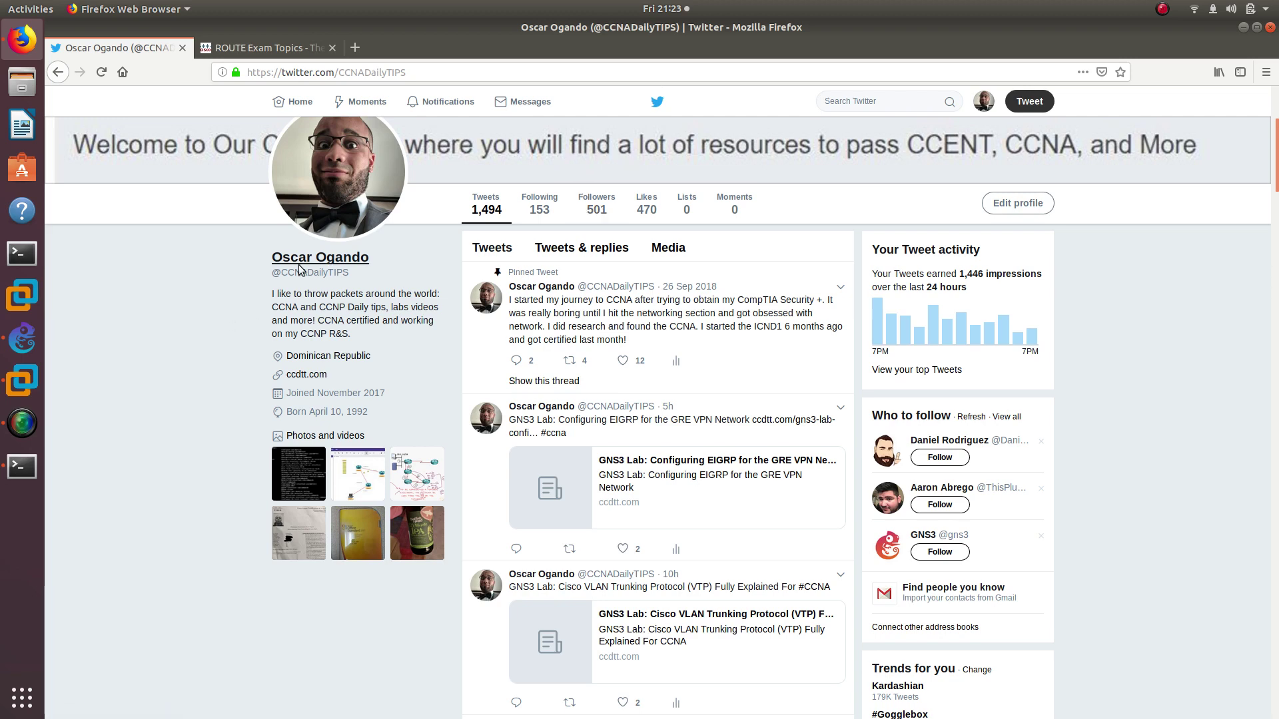
# Step: Switch to the GNS3 topology with the router console window and move R1's f0/1 label to the inner side of its link
pyautogui.moveTo(360, 275); pyautogui.dragTo(281, 275)
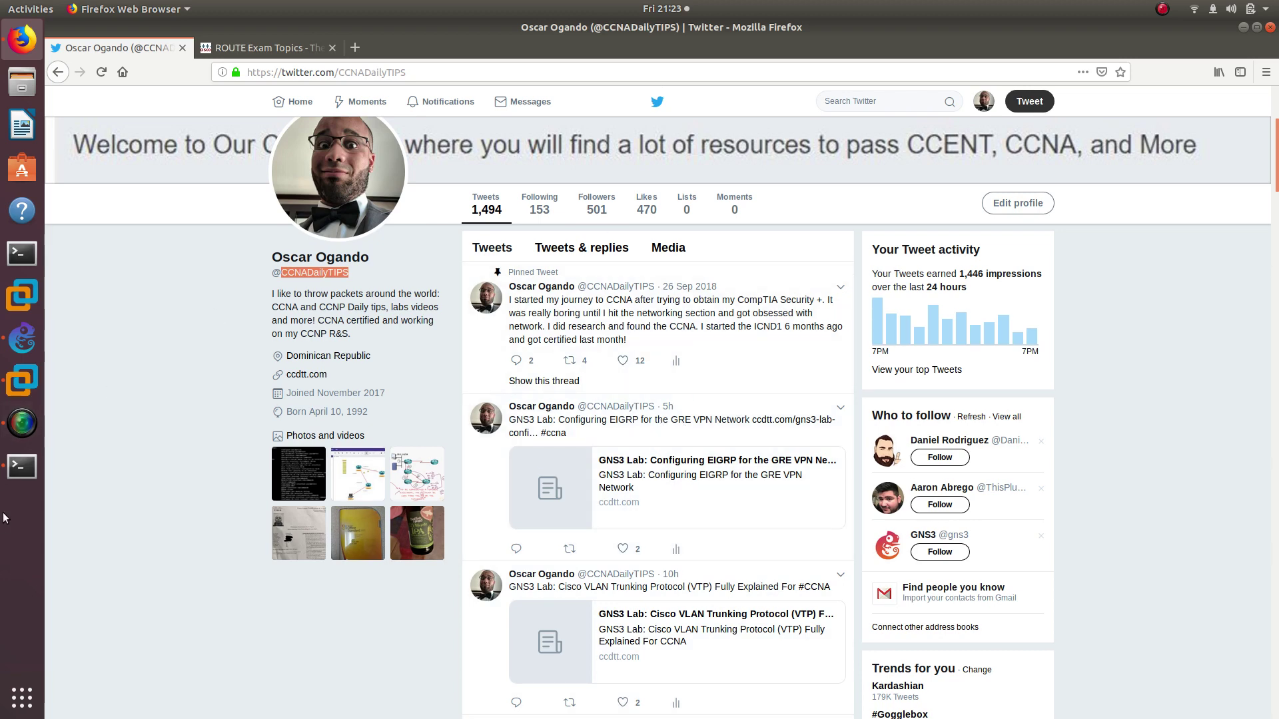
pyautogui.click(22, 338)
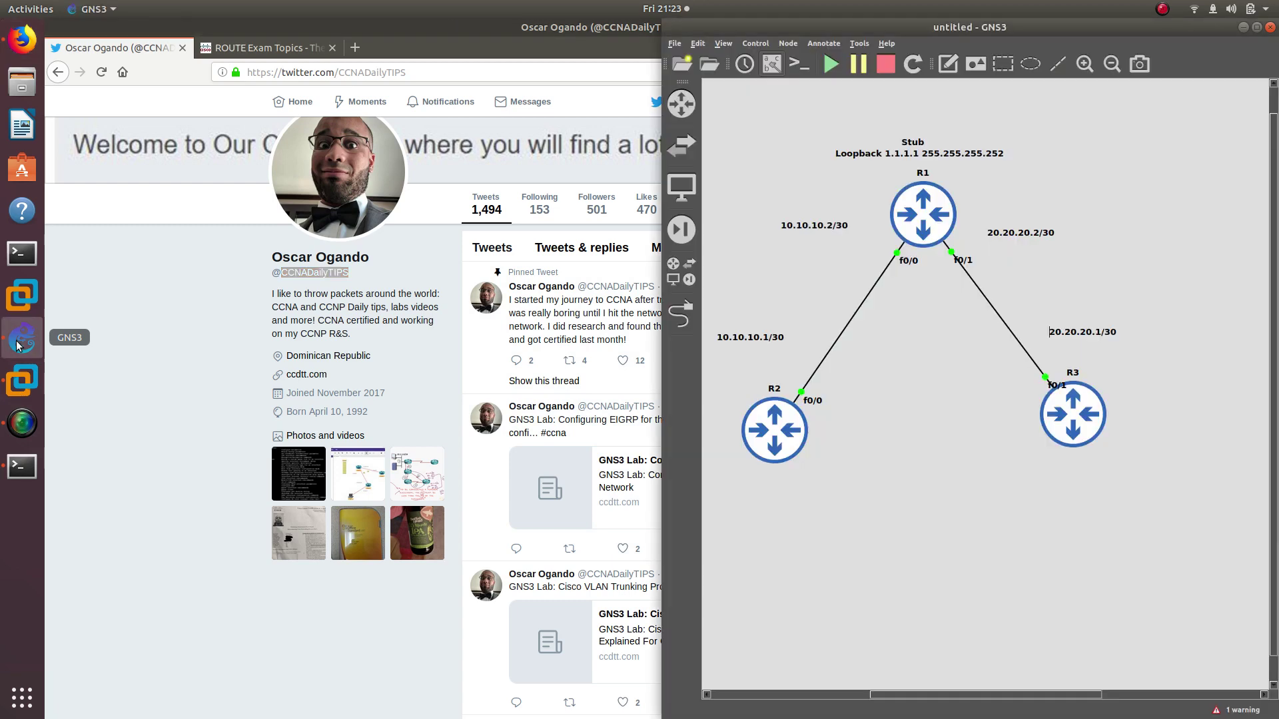
pyautogui.click(22, 467)
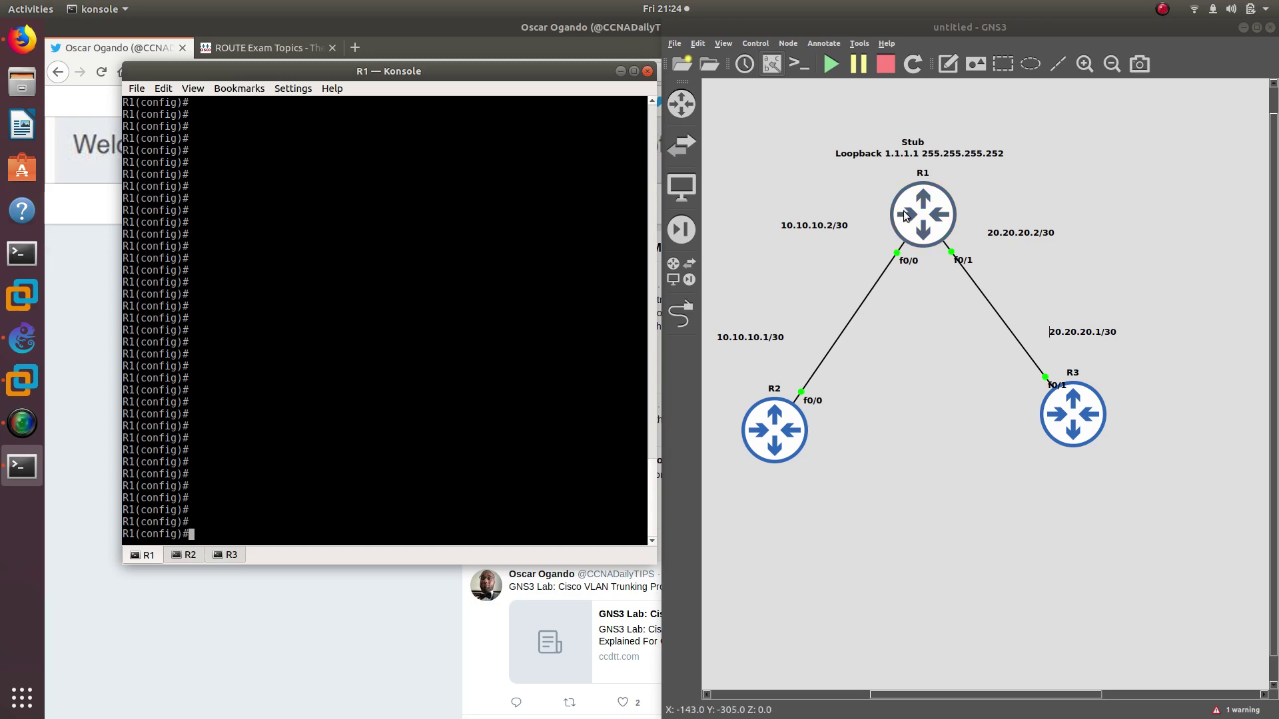
pyautogui.moveTo(960, 261); pyautogui.dragTo(932, 264)
pyautogui.click(928, 291)
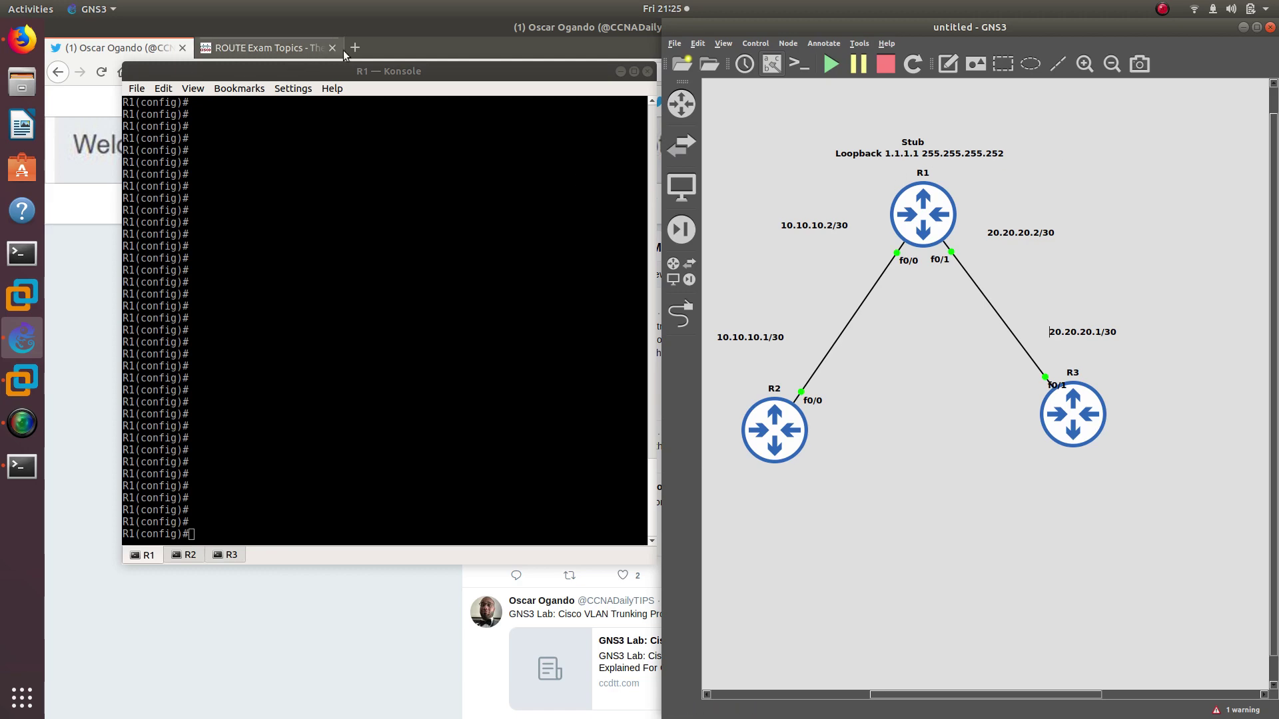
# Step: Switch to Firefox and open the bookmarked EIGRP Stub Explained lesson from the CCNP 3.0 Layer 3 EIGRP bookmarks
pyautogui.click(413, 51)
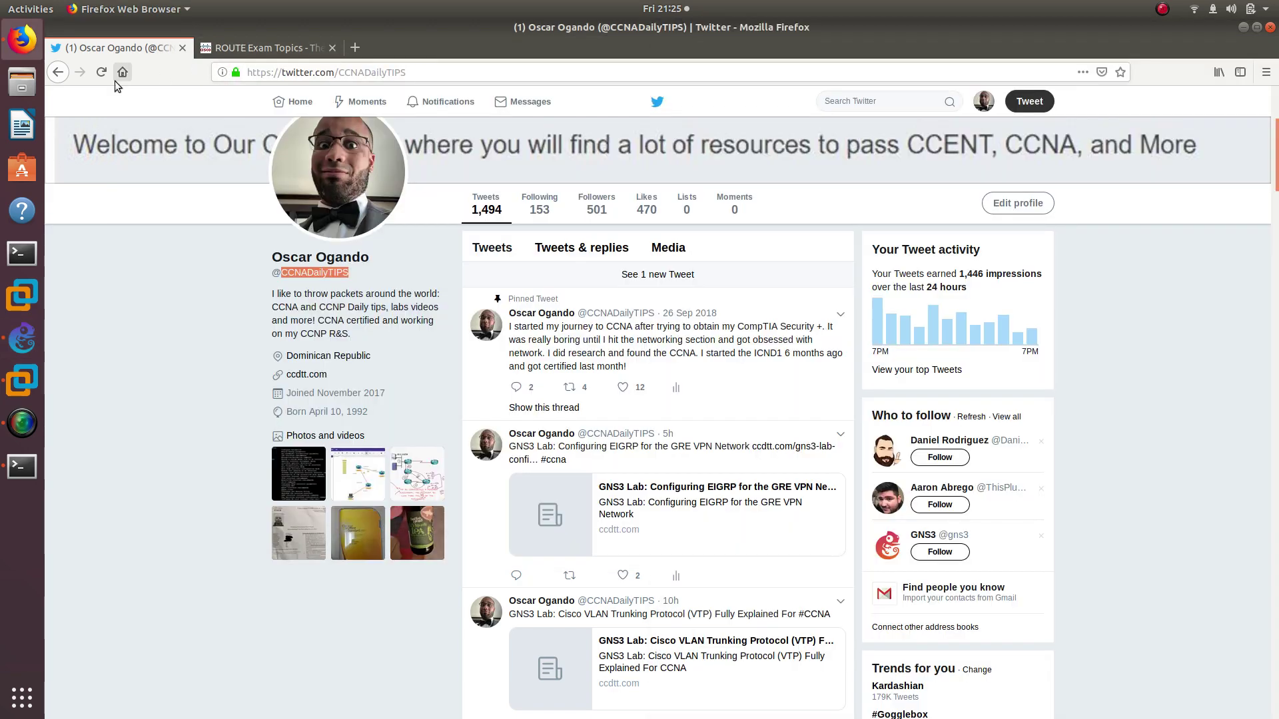
pyautogui.click(1240, 72)
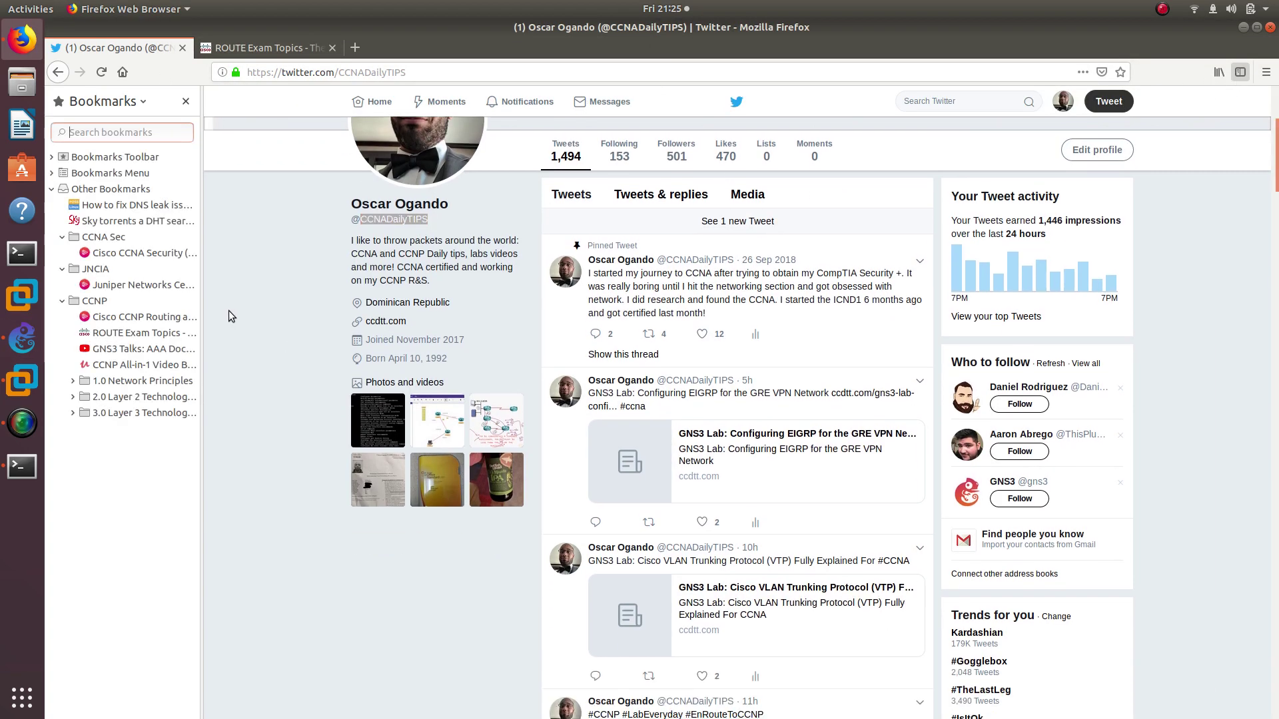
pyautogui.click(72, 413)
pyautogui.scroll(-2, 112, 447)
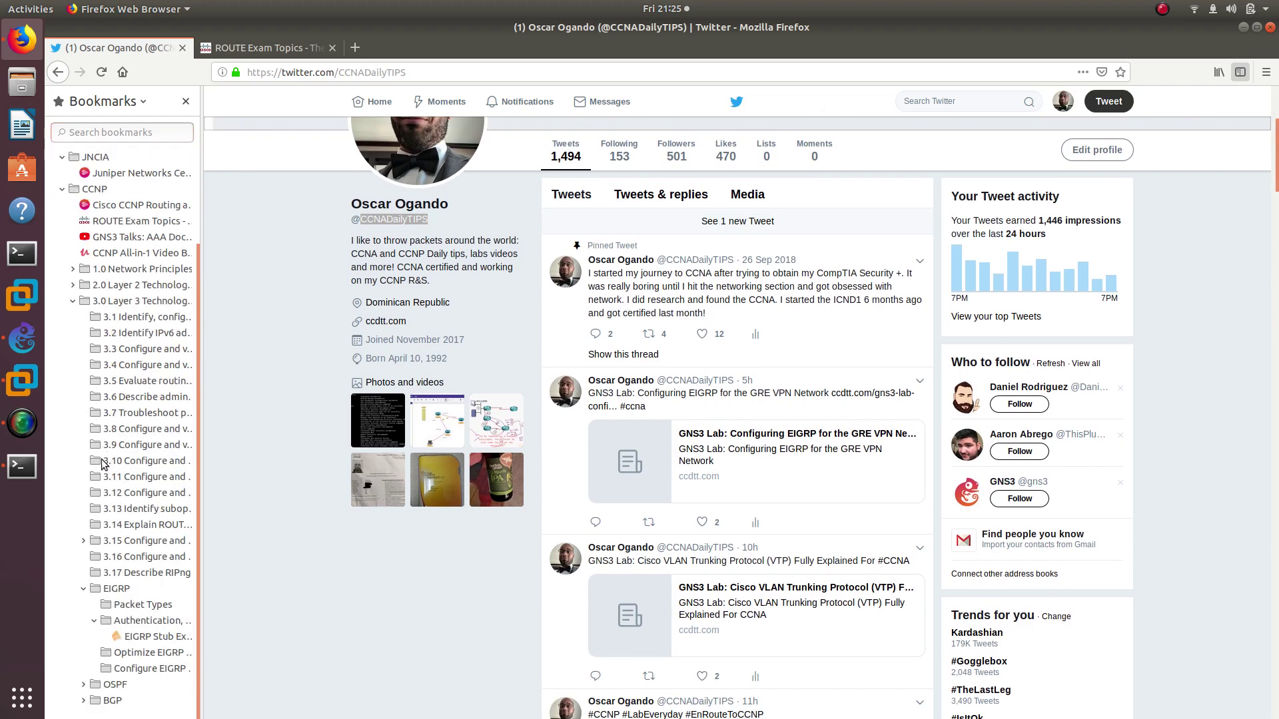
pyautogui.click(132, 634)
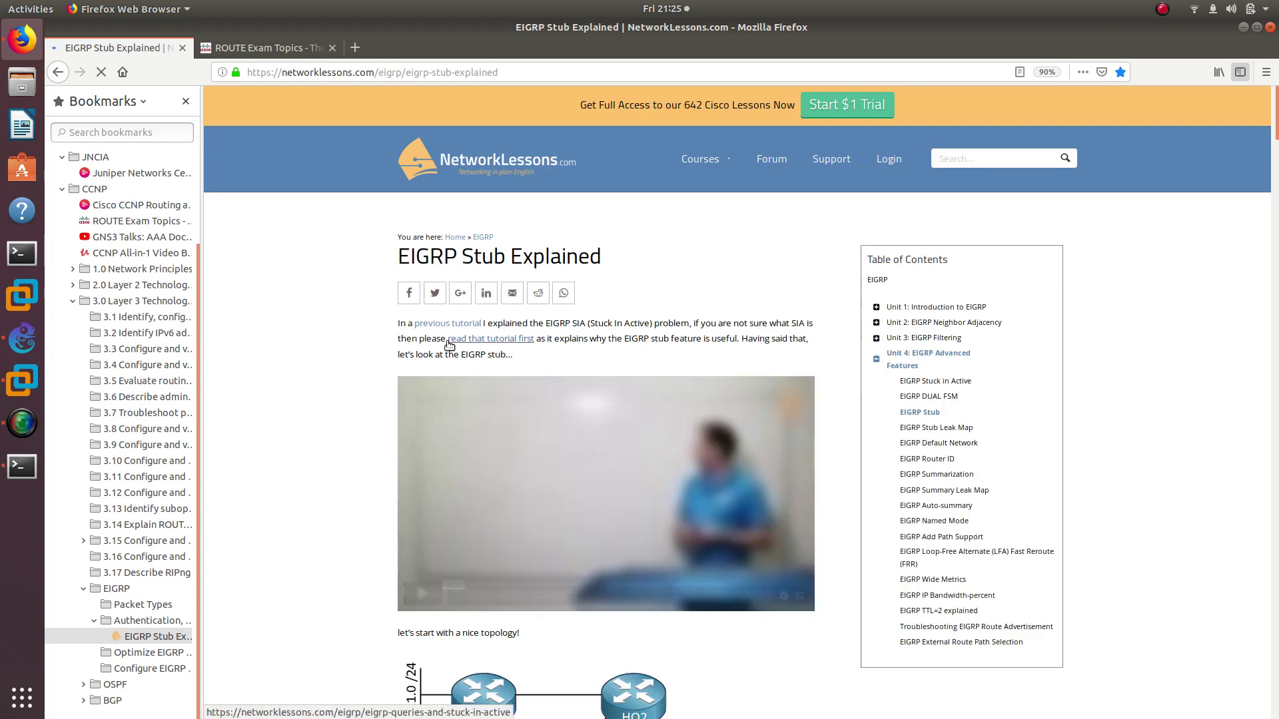
# Step: Review the lesson's topology diagrams showing EIGRP query behaviour with and without stub branch routers
pyautogui.scroll(-5, 449, 342)
pyautogui.scroll(-7, 448, 342)
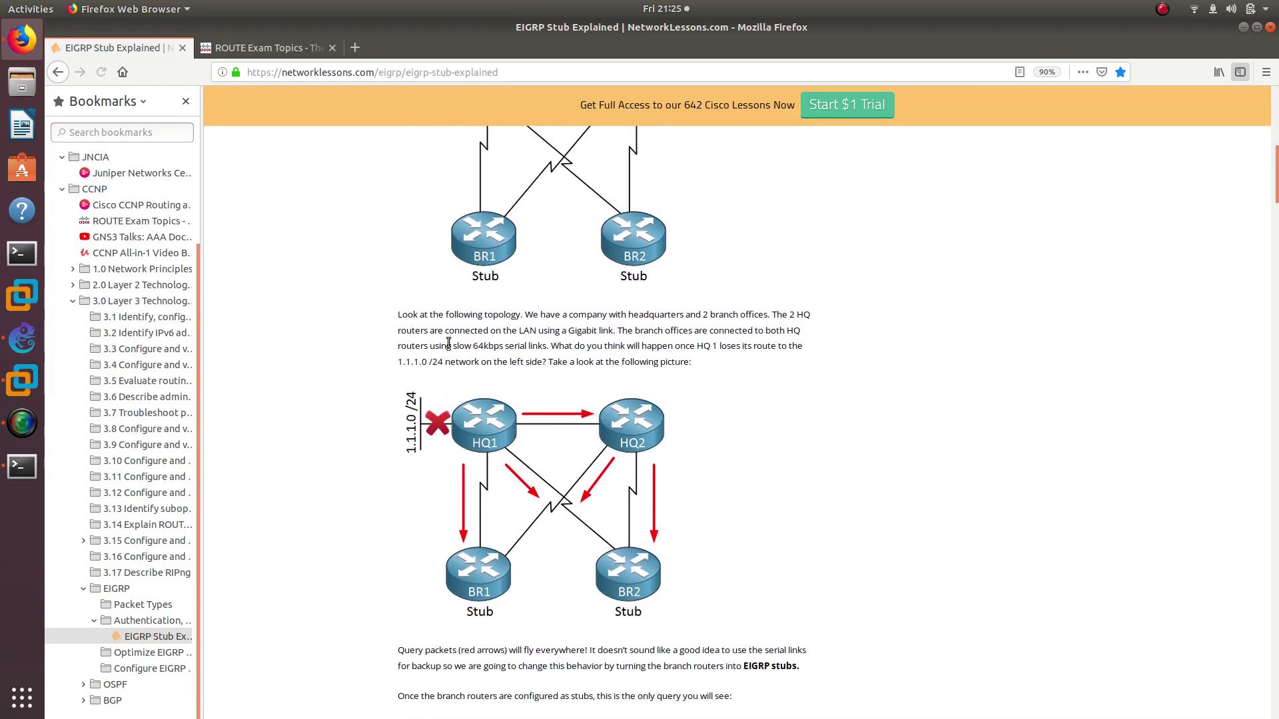
pyautogui.hotkey('ctrl', '-')
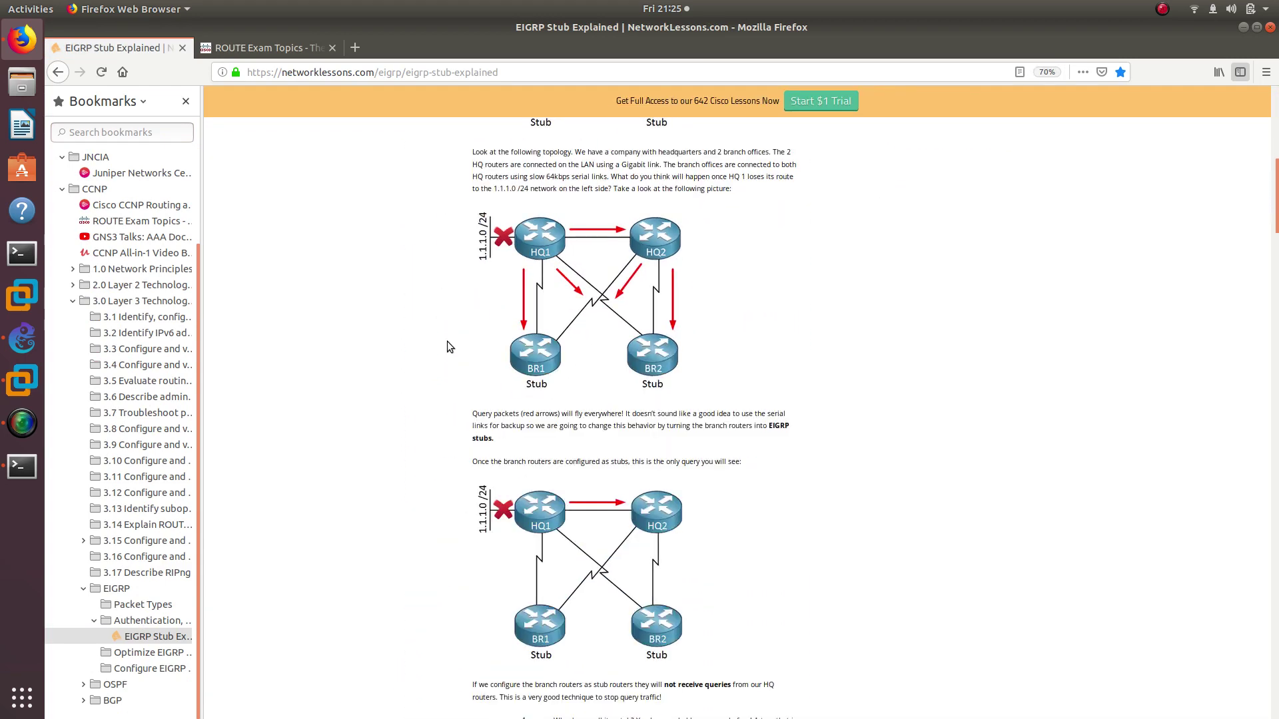
pyautogui.scroll(1, 447, 341)
pyautogui.scroll(-2, 446, 341)
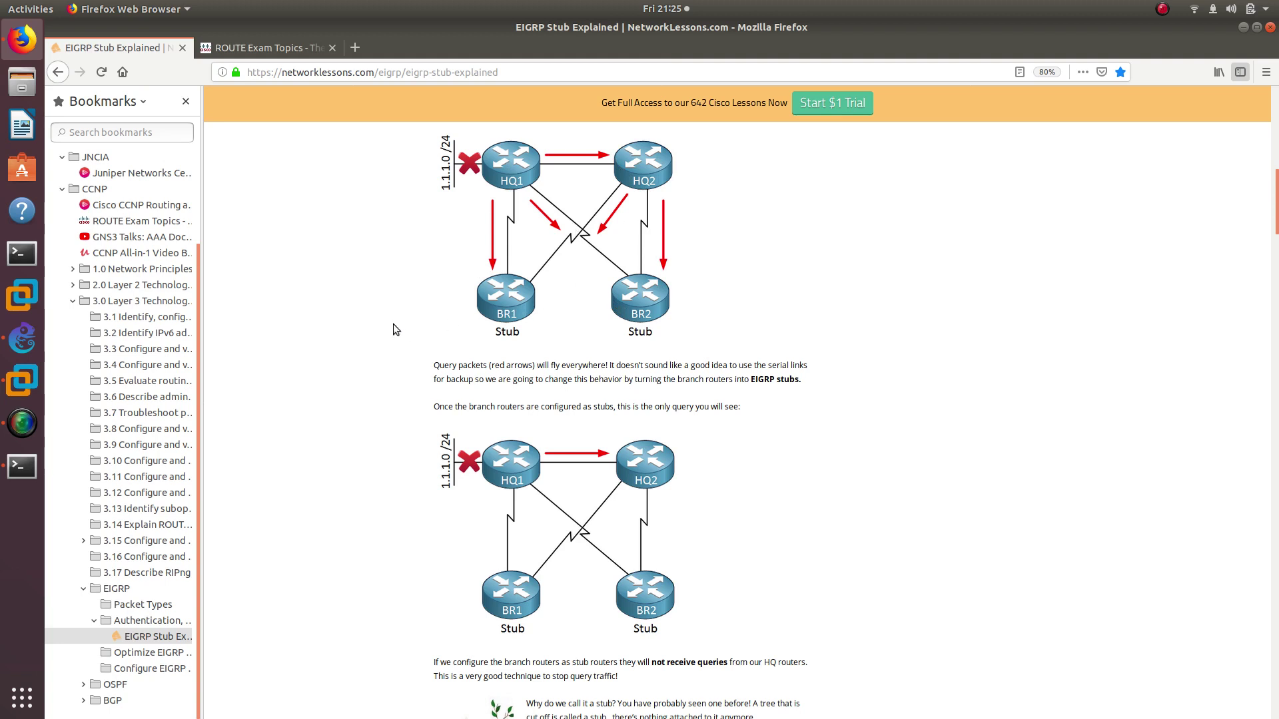
pyautogui.scroll(-1, 394, 352)
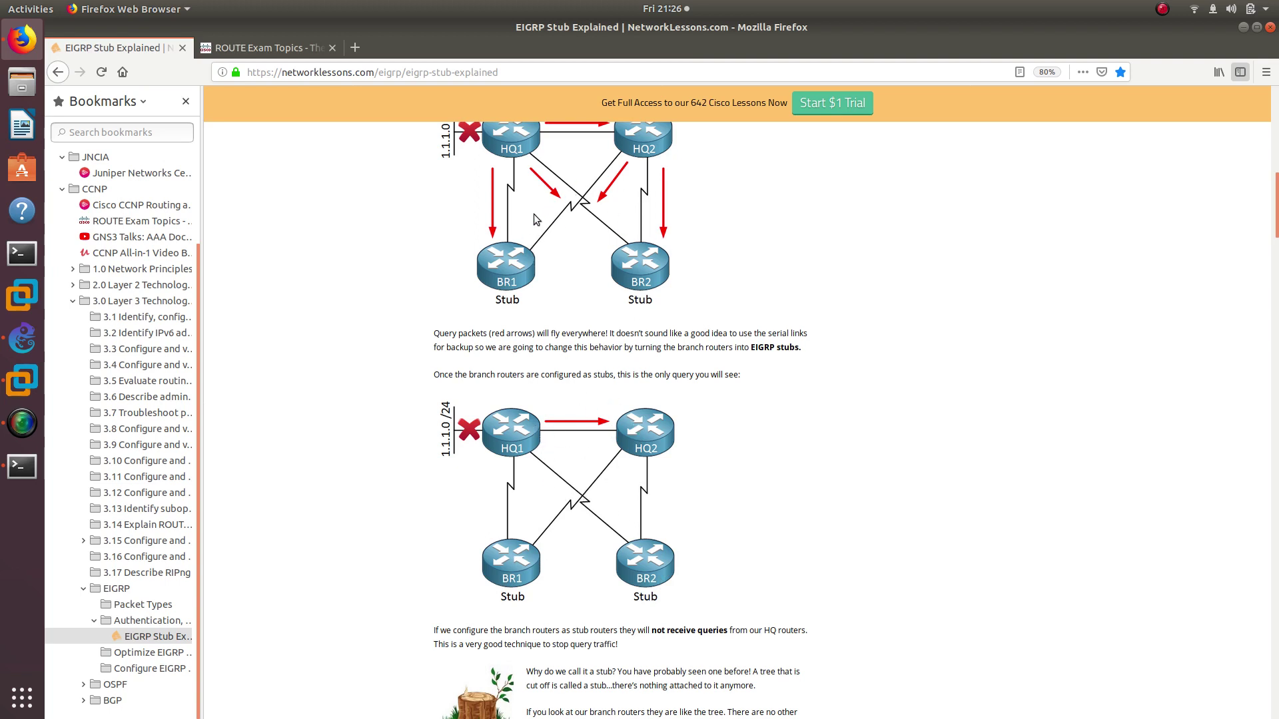
pyautogui.scroll(-7, 533, 214)
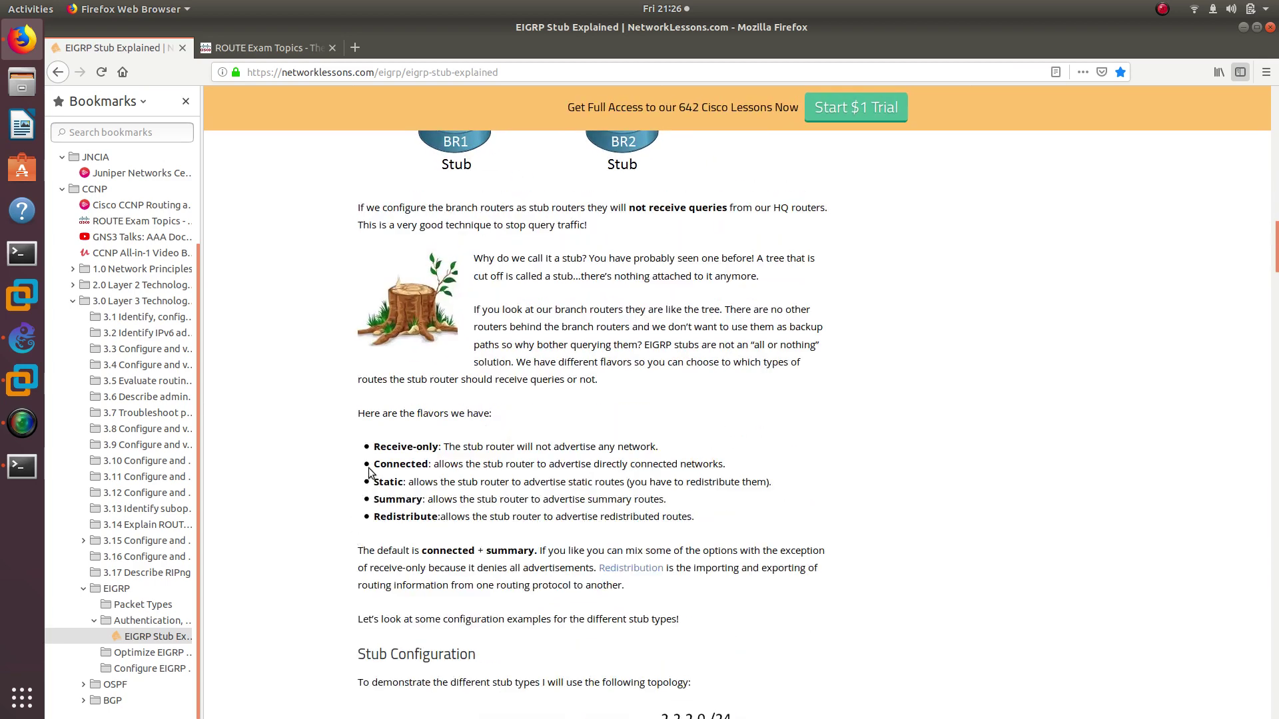
# Step: Examine the list of EIGRP stub flavors, highlighting the receive-only, connected, static, summary and redistribute entries
pyautogui.moveTo(373, 445); pyautogui.dragTo(711, 526)
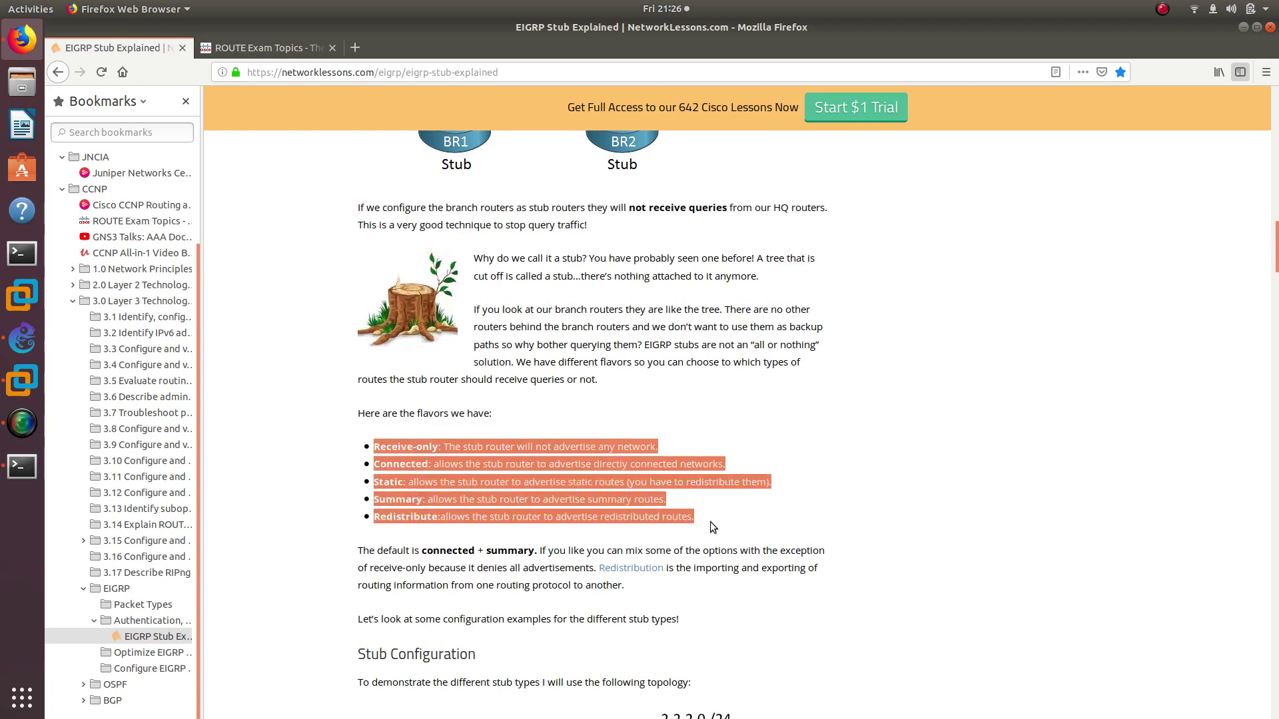
pyautogui.click(392, 449)
pyautogui.moveTo(376, 446); pyautogui.dragTo(672, 450)
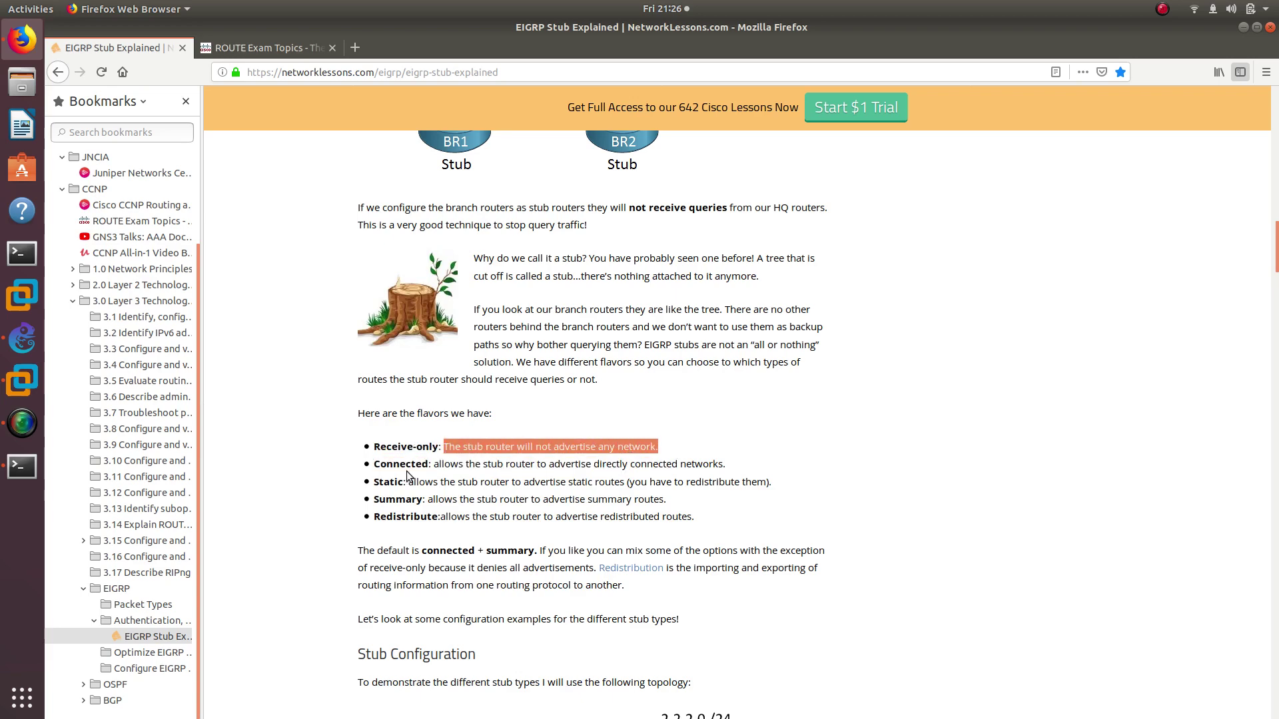
pyautogui.moveTo(375, 464); pyautogui.dragTo(422, 459)
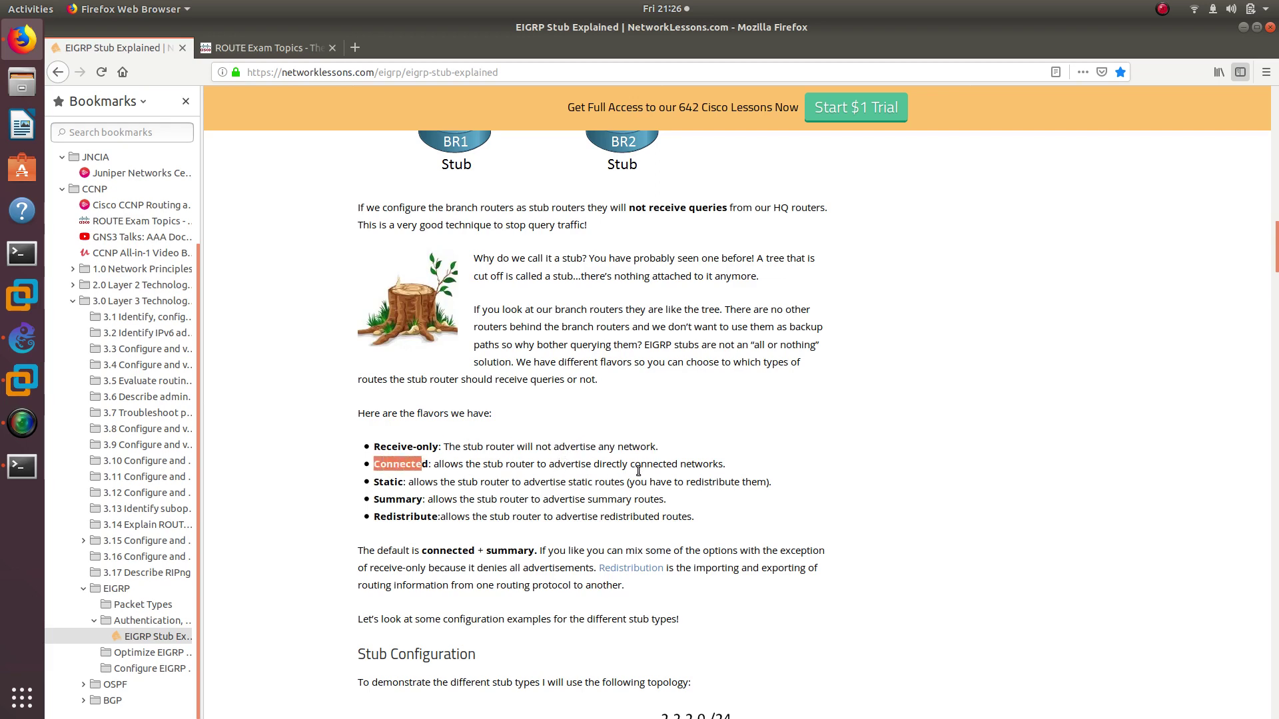
pyautogui.moveTo(741, 470); pyautogui.dragTo(566, 481)
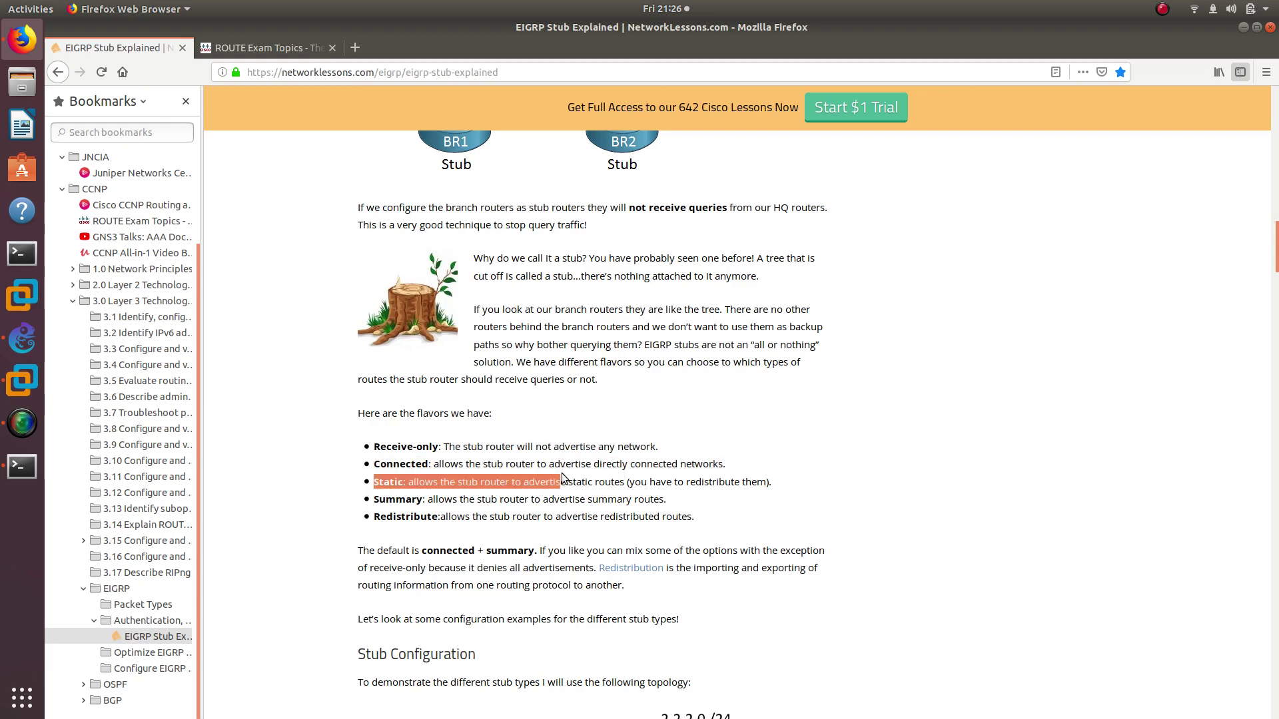
pyautogui.click(417, 484)
pyautogui.moveTo(408, 482); pyautogui.dragTo(575, 483)
pyautogui.click(385, 503)
pyautogui.doubleClick(384, 503)
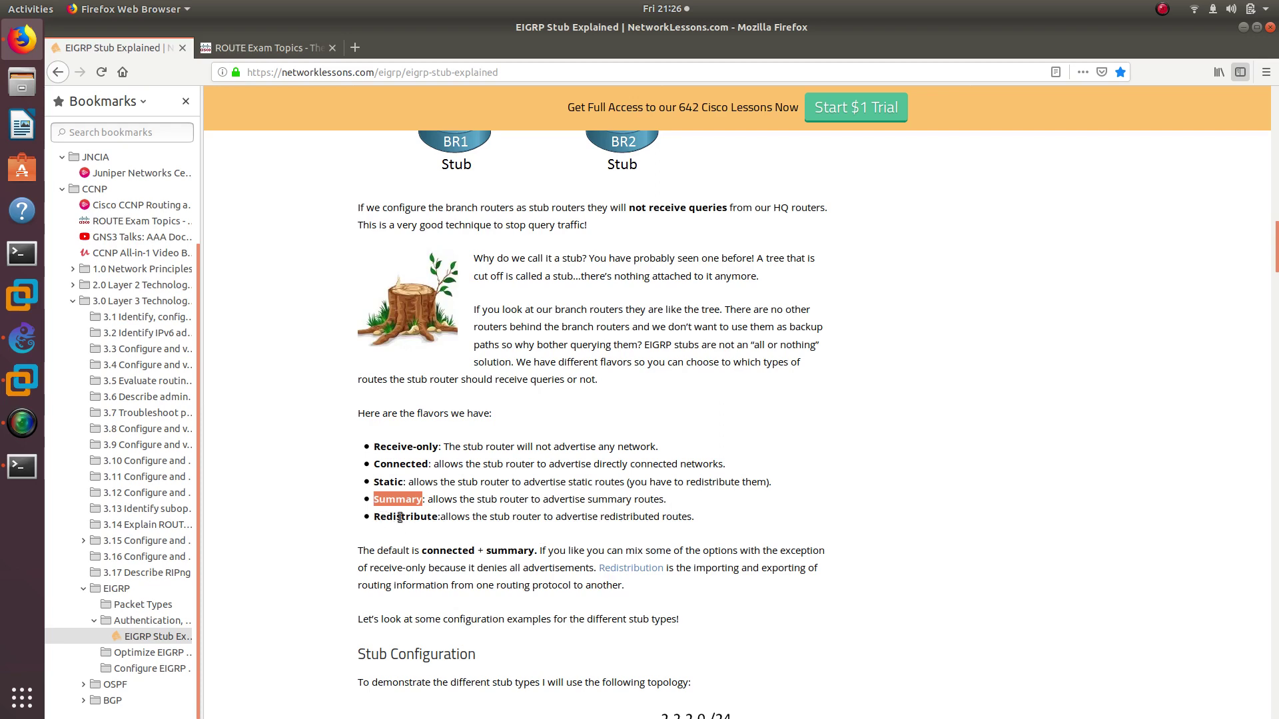
pyautogui.moveTo(546, 520); pyautogui.dragTo(701, 529)
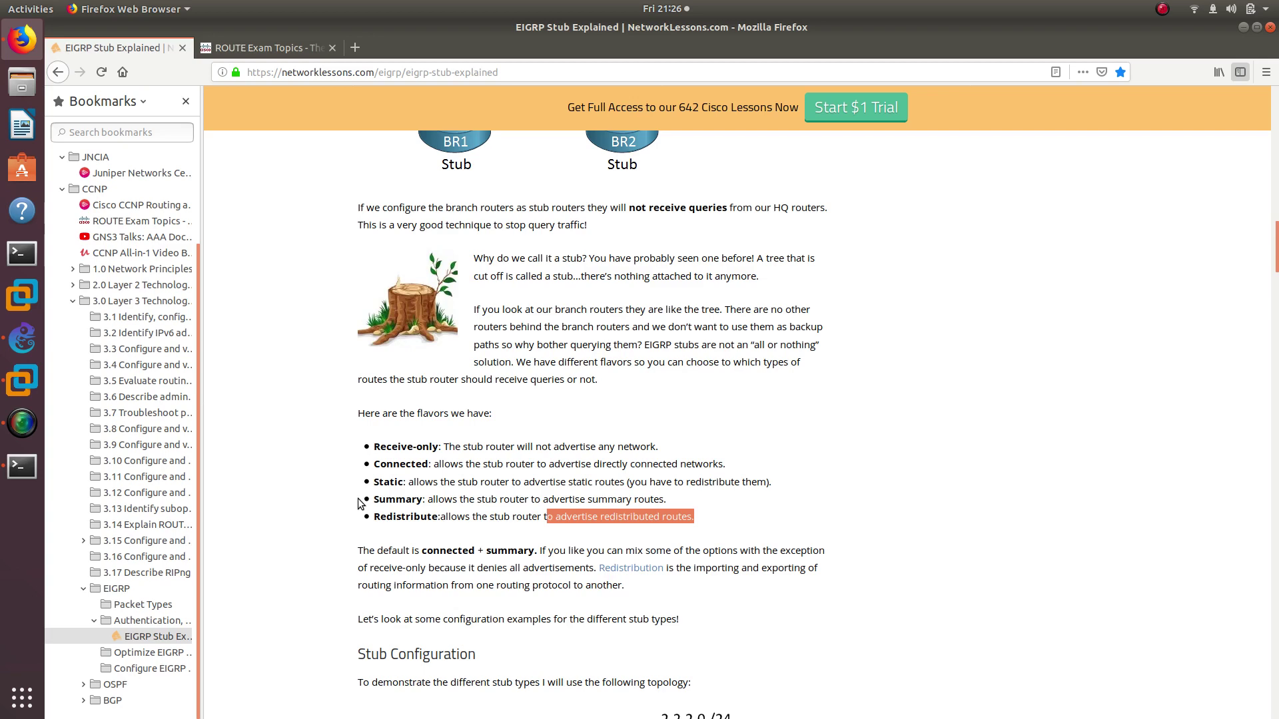
# Step: Read the paragraph on the default stub options and the receive-only exception, highlighting its key words
pyautogui.moveTo(363, 550); pyautogui.dragTo(498, 551)
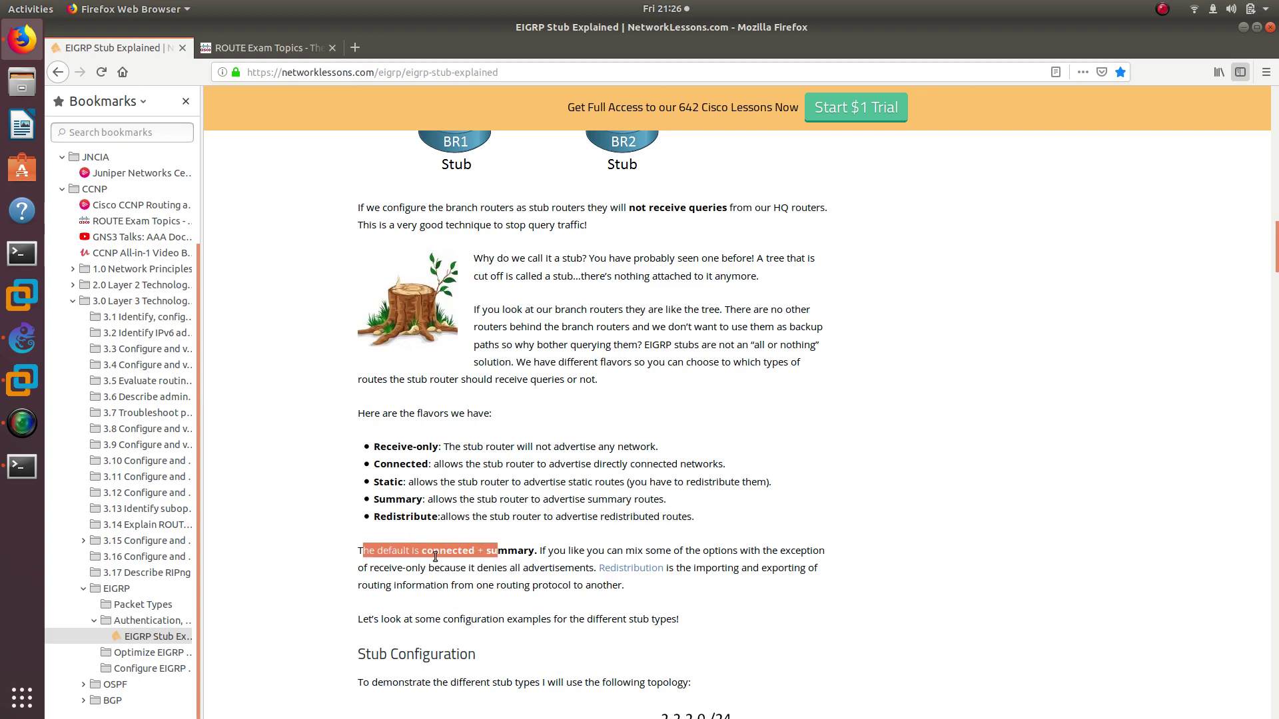
pyautogui.click(477, 552)
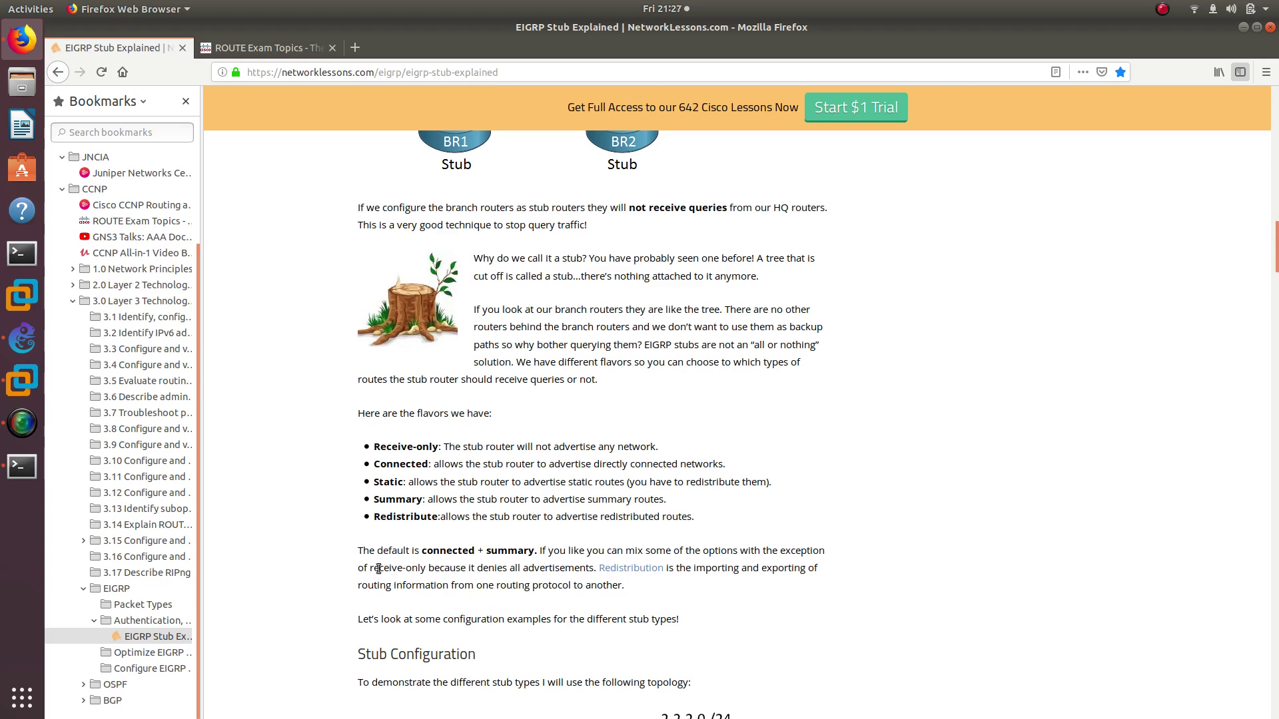
pyautogui.moveTo(370, 570); pyautogui.dragTo(429, 571)
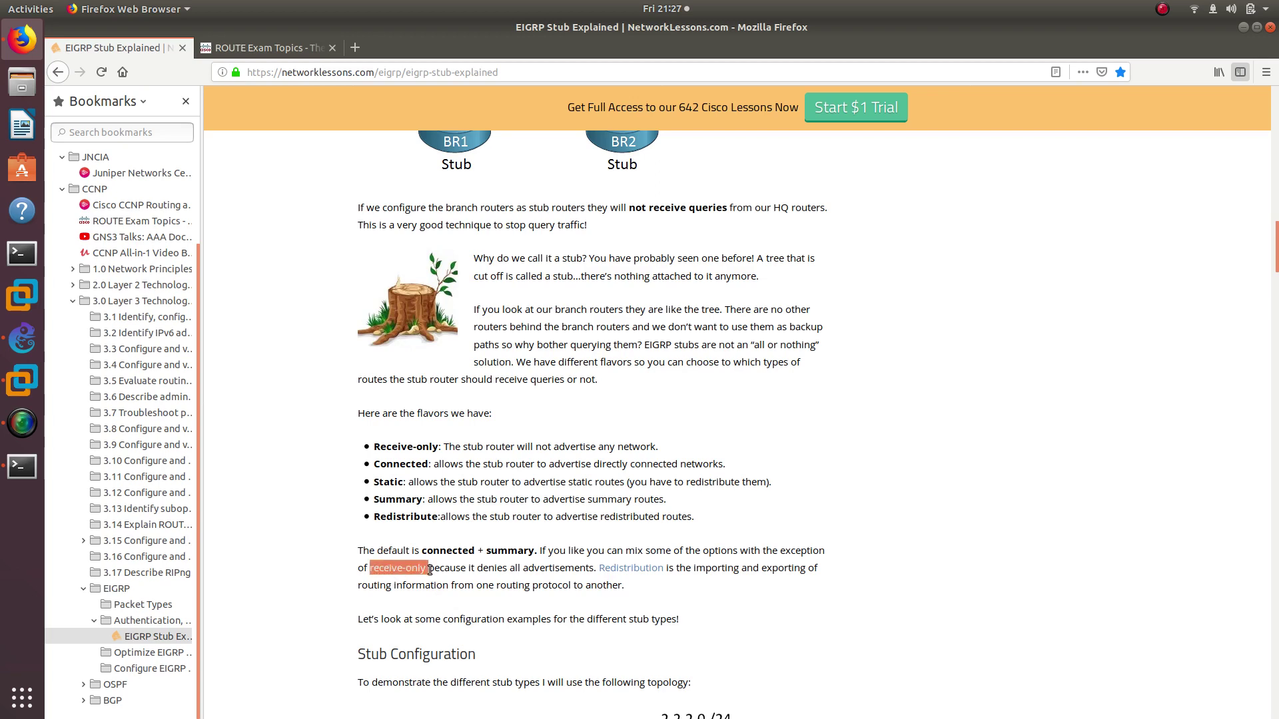
pyautogui.click(372, 570)
pyautogui.moveTo(373, 571); pyautogui.dragTo(425, 569)
# Step: Return to the GNS3 topology and R1's console, and enter router configuration for EIGRP 10 on R1
pyautogui.click(22, 338)
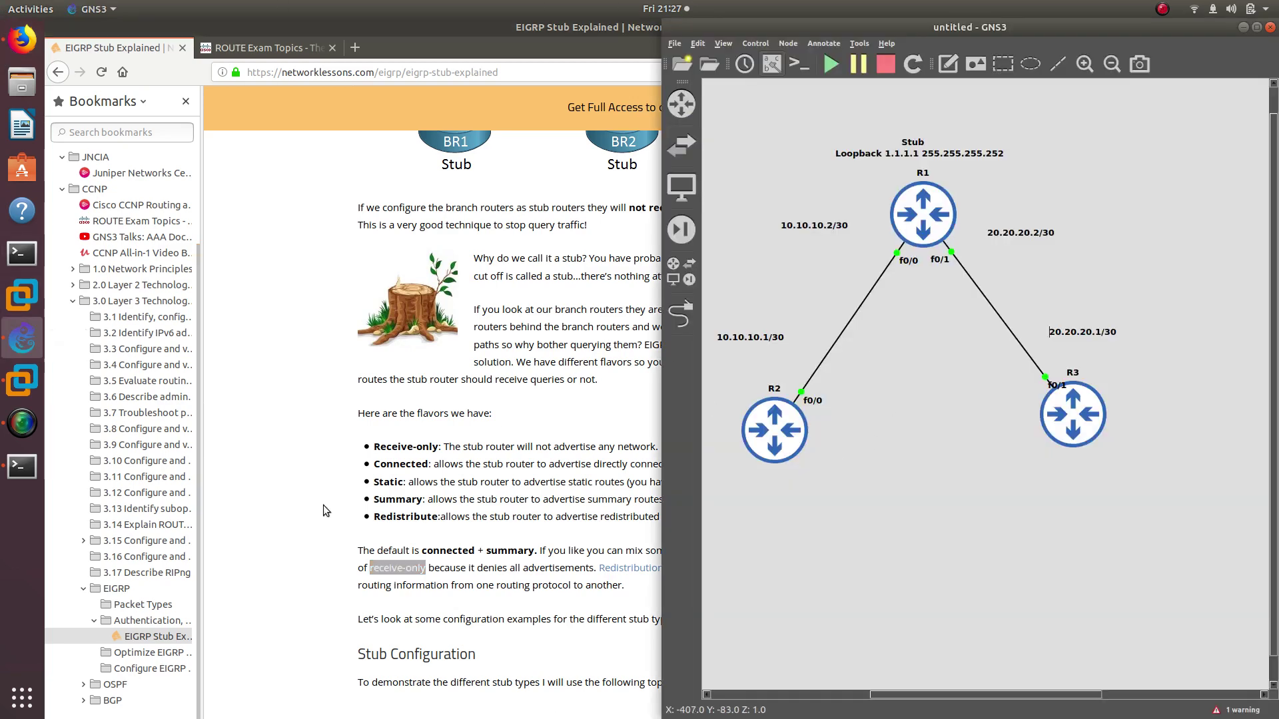
pyautogui.click(38, 475)
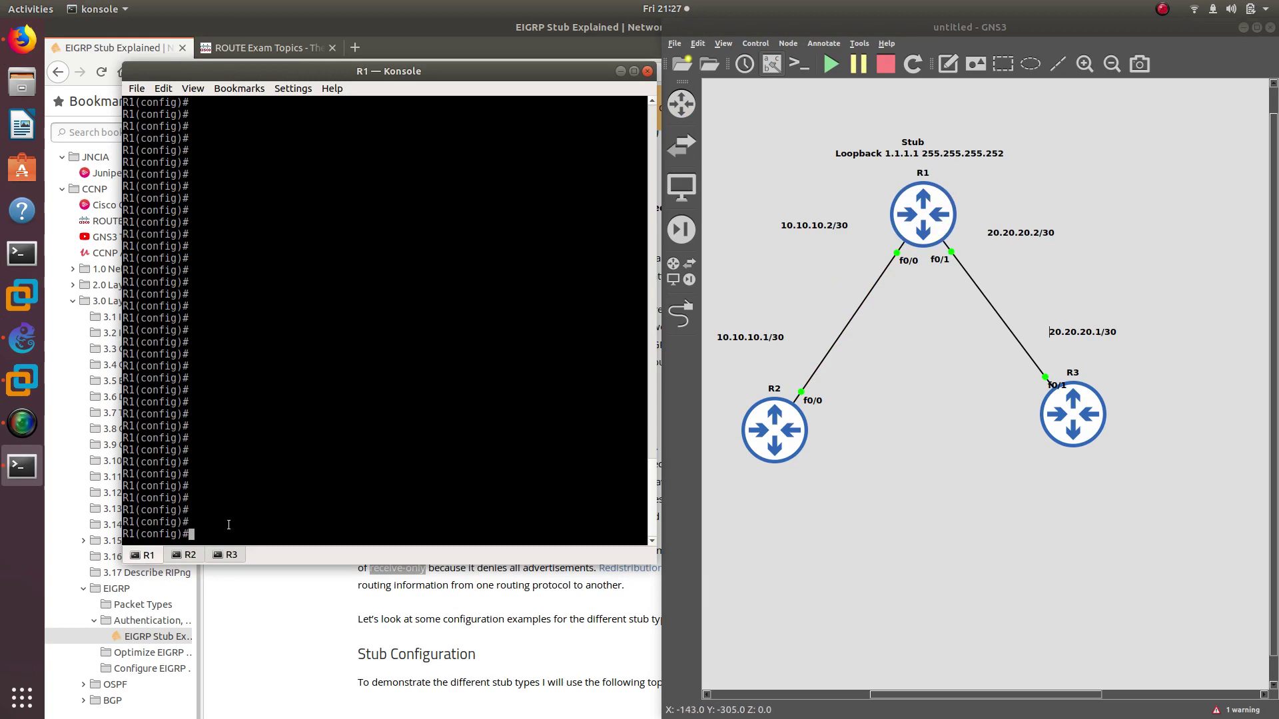
pyautogui.write('router ei')
pyautogui.press('Tab')
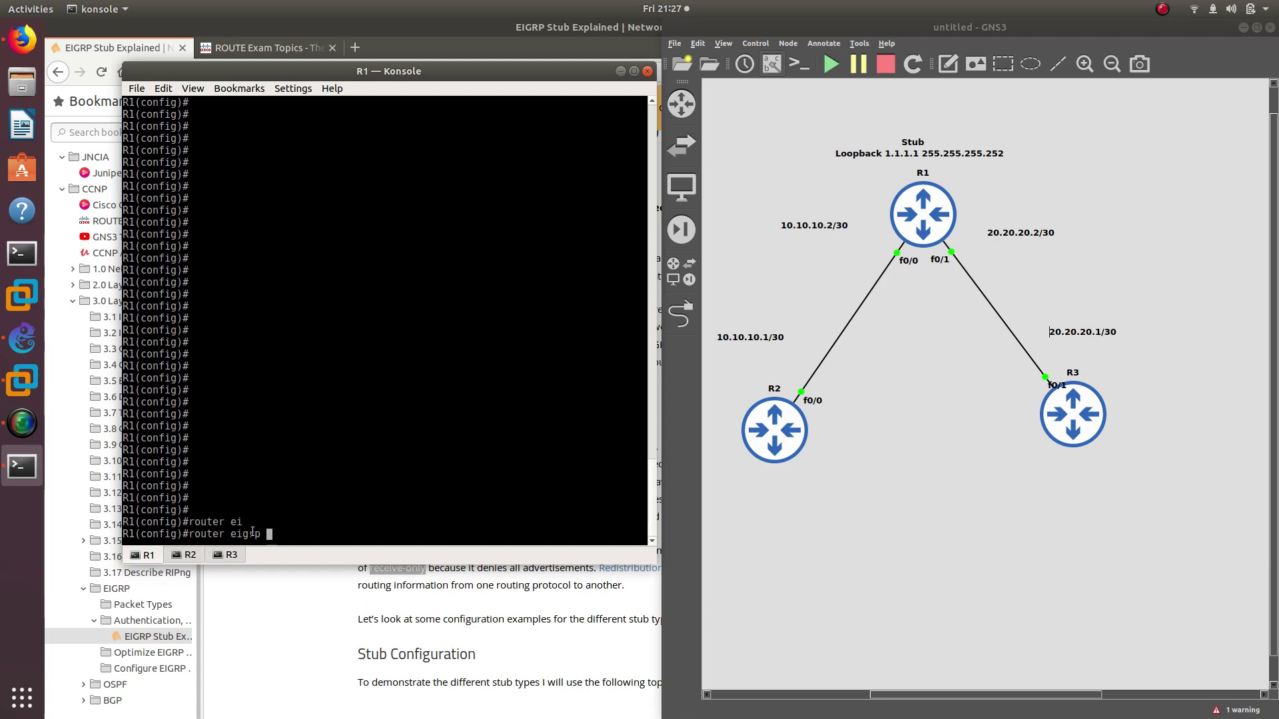
pyautogui.write('10')
pyautogui.press('Return')
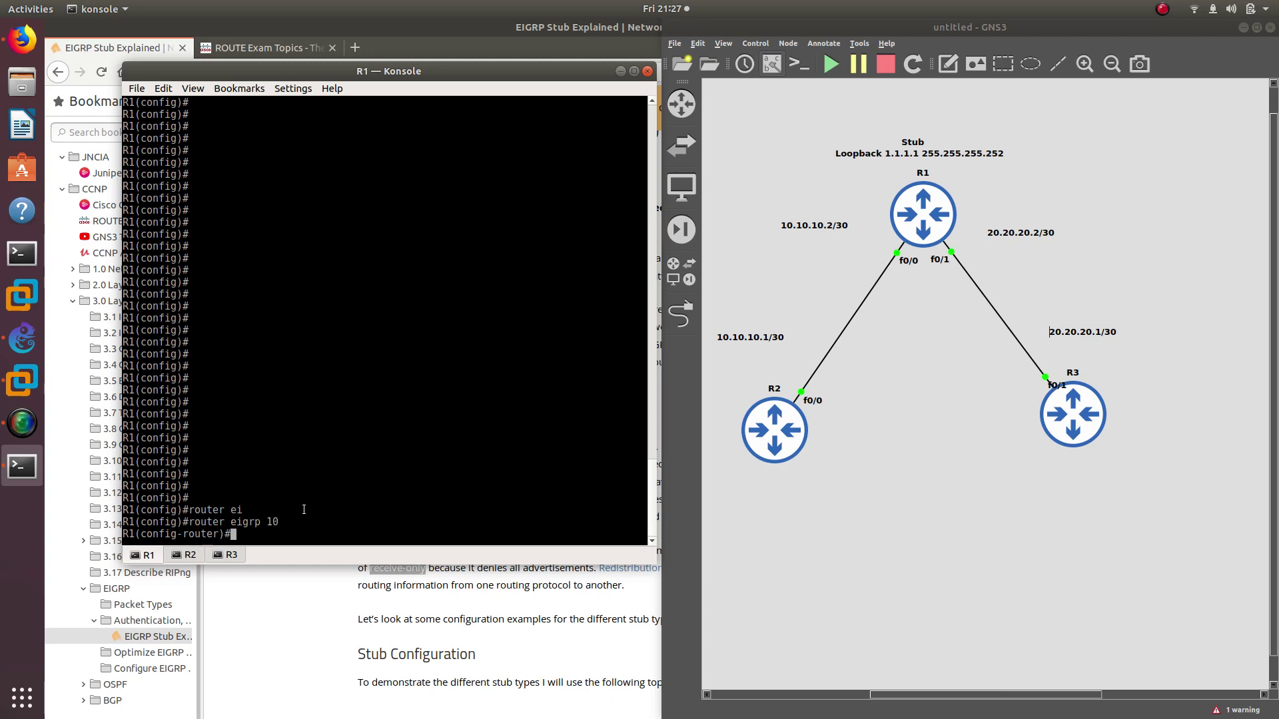
# Step: Add the network statement 10.10.10.2 with wildcard mask 0.0.0.0 to R1's EIGRP 10 process
pyautogui.write('net')
pyautogui.press('Tab')
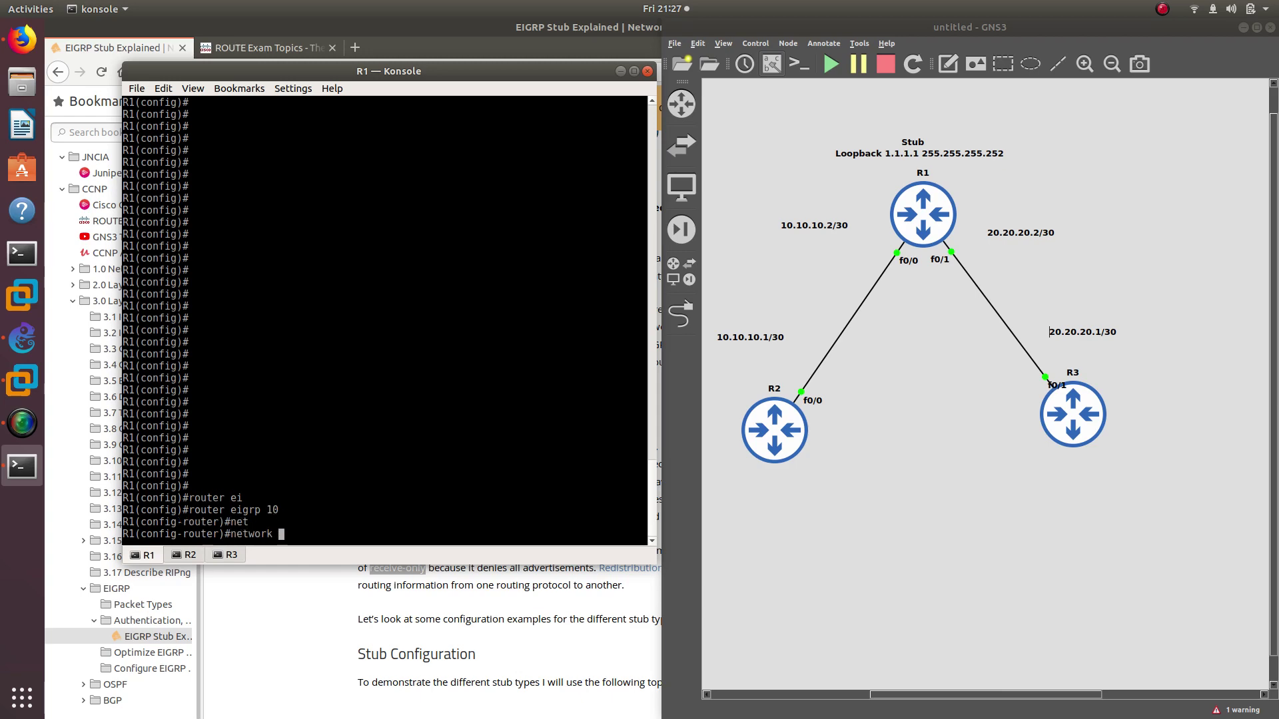
pyautogui.write('10.10.10.0 0.0')
pyautogui.press('BackSpace')
pyautogui.press('BackSpace')
pyautogui.press('BackSpace')
pyautogui.press('BackSpace')
pyautogui.press('BackSpace')
pyautogui.press('BackSpace')
pyautogui.write('.')
pyautogui.press('BackSpace')
pyautogui.write('2 0.0.0.0')
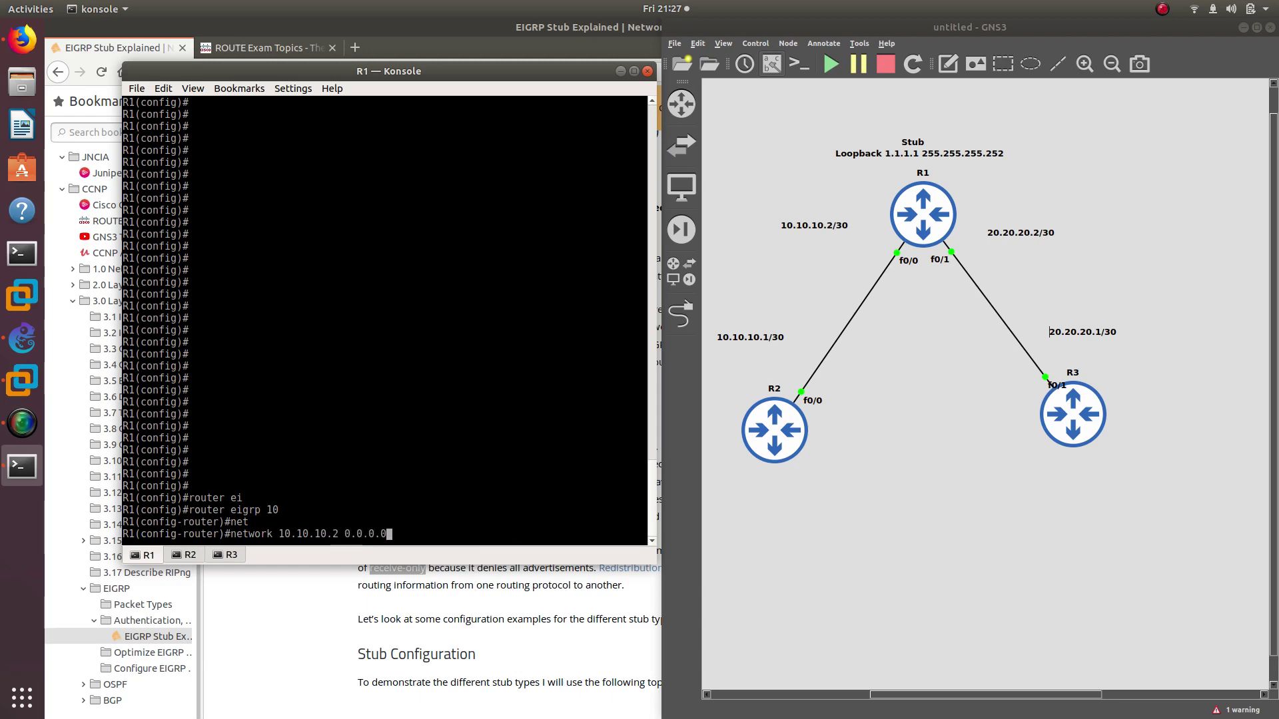
pyautogui.press('Return')
# Step: Advertise R1's loopback in EIGRP 10 with network 1.1.1.1 0.0.0.0 and exit router configuration
pyautogui.write('net')
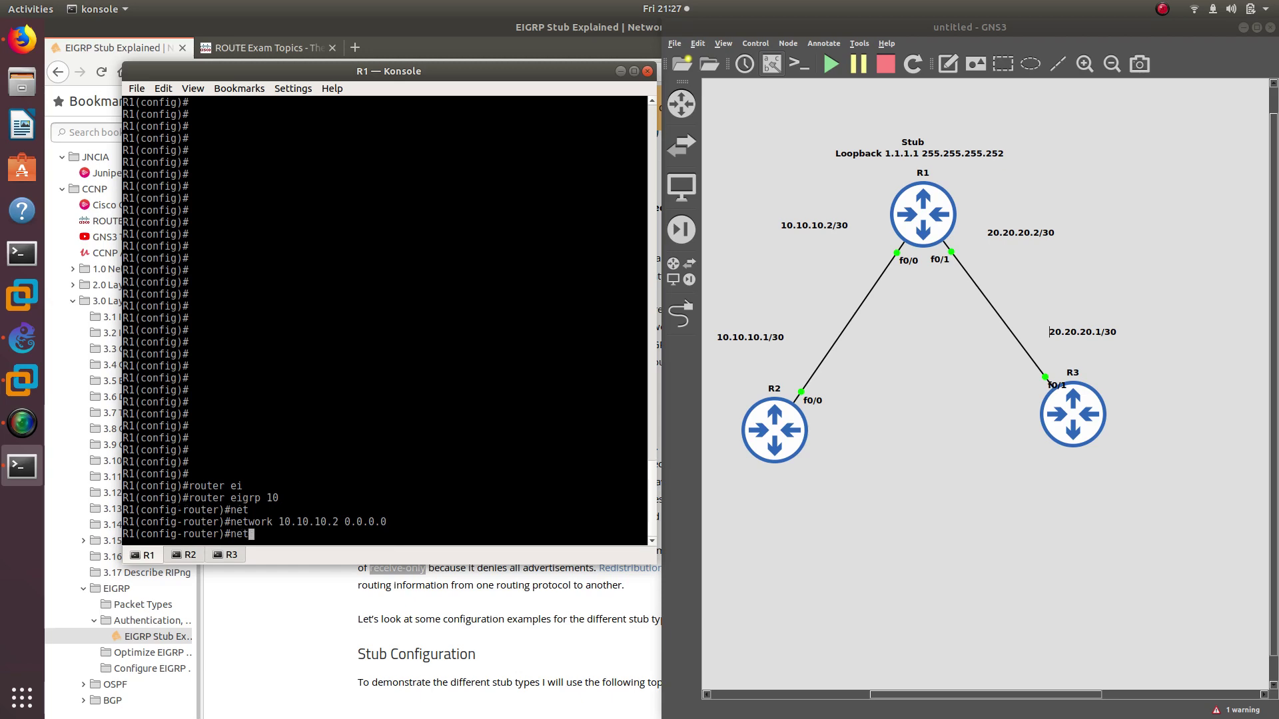
pyautogui.write('wo')
pyautogui.press('Tab')
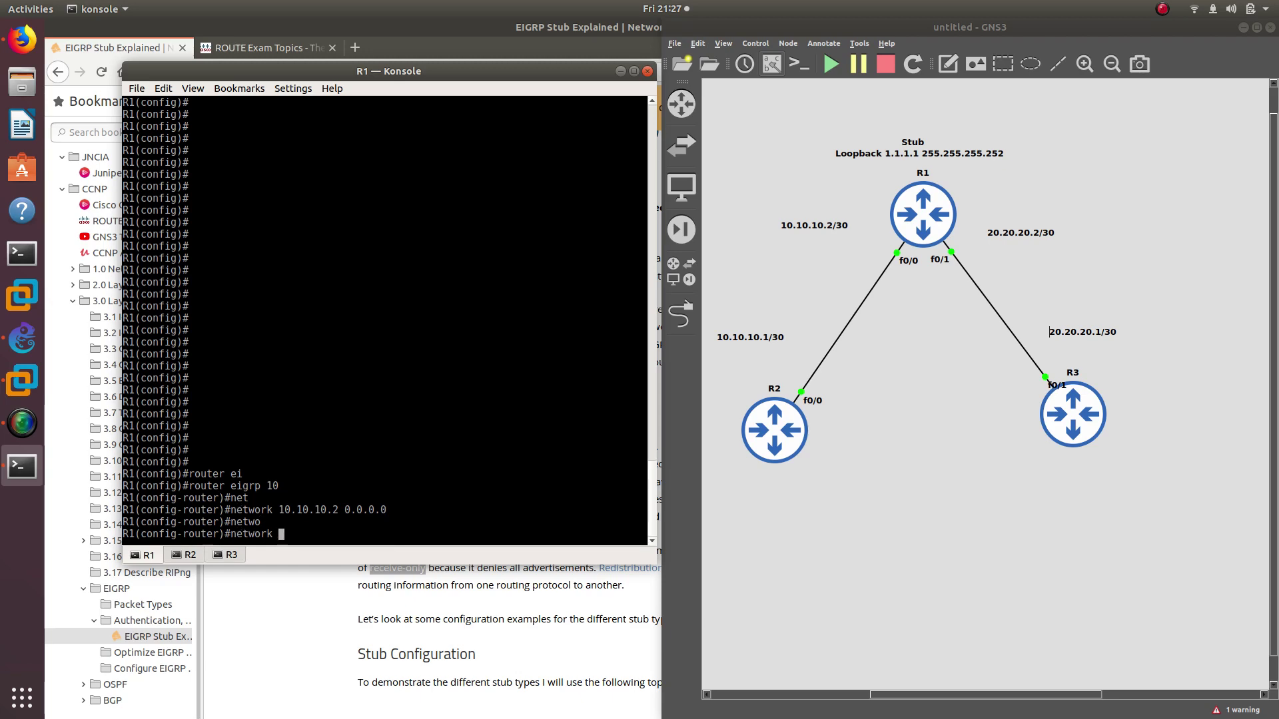
pyautogui.write('1.1.1.1')
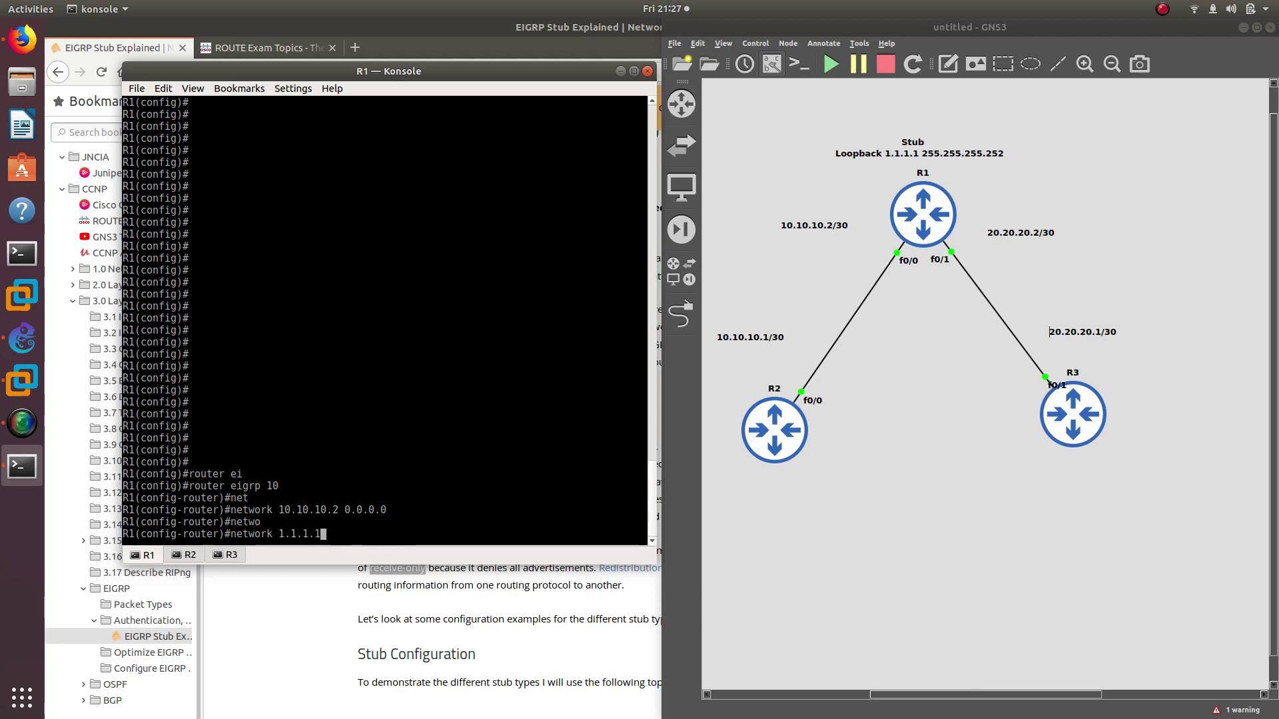
pyautogui.write(' 0.0.0.0')
pyautogui.press('Return')
pyautogui.write('er)#e')
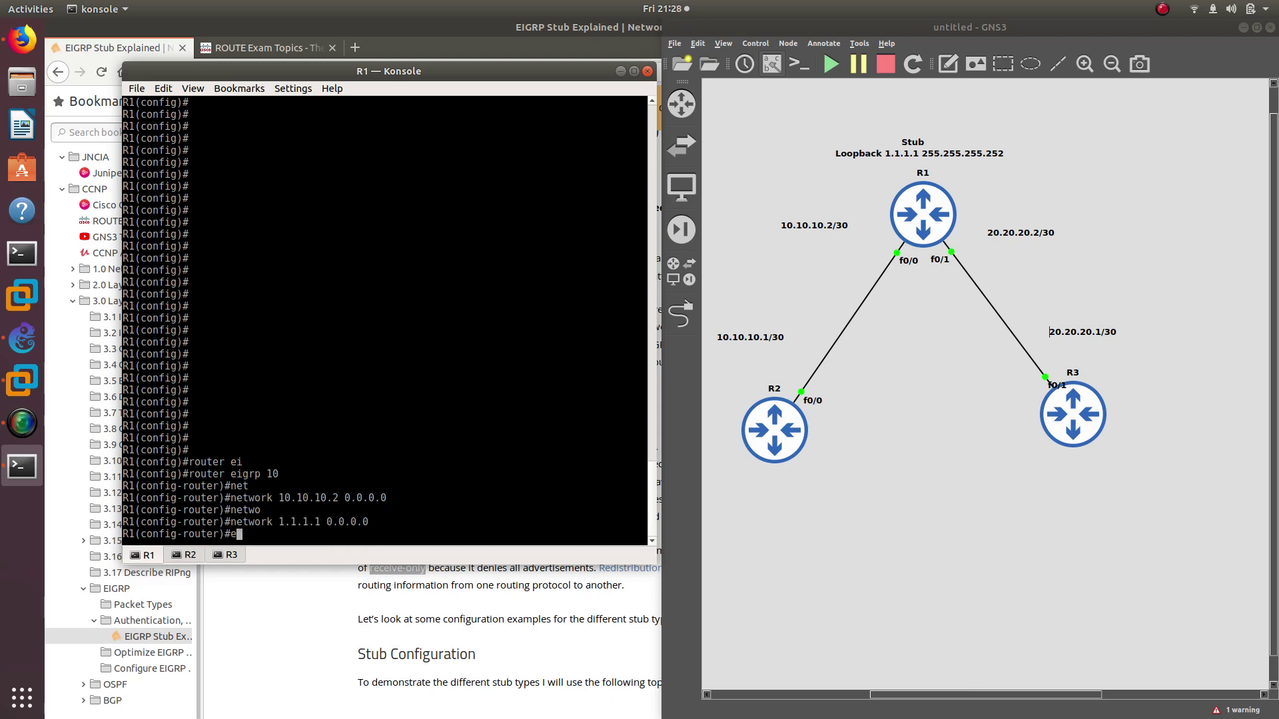
pyautogui.write('xit')
pyautogui.press('Return')
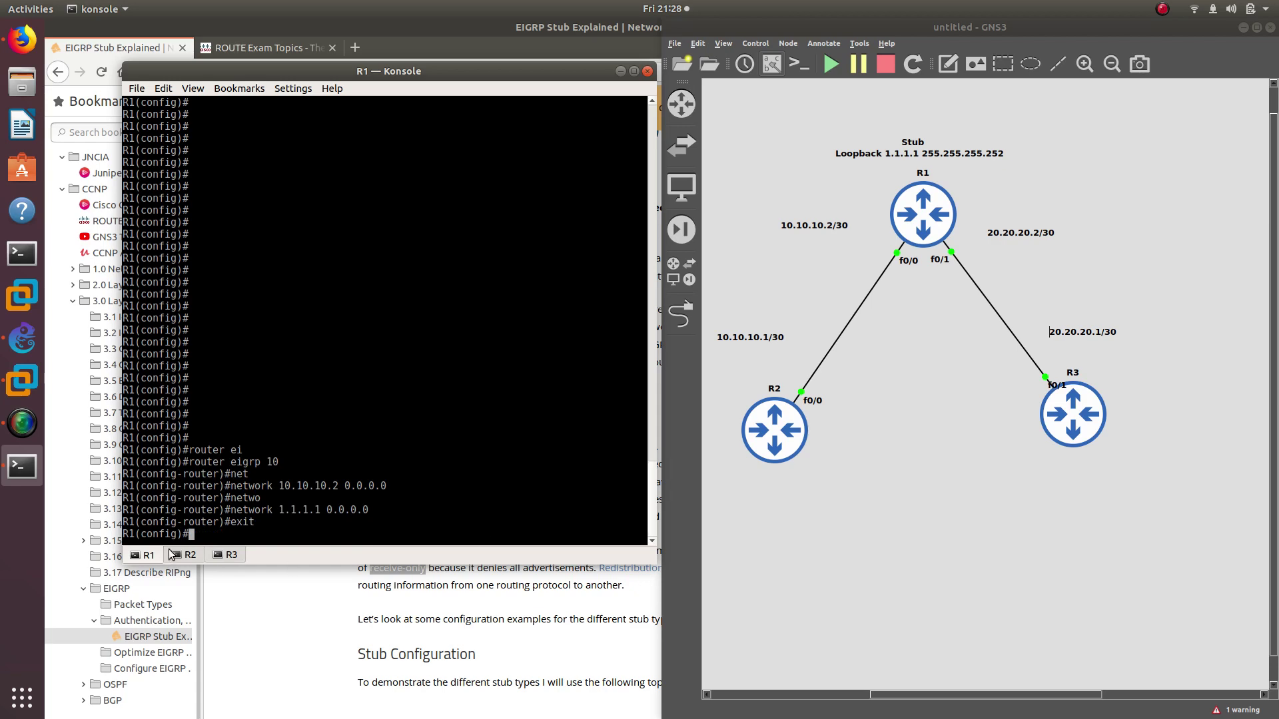
# Step: On R2's console, enter router configuration for EIGRP 10 and disable automatic summarization with no auto-summary
pyautogui.click(182, 556)
pyautogui.write('route')
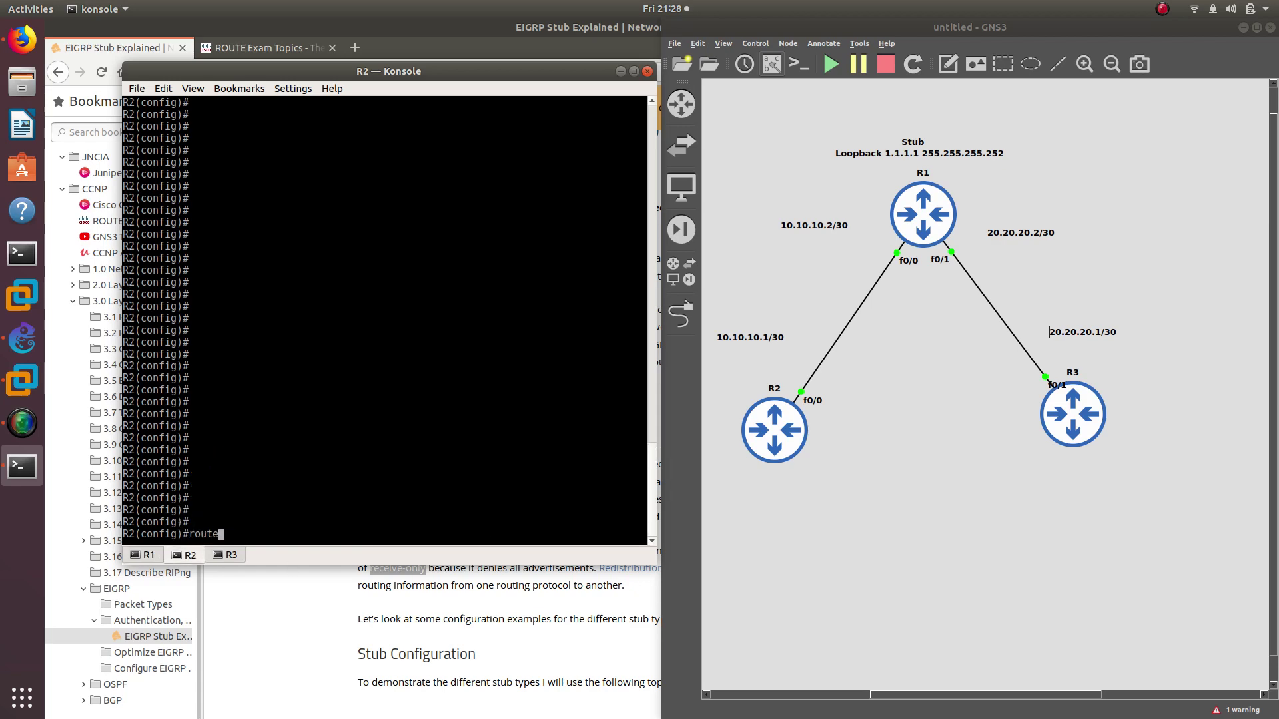
pyautogui.write('r ei')
pyautogui.press('Tab')
pyautogui.write('10')
pyautogui.press('Return')
pyautogui.write('no au')
pyautogui.press('Tab')
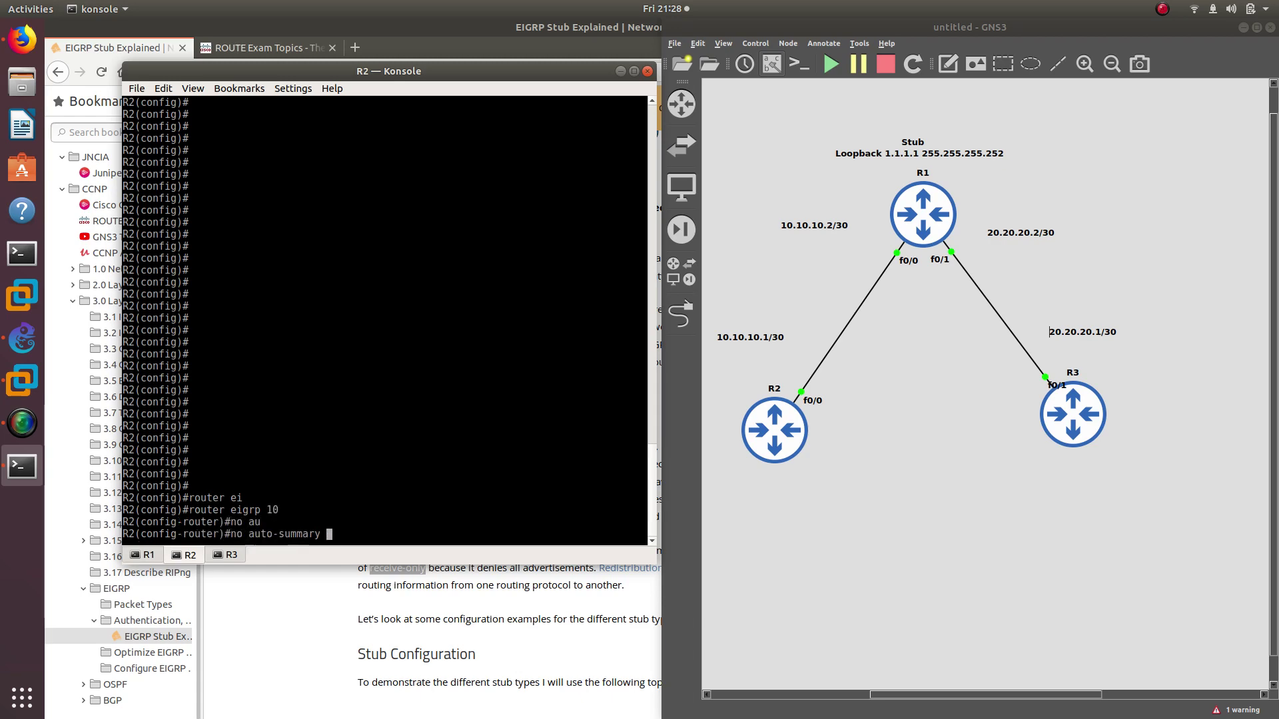
pyautogui.press('Return')
# Step: Add the network statement 10.10.10.0 with wildcard mask 0.0.0.3 to R2's EIGRP 10 process
pyautogui.write('network')
pyautogui.press('Tab')
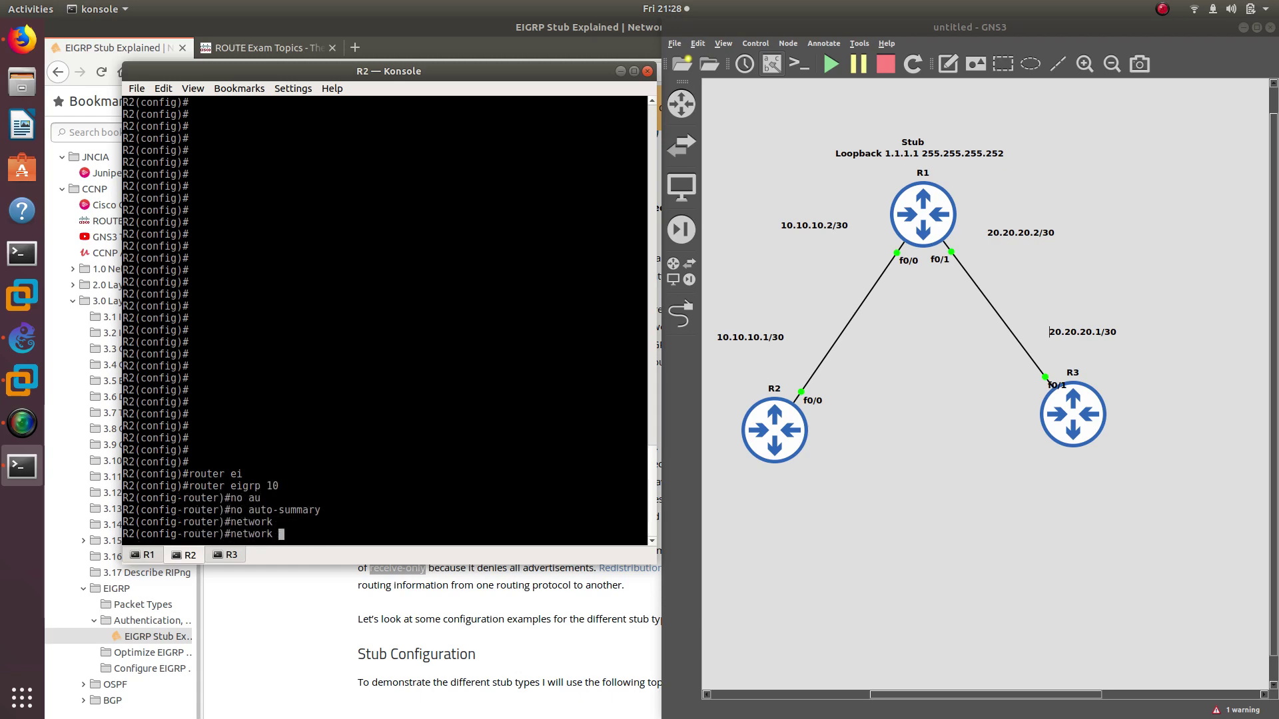
pyautogui.write('10.10.')
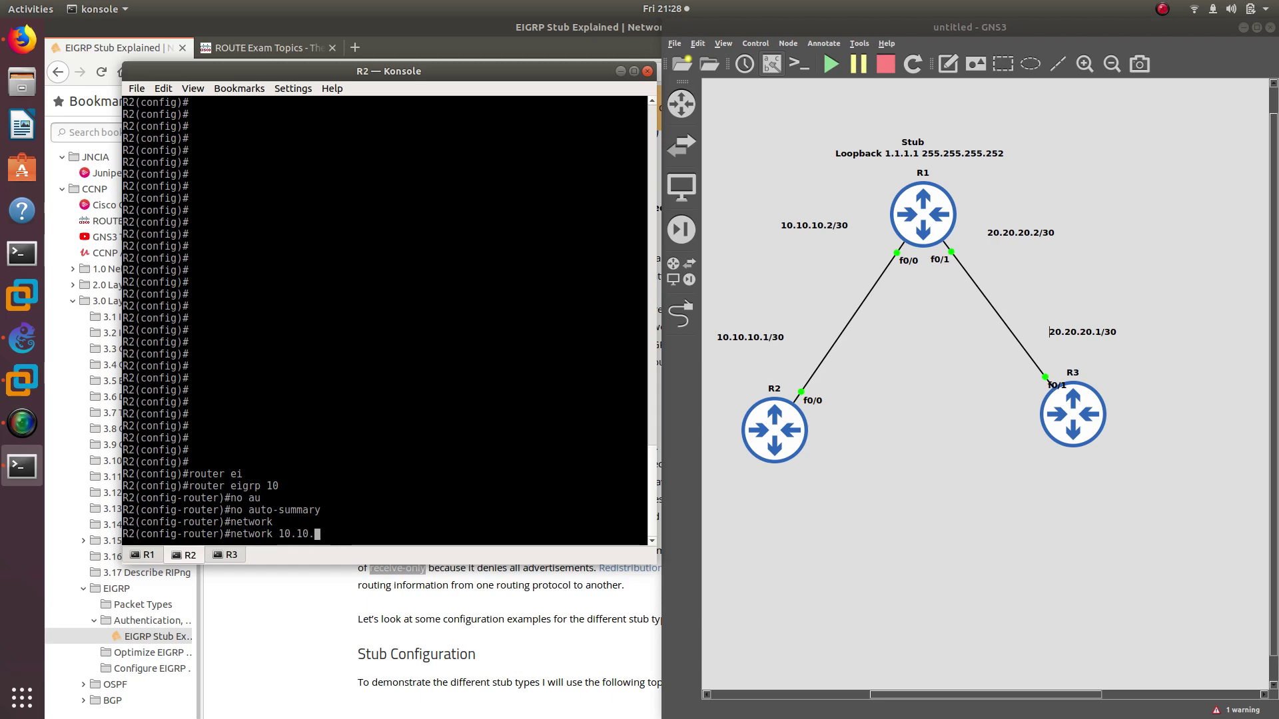
pyautogui.write('10.1')
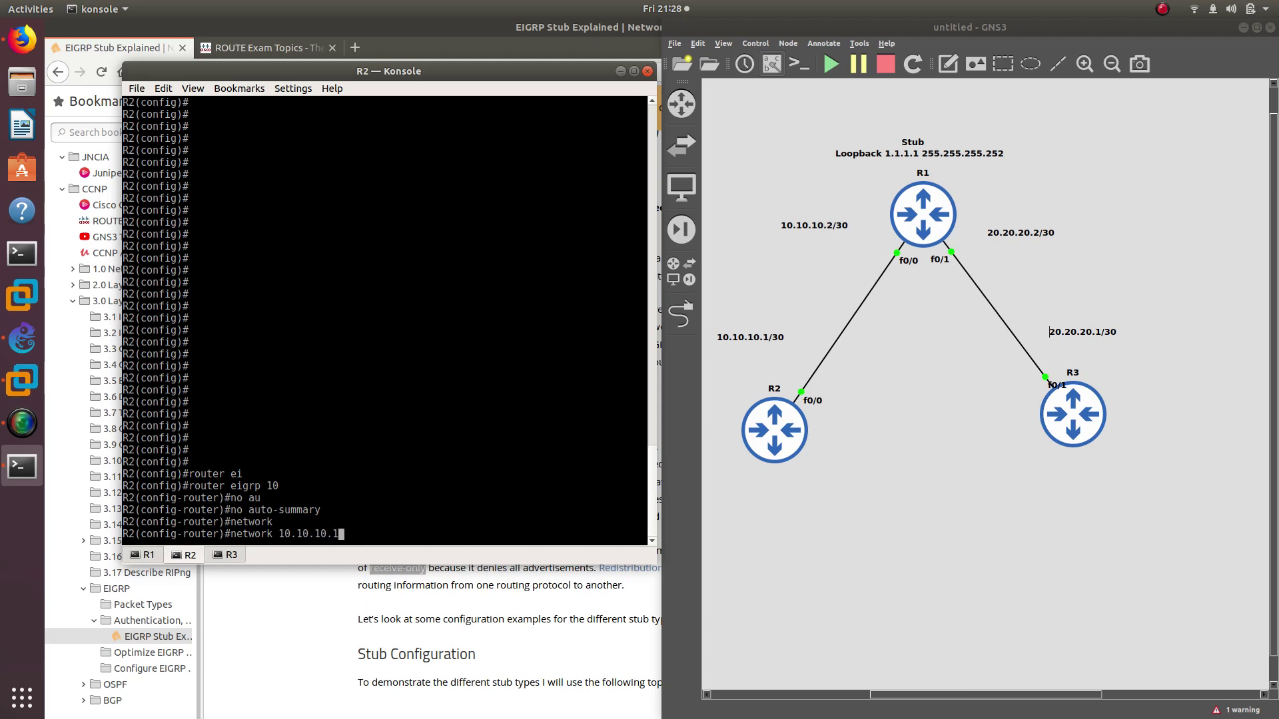
pyautogui.press('BackSpace')
pyautogui.write('0 0.0.0.3')
pyautogui.press('Return')
pyautogui.write('ne')
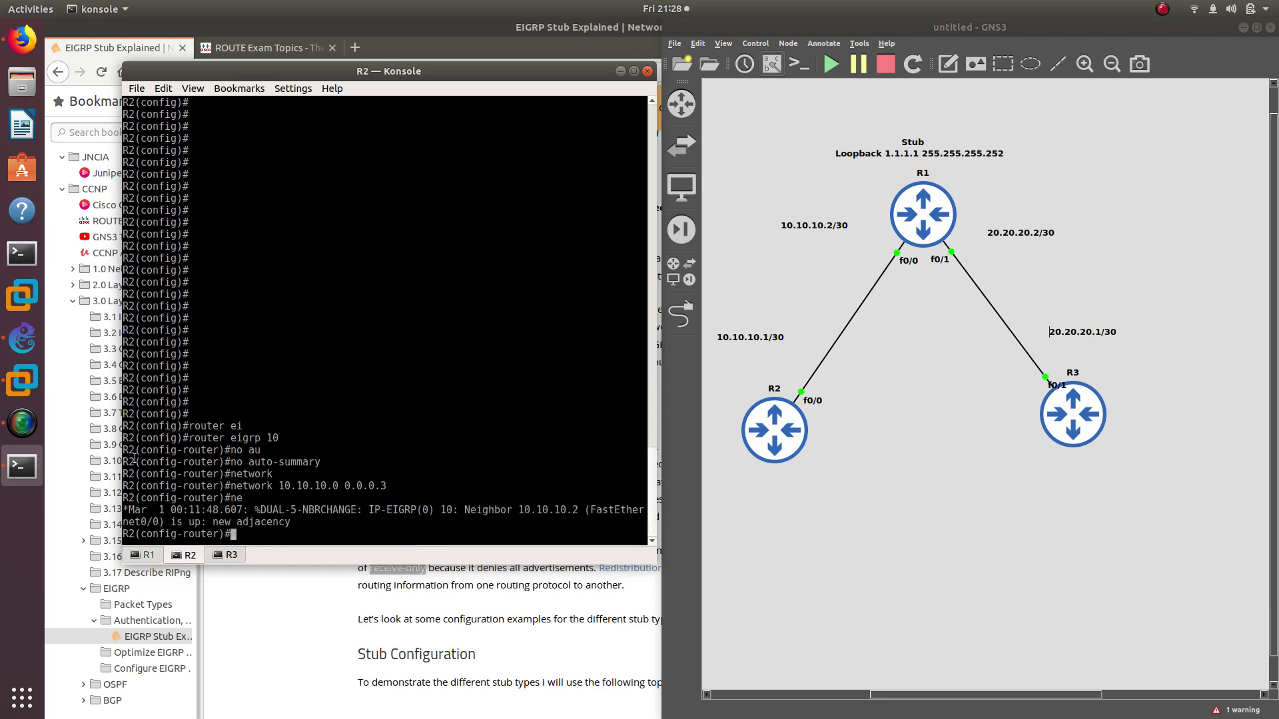
# Step: Highlight the EIGRP neighbor-change message on R2 and switch to R1's console
pyautogui.moveTo(303, 527); pyautogui.dragTo(118, 503)
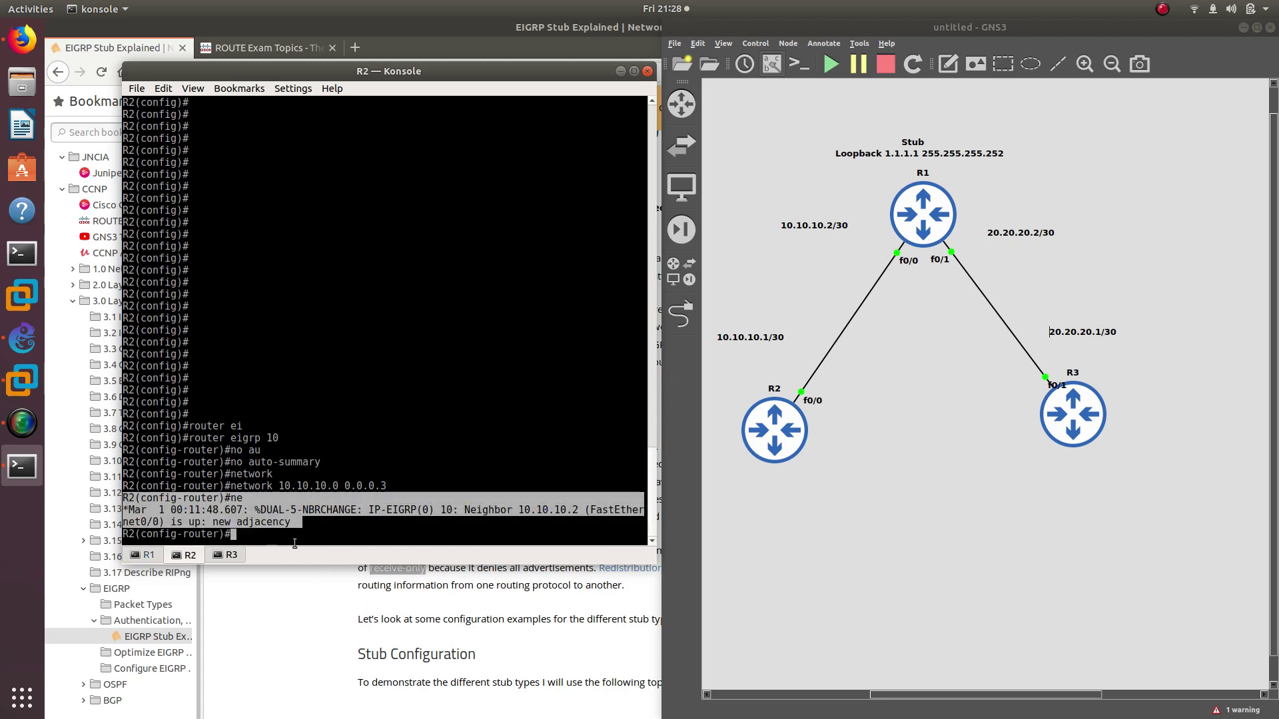
pyautogui.click(284, 534)
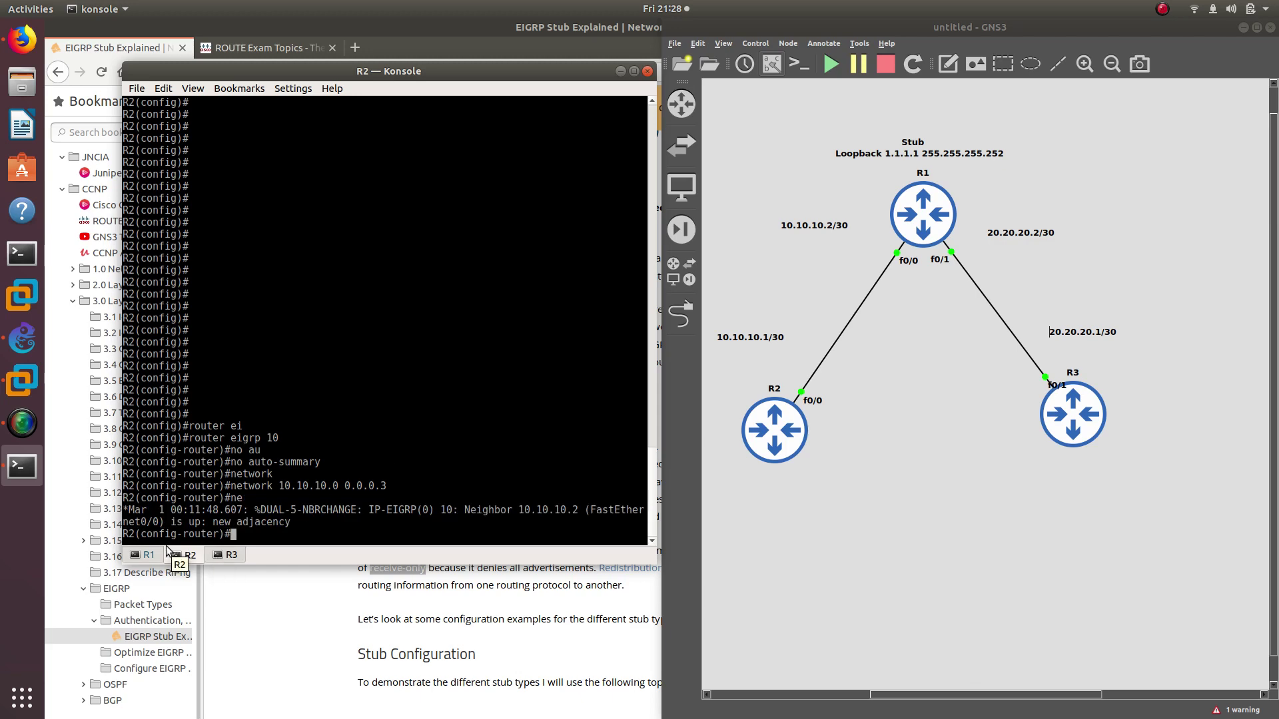
pyautogui.click(147, 554)
pyautogui.write('net')
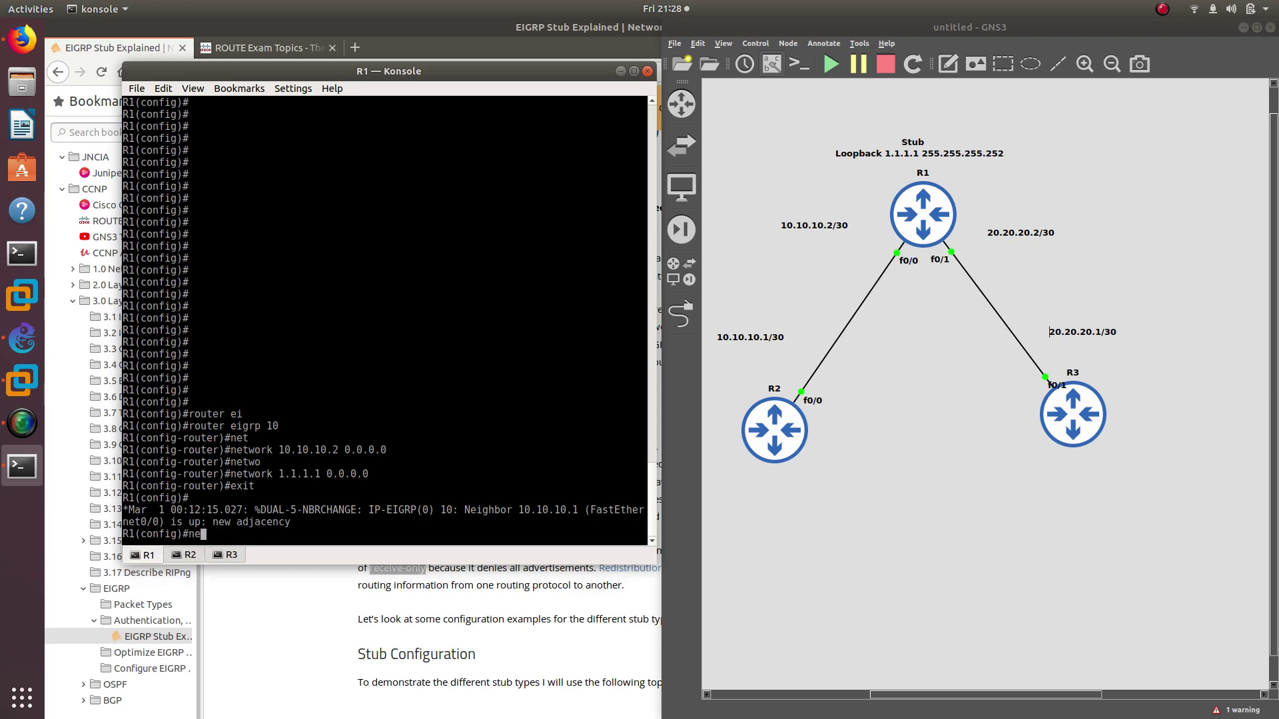
pyautogui.press('Tab')
pyautogui.write('wo')
pyautogui.press('Tab')
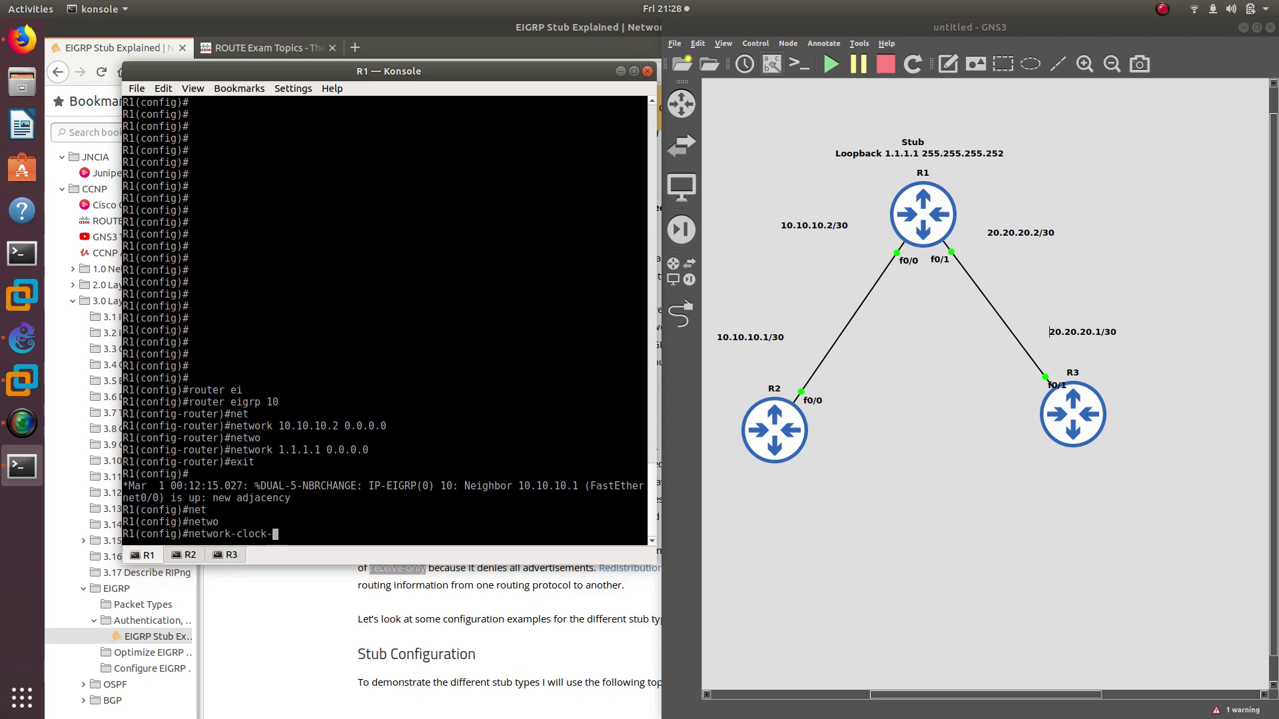
pyautogui.press('BackSpace')
pyautogui.press('BackSpace')
pyautogui.press('BackSpace')
pyautogui.press('BackSpace')
pyautogui.press('BackSpace')
pyautogui.press('BackSpace')
pyautogui.press('BackSpace')
pyautogui.press('BackSpace')
pyautogui.press('BackSpace')
pyautogui.press('BackSpace')
pyautogui.press('BackSpace')
pyautogui.press('BackSpace')
pyautogui.press('BackSpace')
pyautogui.press('BackSpace')
# Step: Enter router configuration for EIGRP 10 on R1 and add network 20.20.20.0 with wildcard mask 0.0.0.3
pyautogui.write('router')
pyautogui.press('Tab')
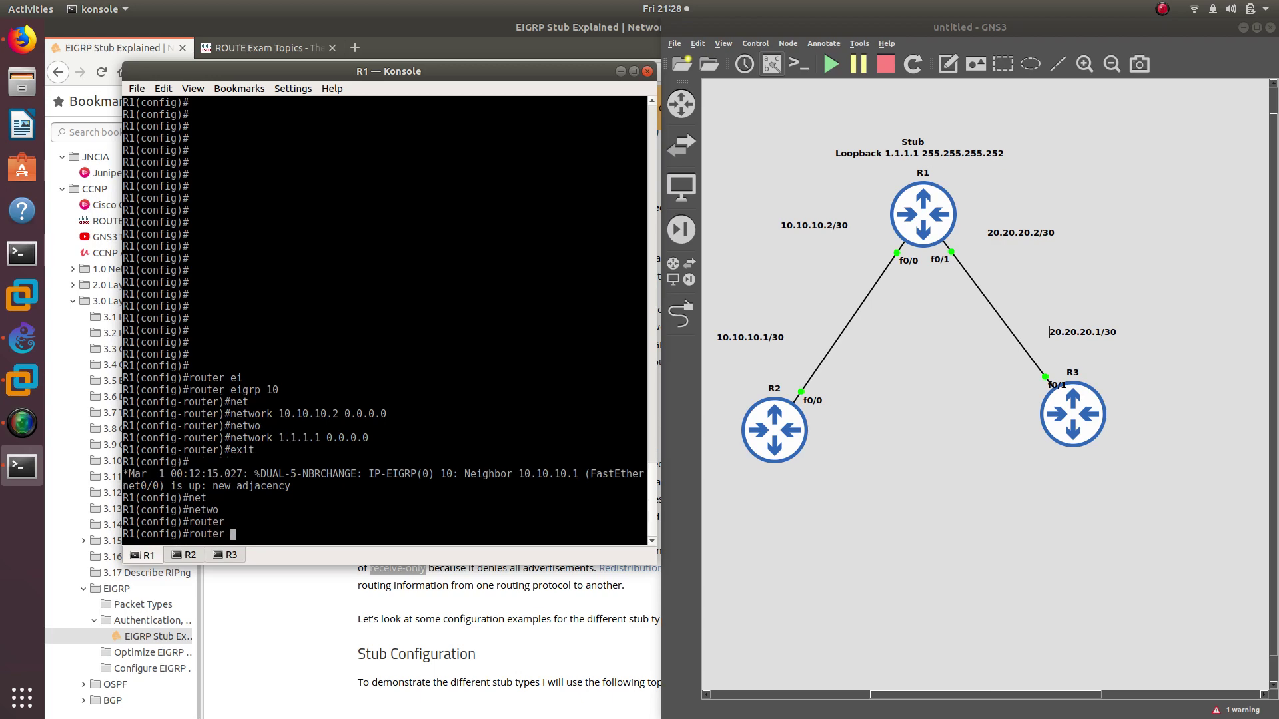
pyautogui.write('ei')
pyautogui.press('Tab')
pyautogui.write('10')
pyautogui.press('Return')
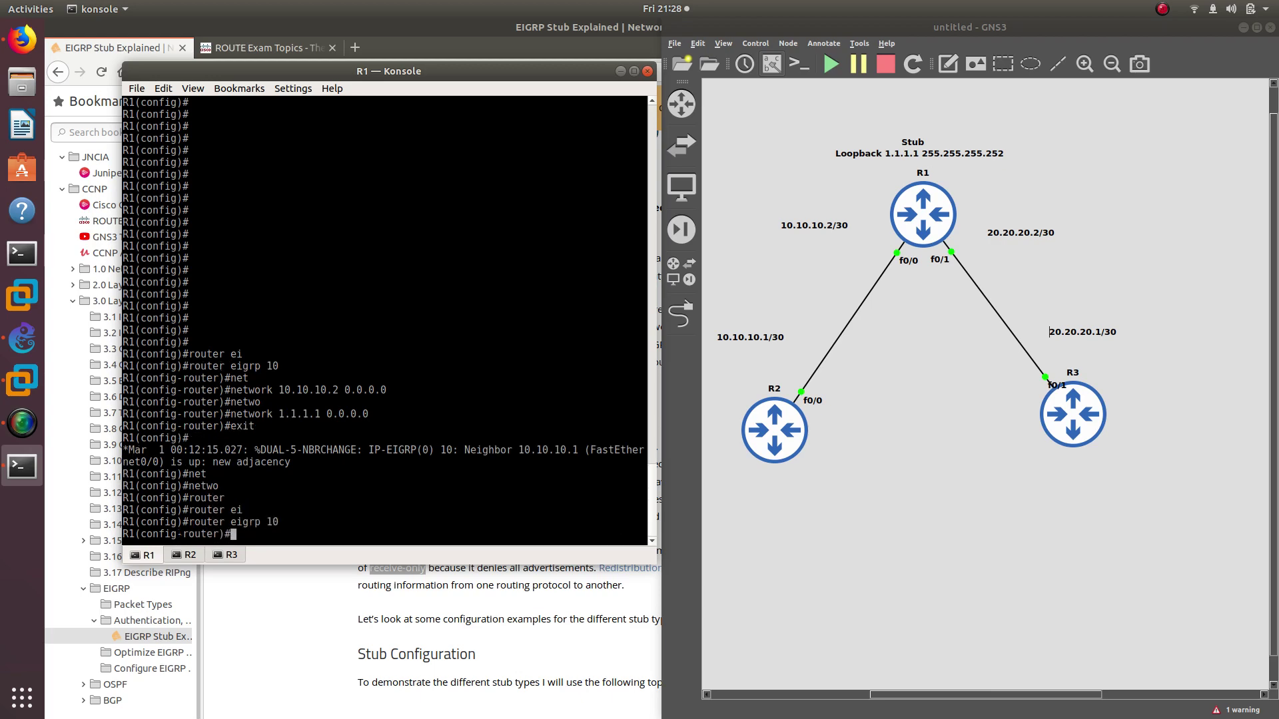
pyautogui.write('net')
pyautogui.press('Tab')
pyautogui.write('20.20.2')
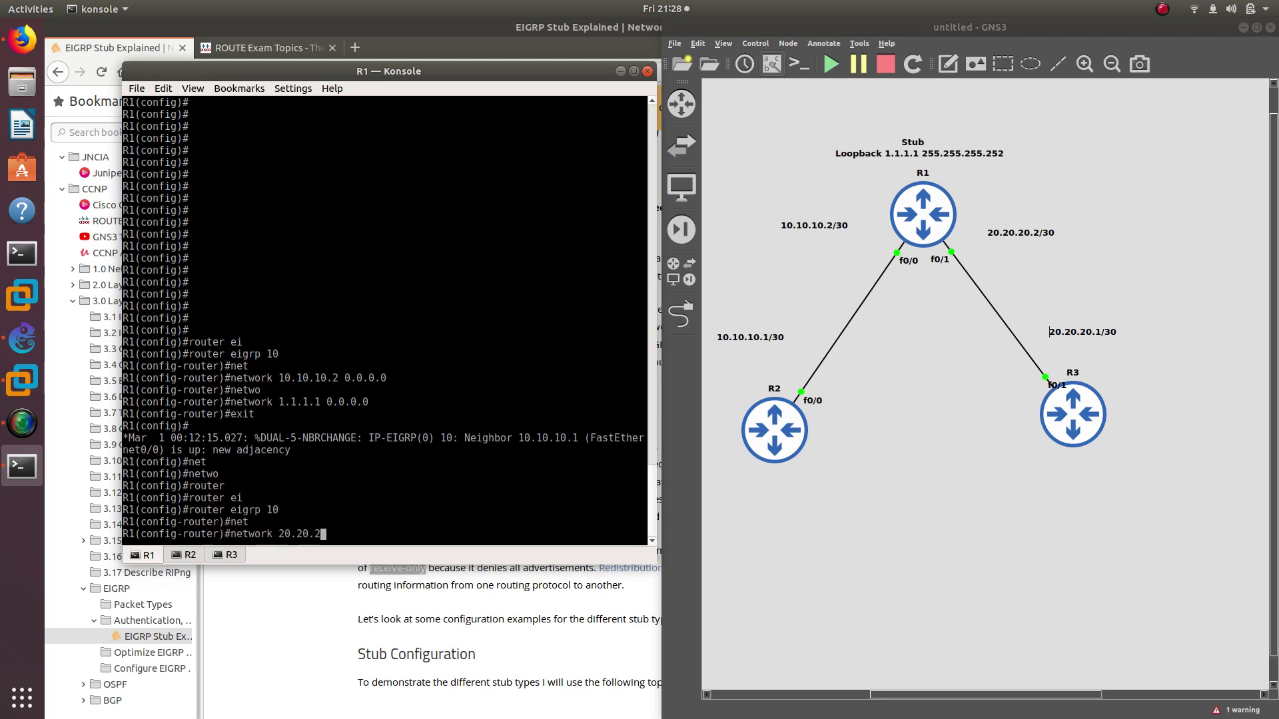
pyautogui.write('0.0 0.0.0.3')
pyautogui.press('Return')
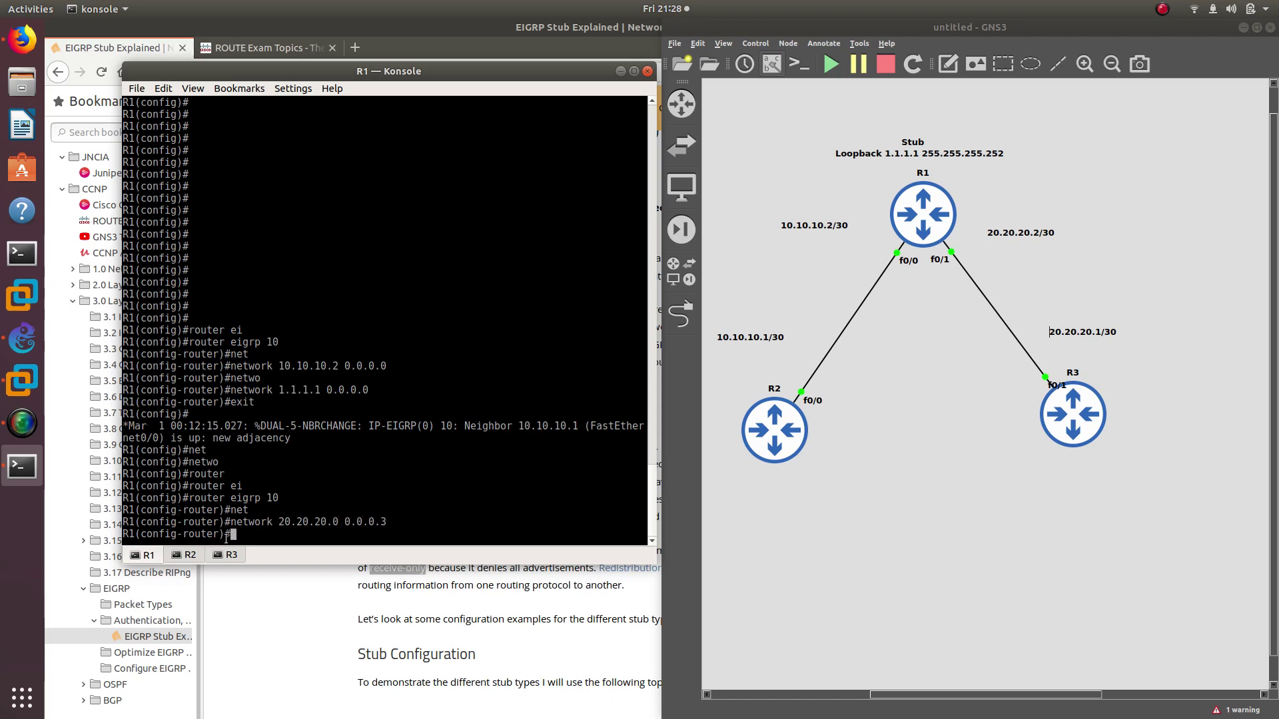
# Step: Switch to R3's console and enter router configuration for EIGRP 10
pyautogui.click(233, 557)
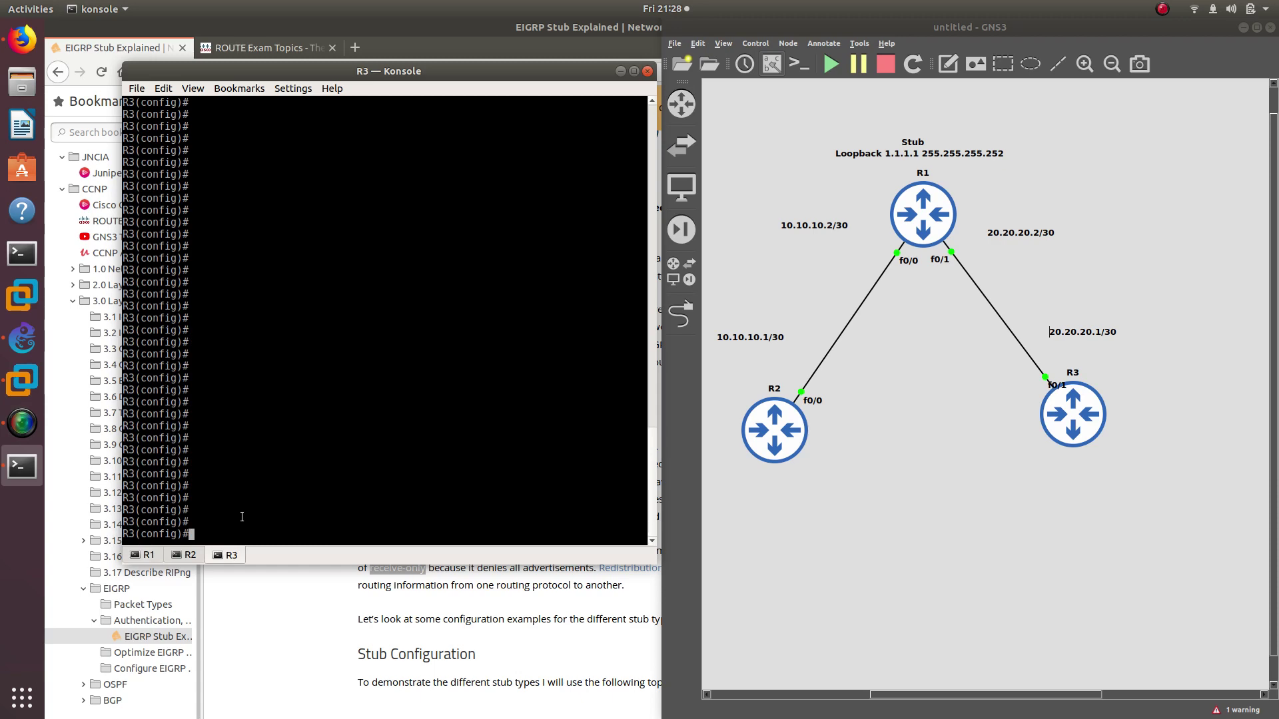
pyautogui.write('router e')
pyautogui.write('i')
pyautogui.press('Tab')
pyautogui.write('10')
pyautogui.press('Return')
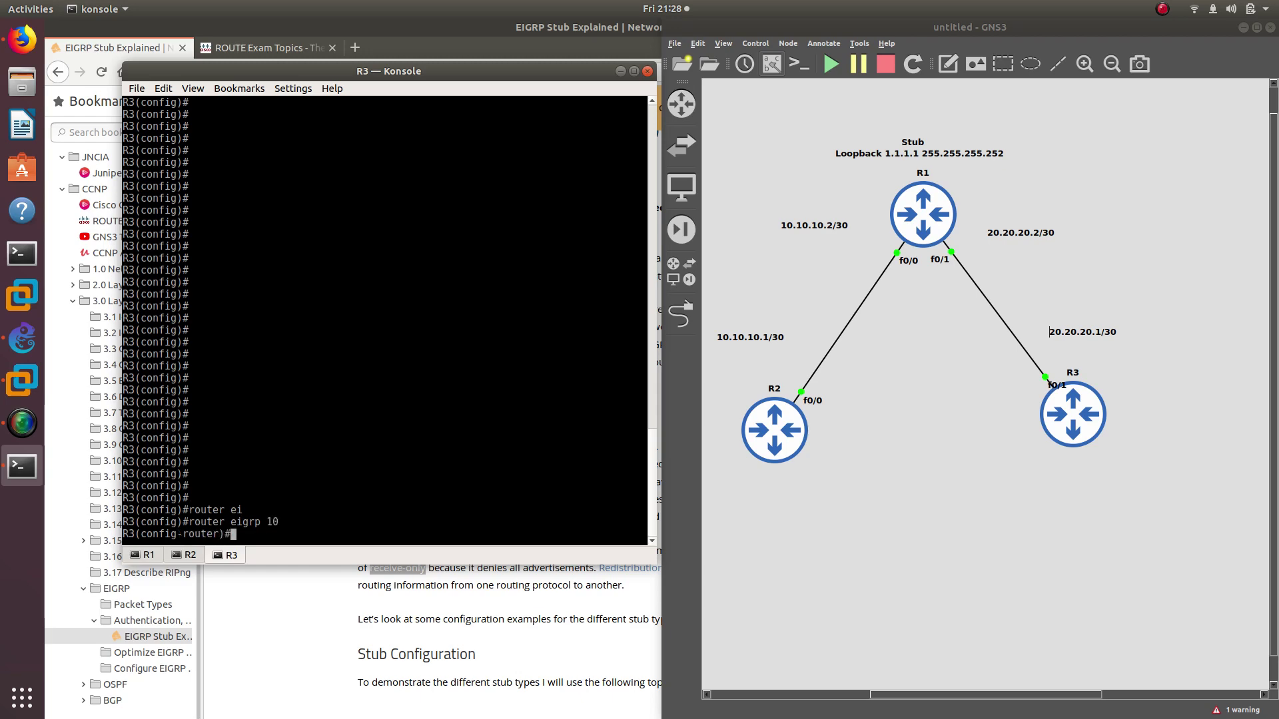
# Step: Add the network statement 20.20.20.0 with wildcard mask 0.0.0.3 to R3's EIGRP 10 process
pyautogui.write('netw')
pyautogui.press('Tab')
pyautogui.write('2')
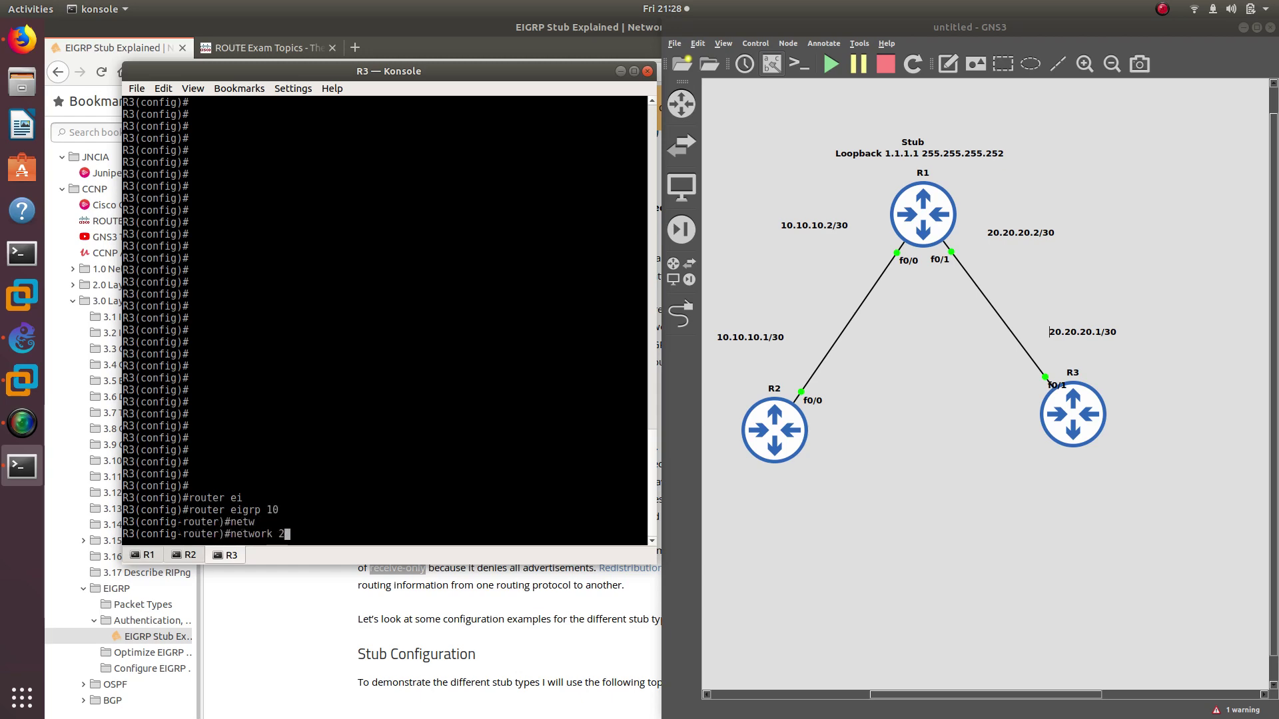
pyautogui.write('0.20')
pyautogui.write('.20')
pyautogui.write('.0 0.0.0.3')
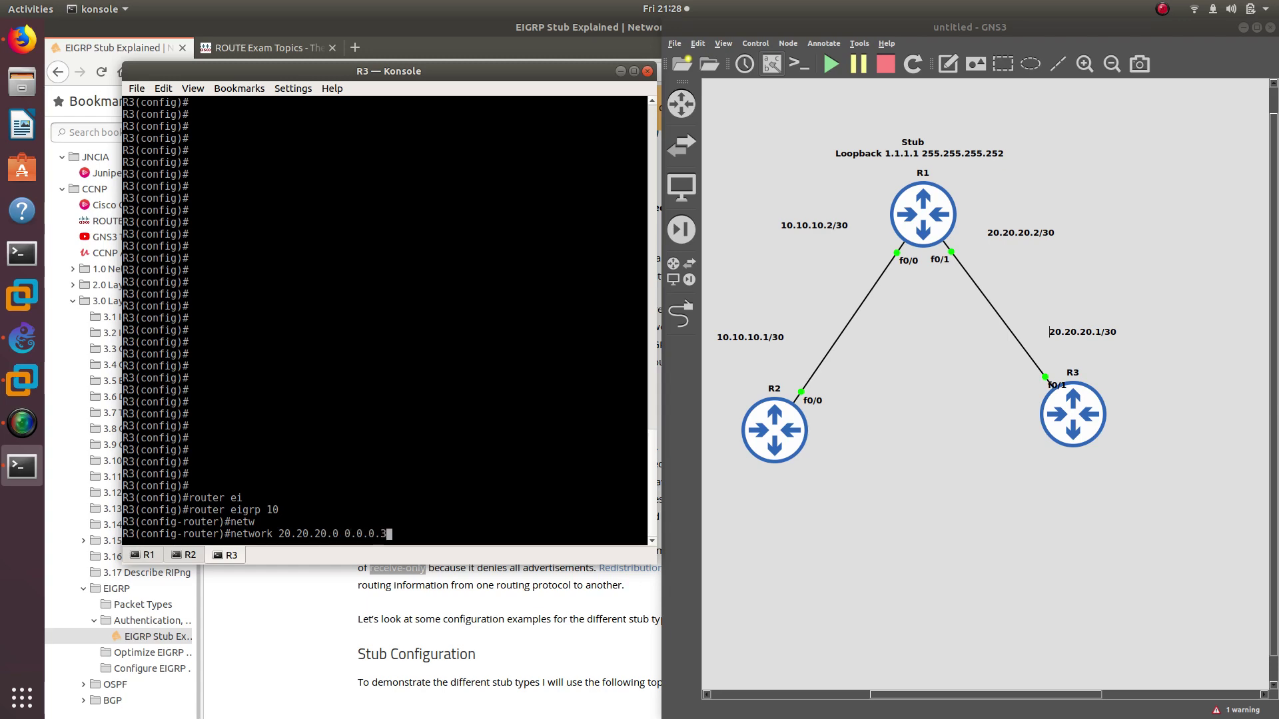
pyautogui.press('Return')
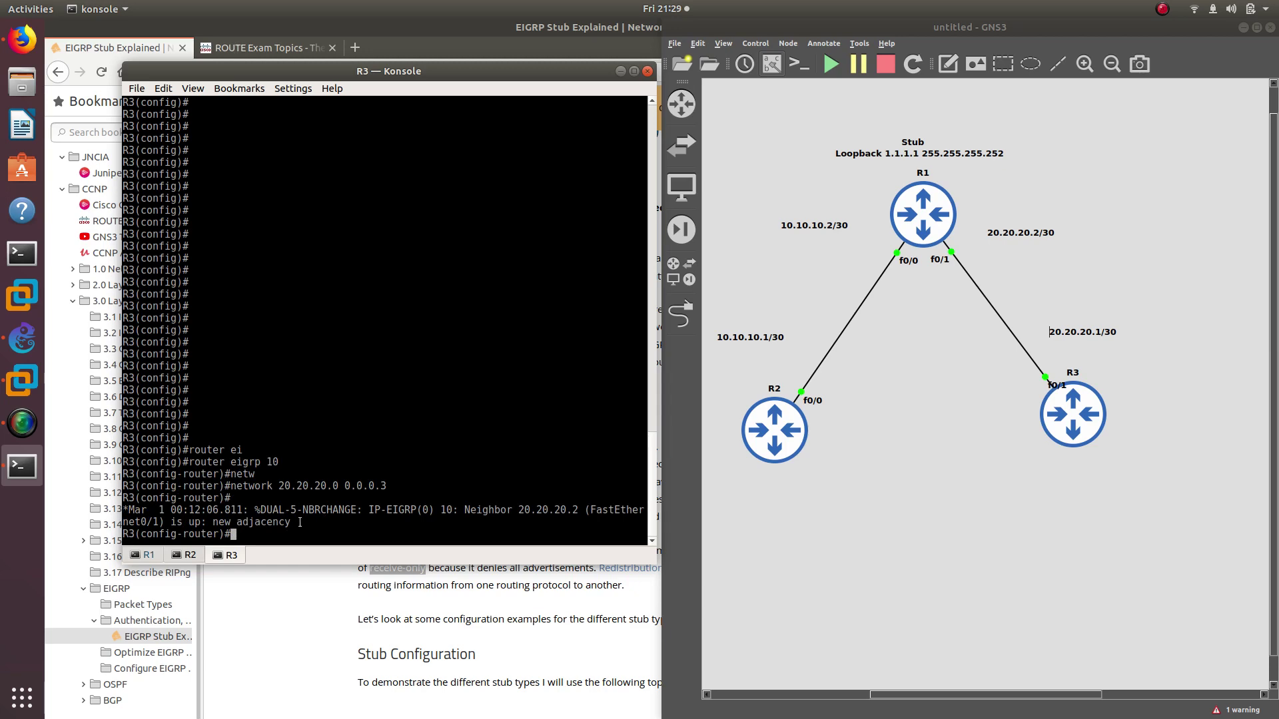
# Step: Display R3's EIGRP neighbors with do show ip eigrp neigh and highlight the neighbor's address
pyautogui.write('do show ip eigrp neigh')
pyautogui.press('Return')
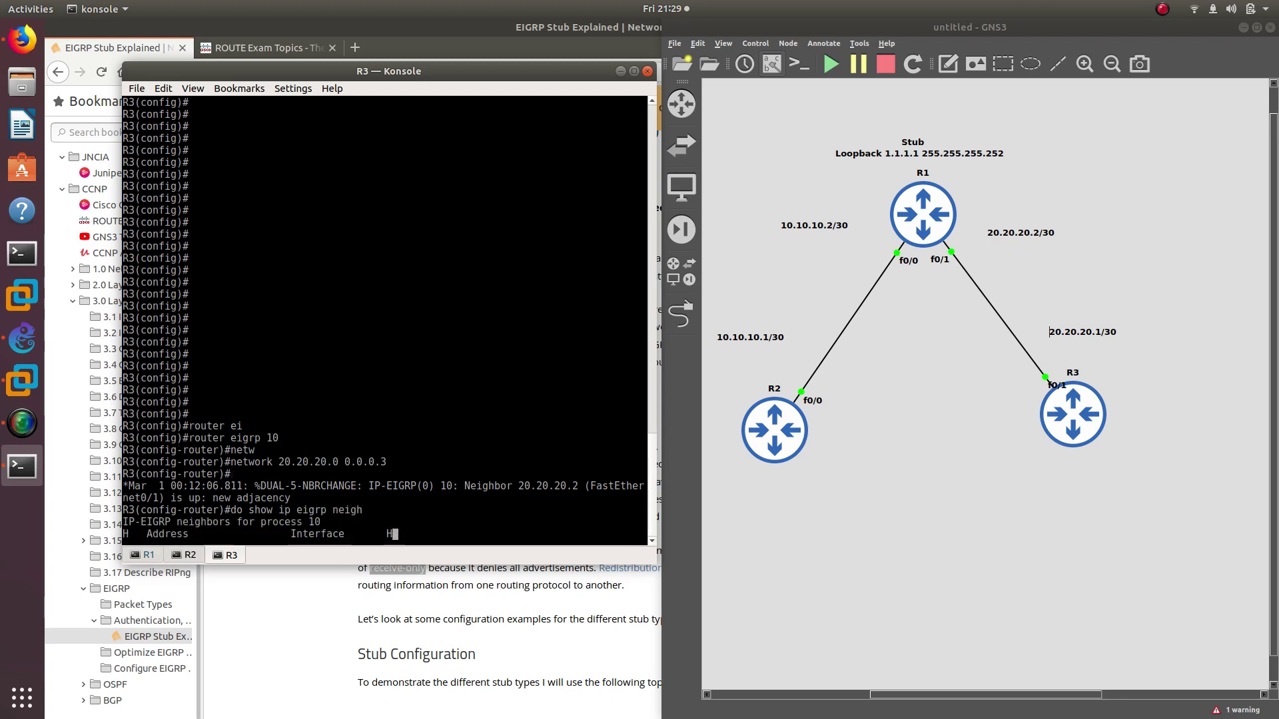
pyautogui.moveTo(211, 523); pyautogui.dragTo(120, 528)
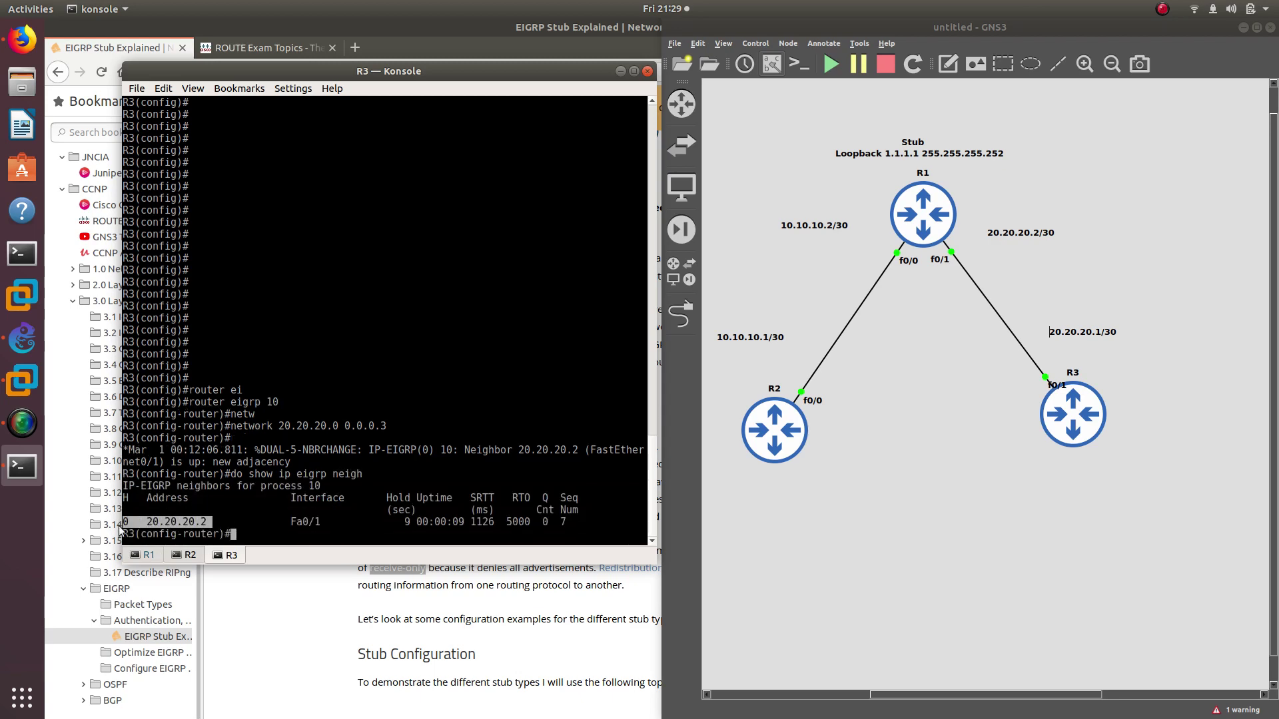
pyautogui.click(160, 524)
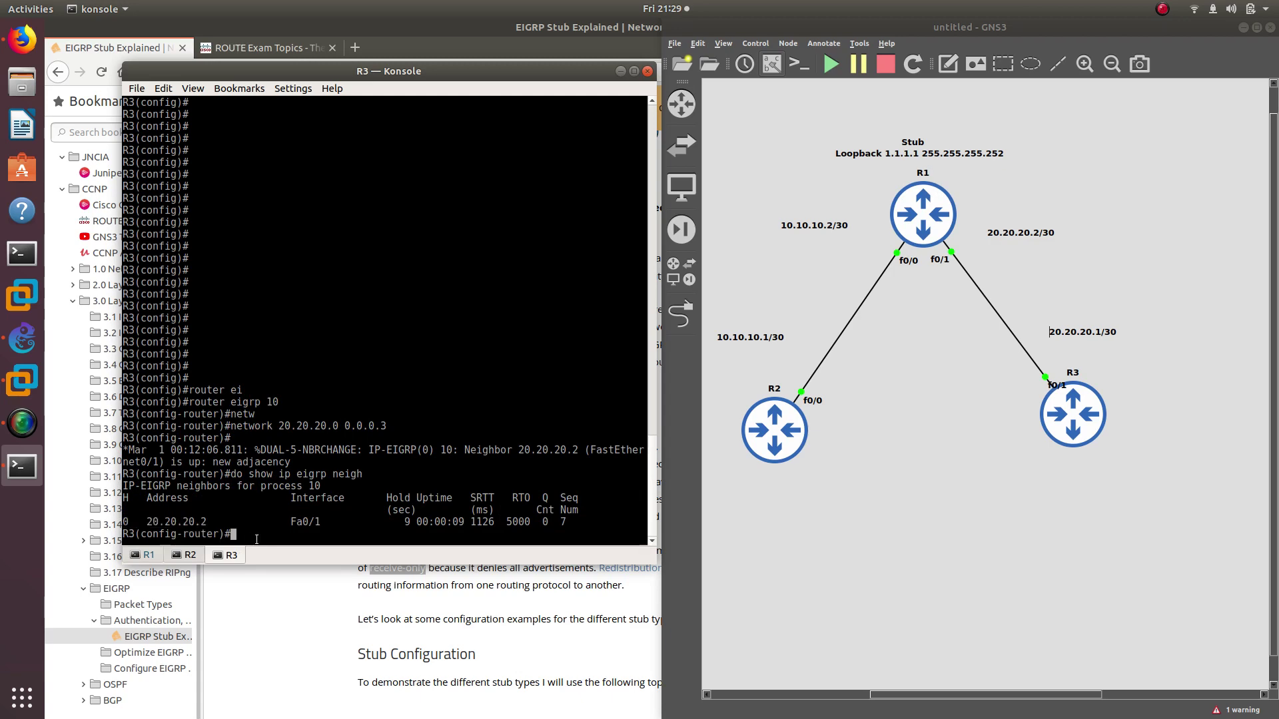
# Step: Ping R1's address 20.20.20.2 from R3's router configuration mode
pyautogui.write('do ping 20.20')
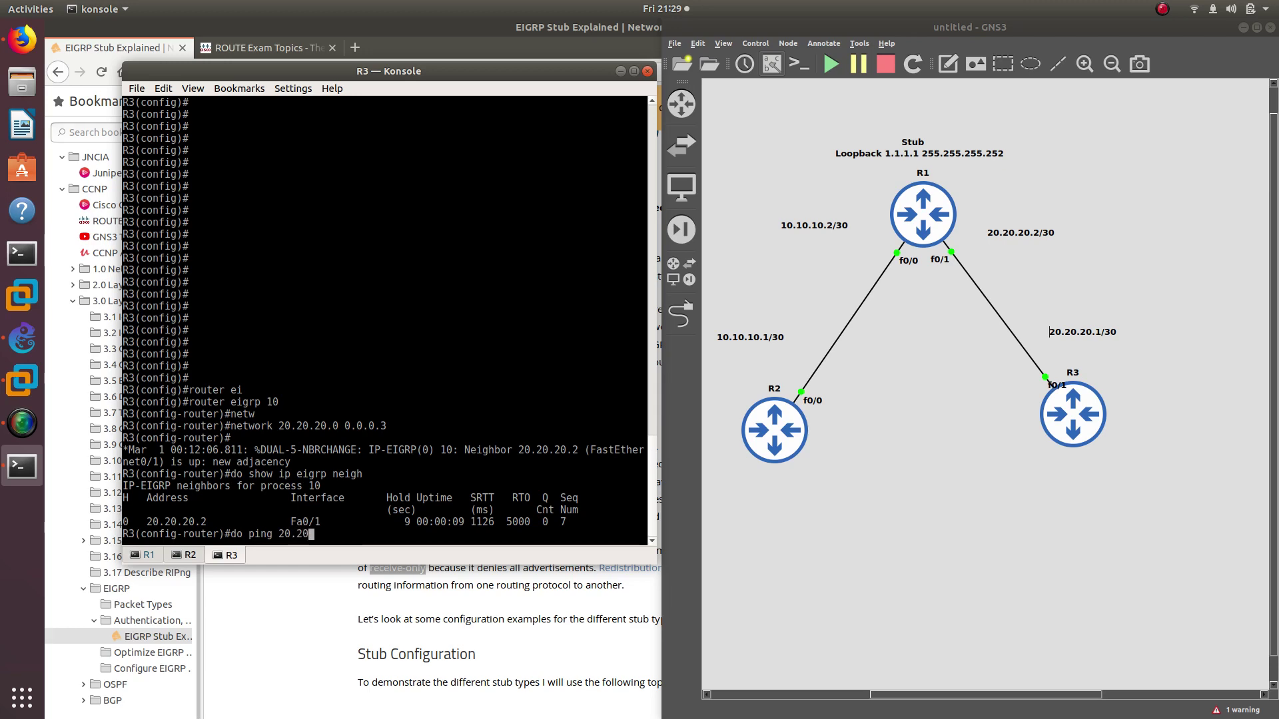
pyautogui.write('.20.2')
pyautogui.press('Return')
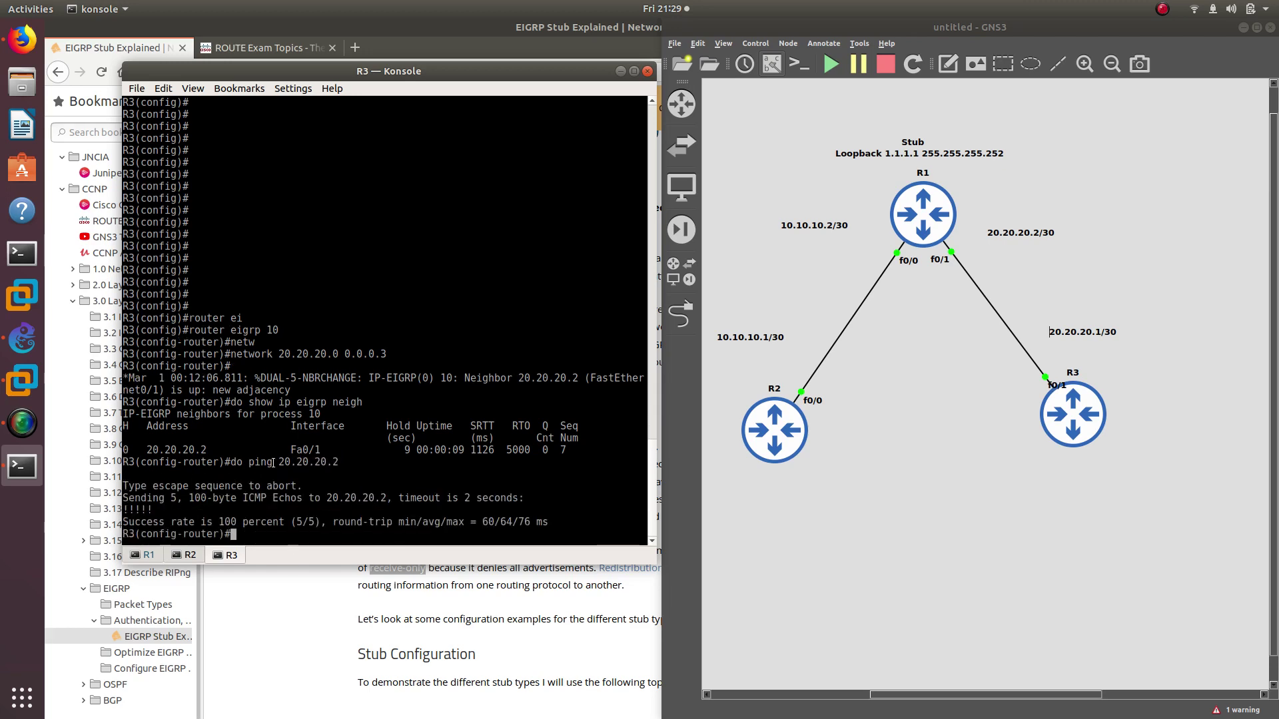
# Step: Exit router configuration on R3 and fill the console with empty prompts to push the old output out of view
pyautogui.write('exit')
pyautogui.press('Return')
pyautogui.press('Return')
pyautogui.press('Return')
pyautogui.press('Return')
pyautogui.press('Return')
pyautogui.press('Return')
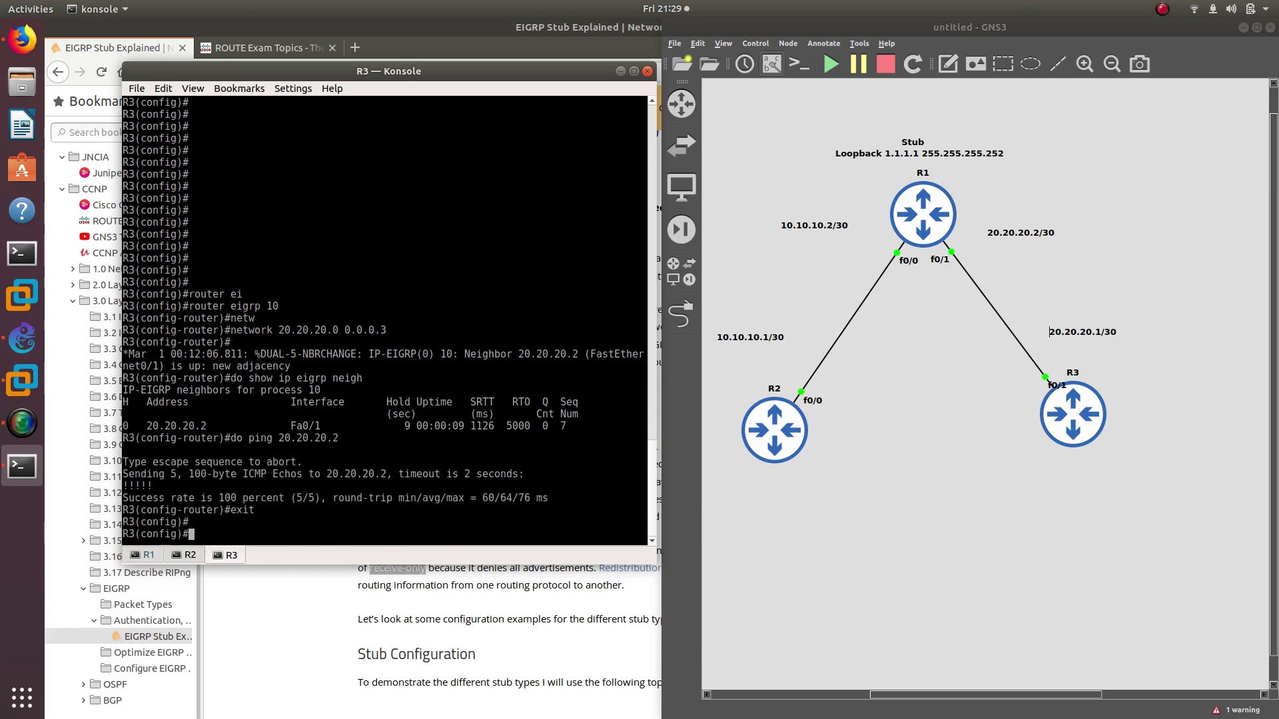
pyautogui.press('Return')
pyautogui.press('Return')
pyautogui.press('Return')
pyautogui.press('Return')
pyautogui.press('Return')
pyautogui.press('Return')
pyautogui.press('Return')
pyautogui.press('Return')
pyautogui.press('Return')
pyautogui.press('Return')
pyautogui.press('Return')
pyautogui.press('Return')
pyautogui.press('Return')
pyautogui.press('Return')
pyautogui.press('Return')
pyautogui.press('Return')
pyautogui.press('Return')
pyautogui.press('Return')
pyautogui.press('Return')
pyautogui.press('Return')
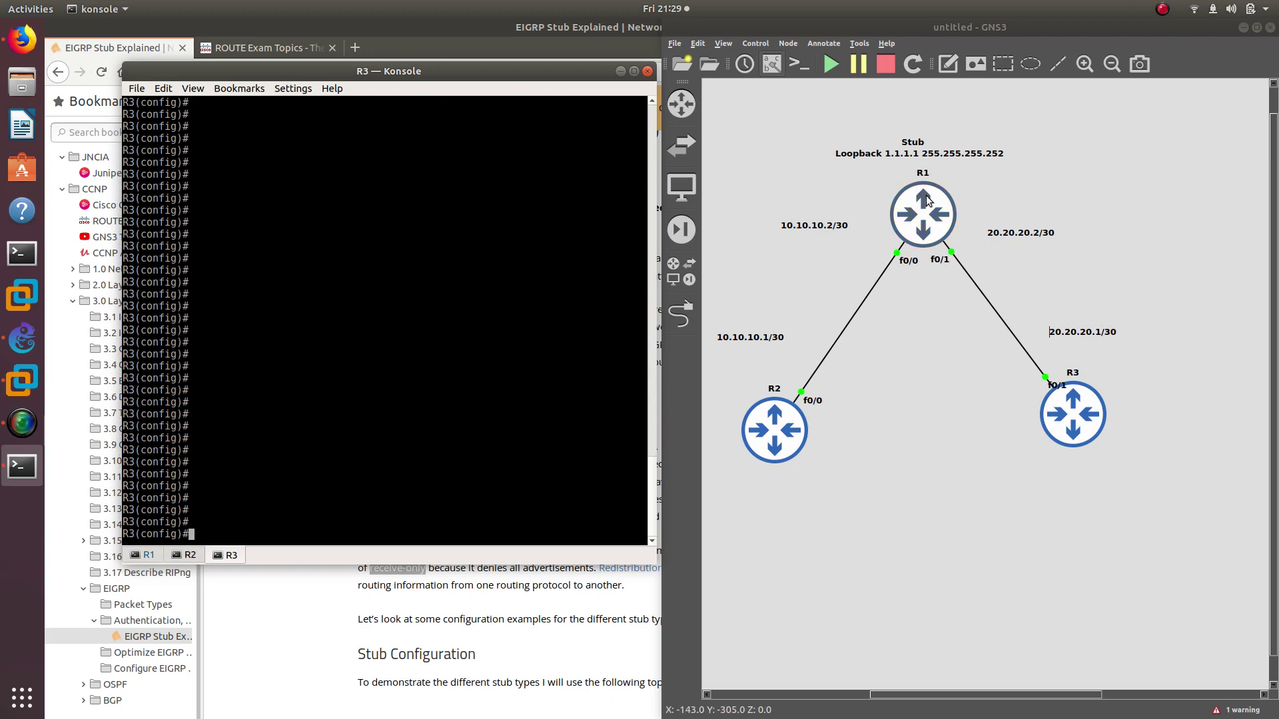
# Step: On R1's console, enter router eigrp 10 and make the router a stub with the default eigrp stub command
pyautogui.click(145, 556)
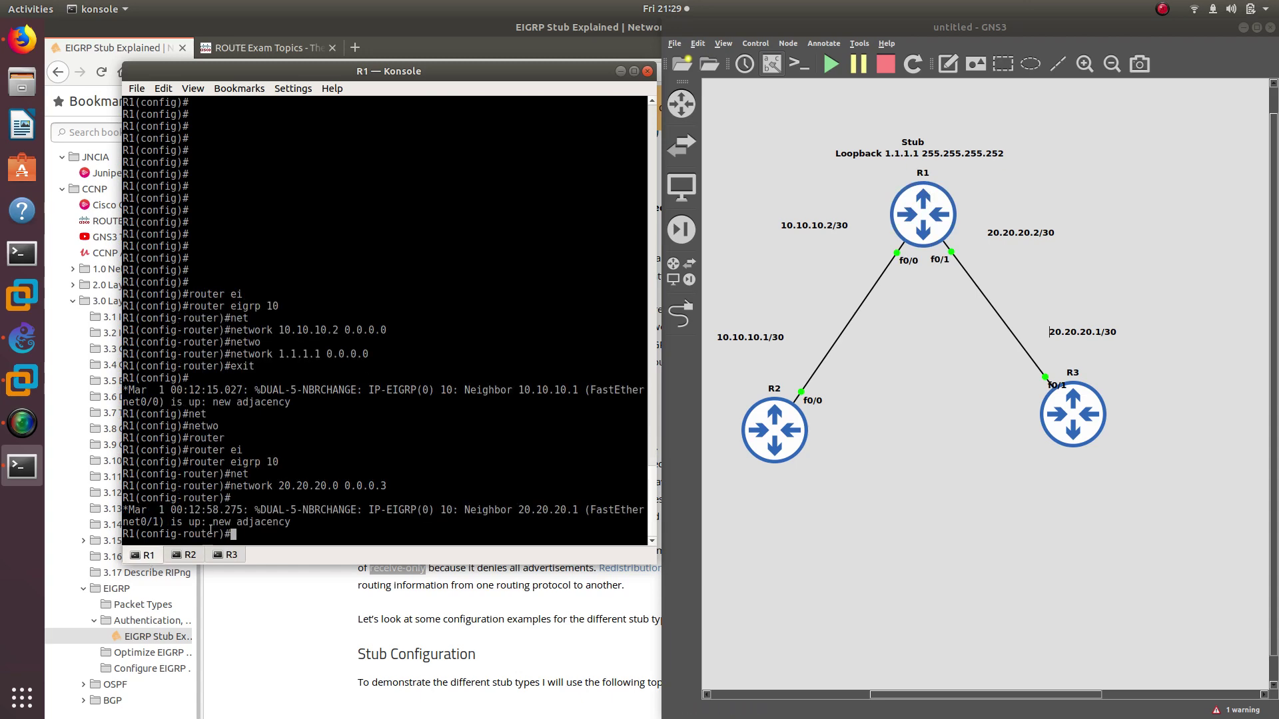
pyautogui.write('rou')
pyautogui.write('ter eigrp 10')
pyautogui.press('Return')
pyautogui.write('eigrp')
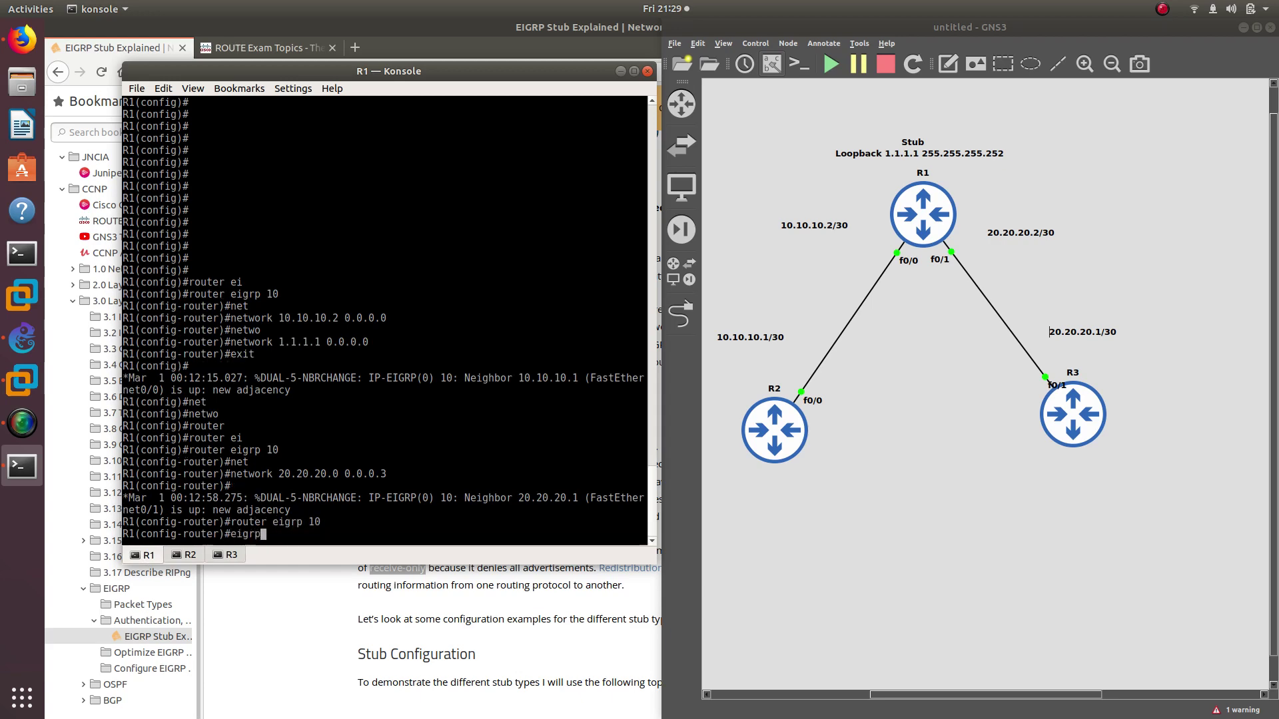
pyautogui.write(' stu')
pyautogui.press('Tab')
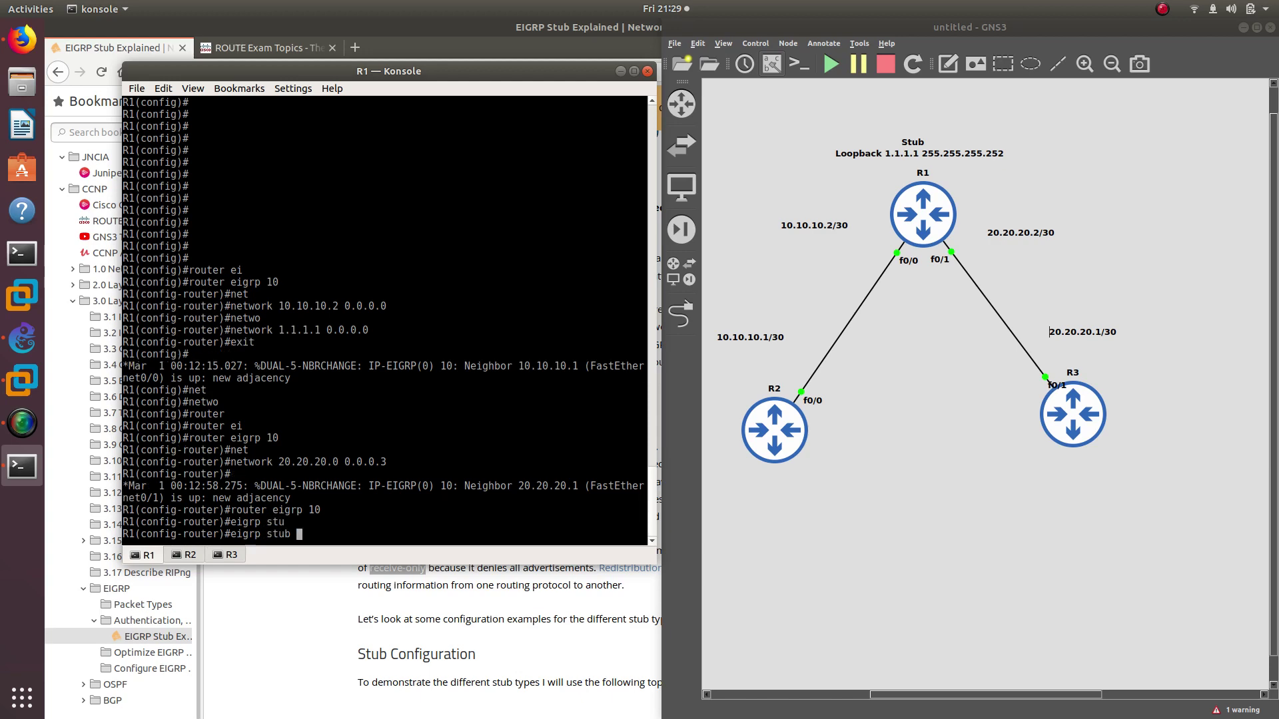
pyautogui.press('Return')
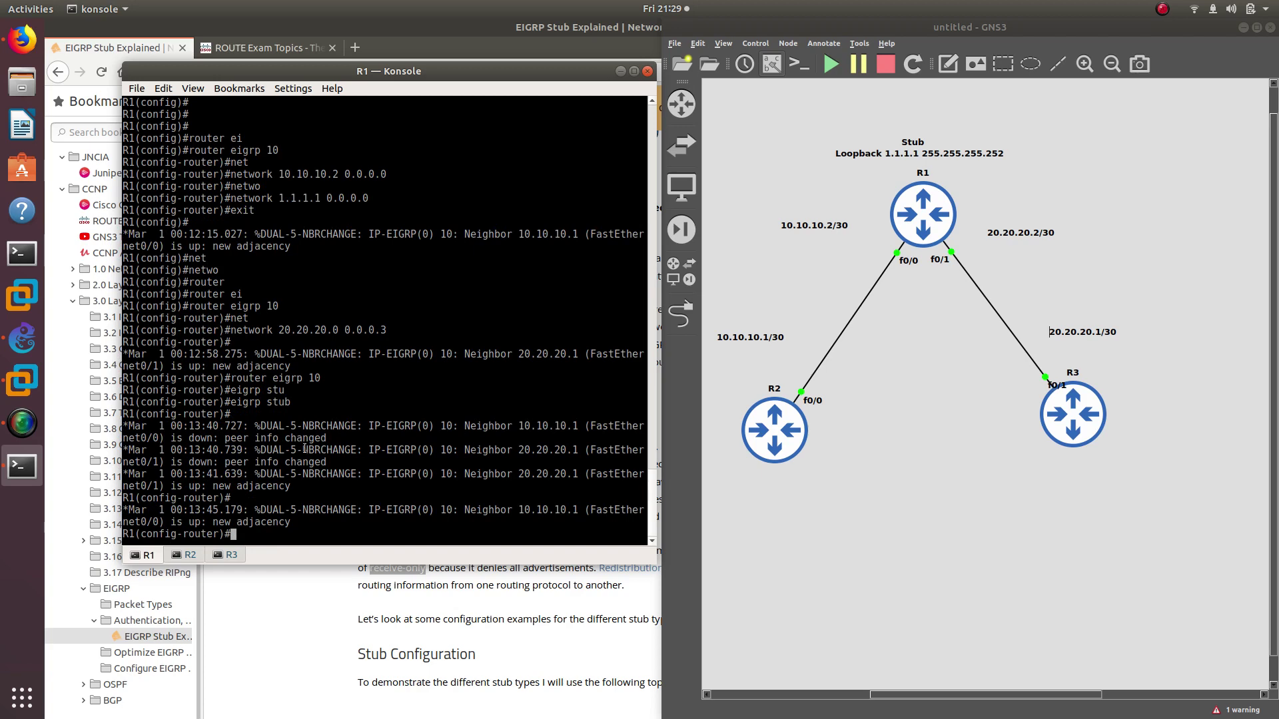
# Step: Examine R1's EIGRP neighbor-change messages, highlighting the adjacency text and the neighbor addresses 20.20.20.1 and 10.10.10.1
pyautogui.moveTo(255, 461); pyautogui.dragTo(332, 474)
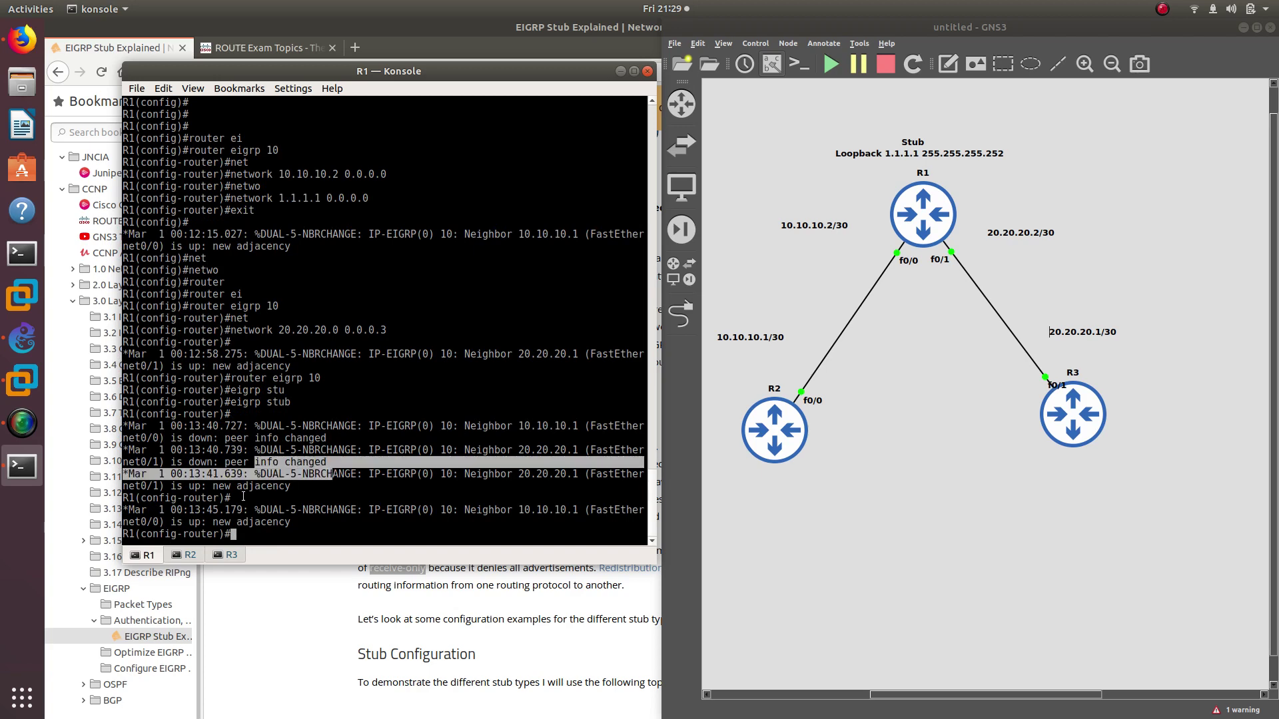
pyautogui.moveTo(214, 489); pyautogui.dragTo(295, 486)
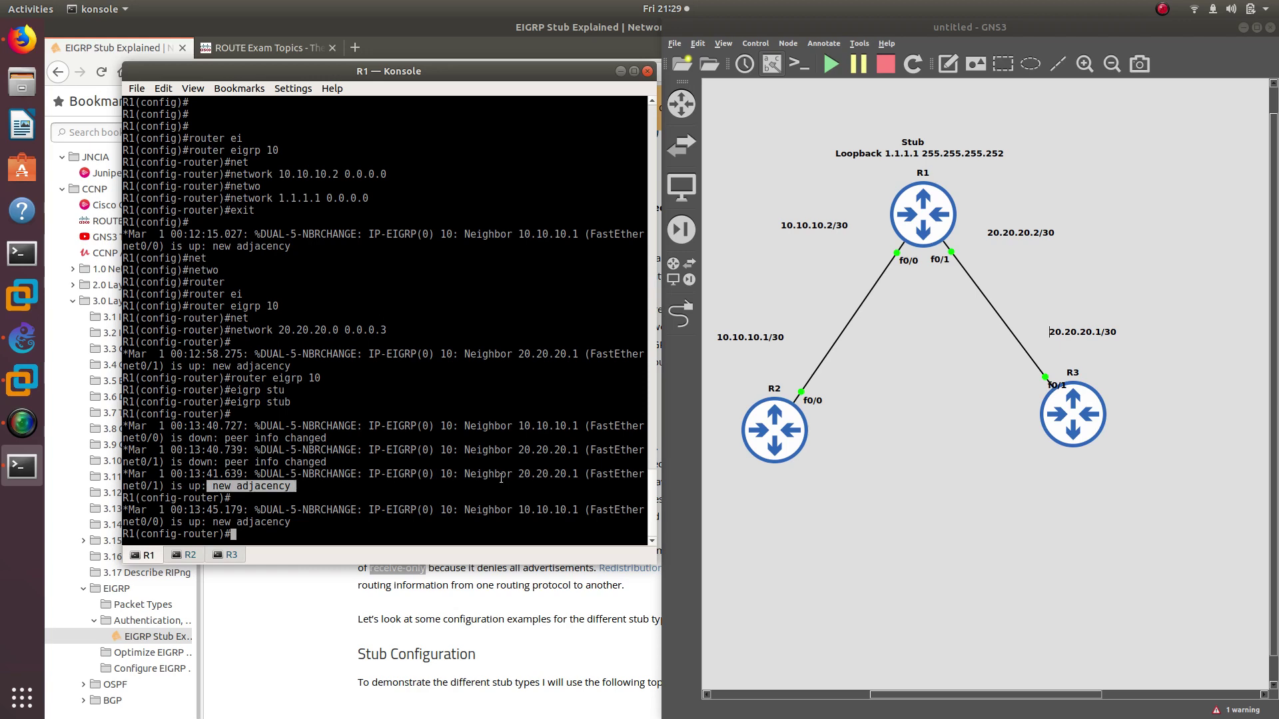
pyautogui.moveTo(513, 474); pyautogui.dragTo(578, 475)
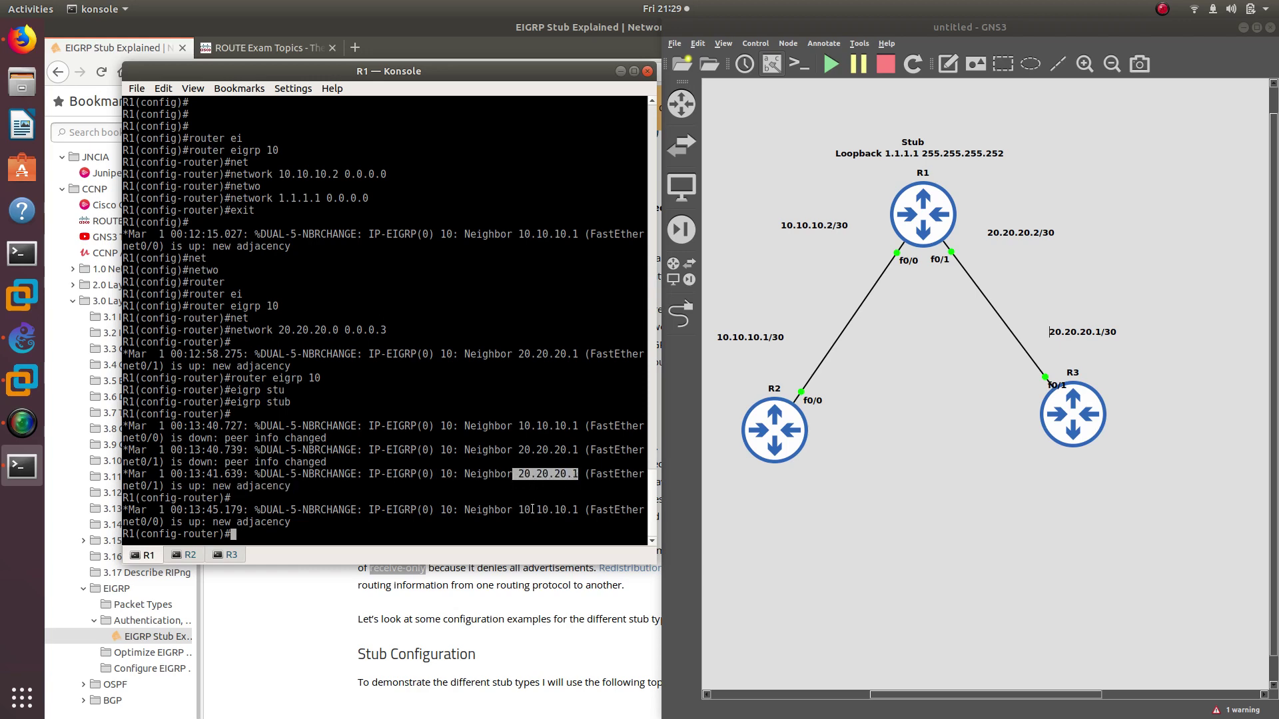
pyautogui.moveTo(518, 509); pyautogui.dragTo(578, 510)
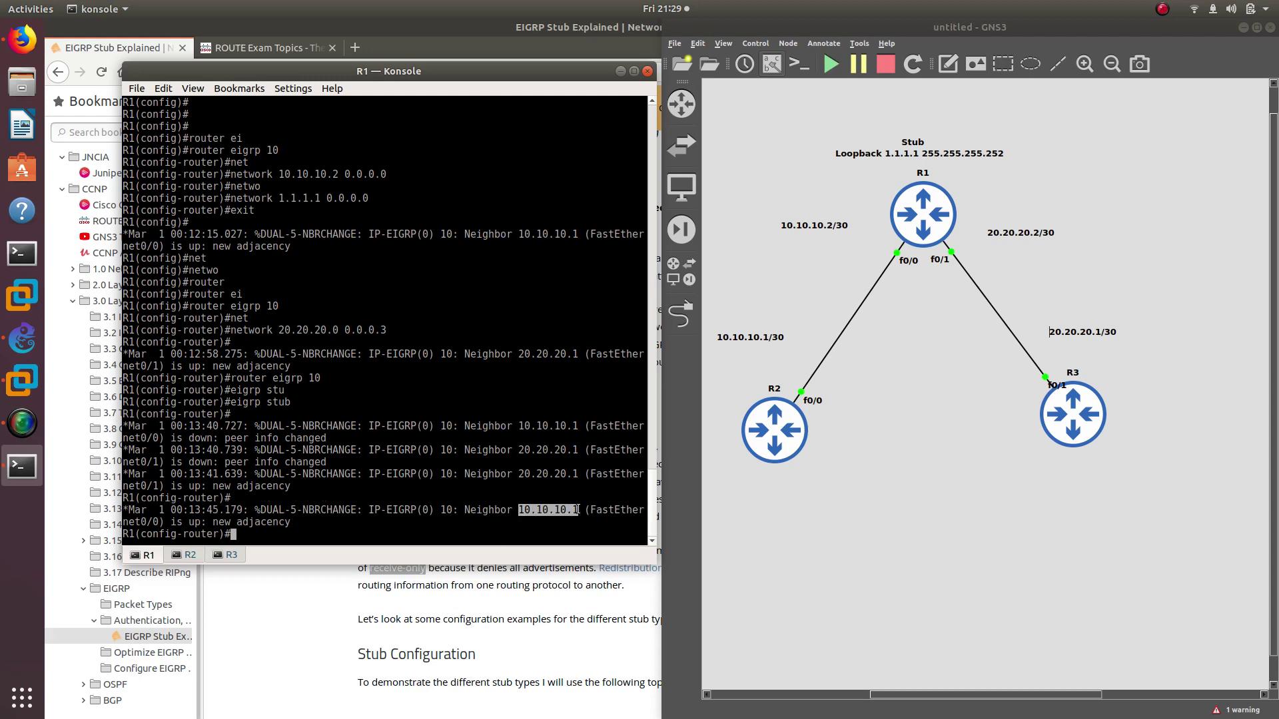
# Step: Show R1's EIGRP neighbors from router configuration mode with do show ip eigrp neigh and highlight the neighbor entries
pyautogui.click(353, 531)
pyautogui.write('do sh')
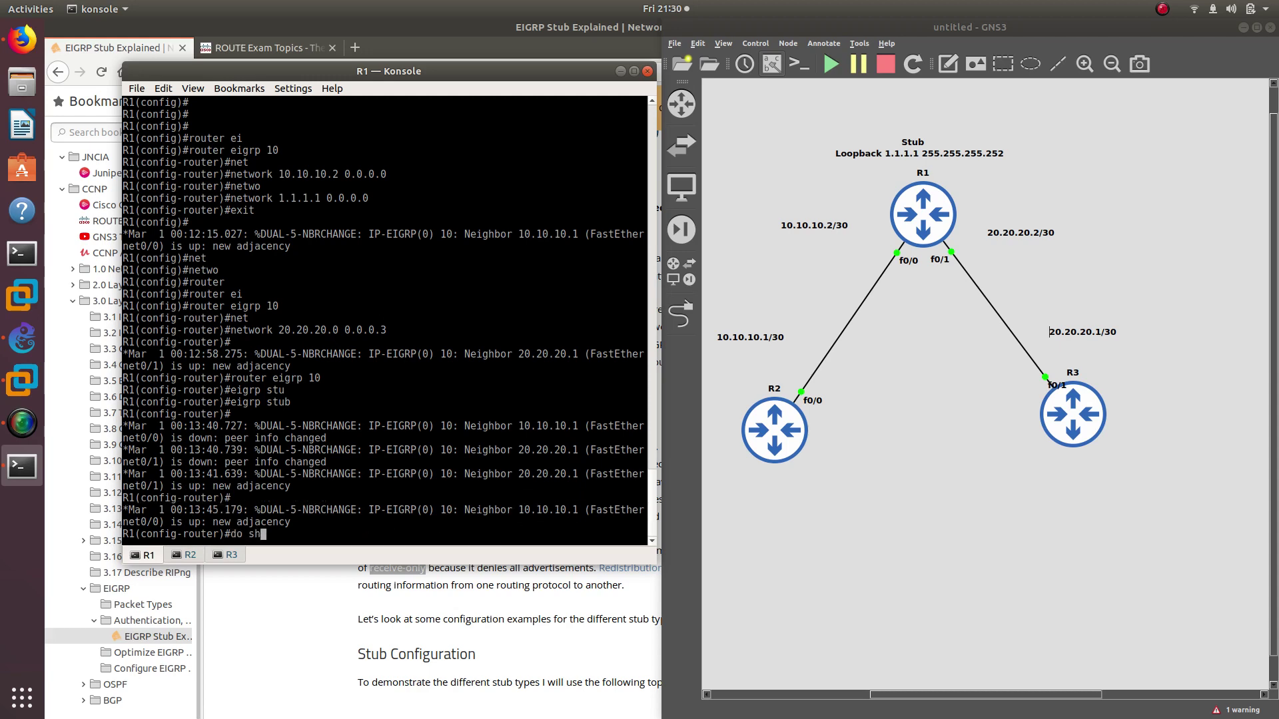
pyautogui.write('ow ip eigrp neigh')
pyautogui.press('Return')
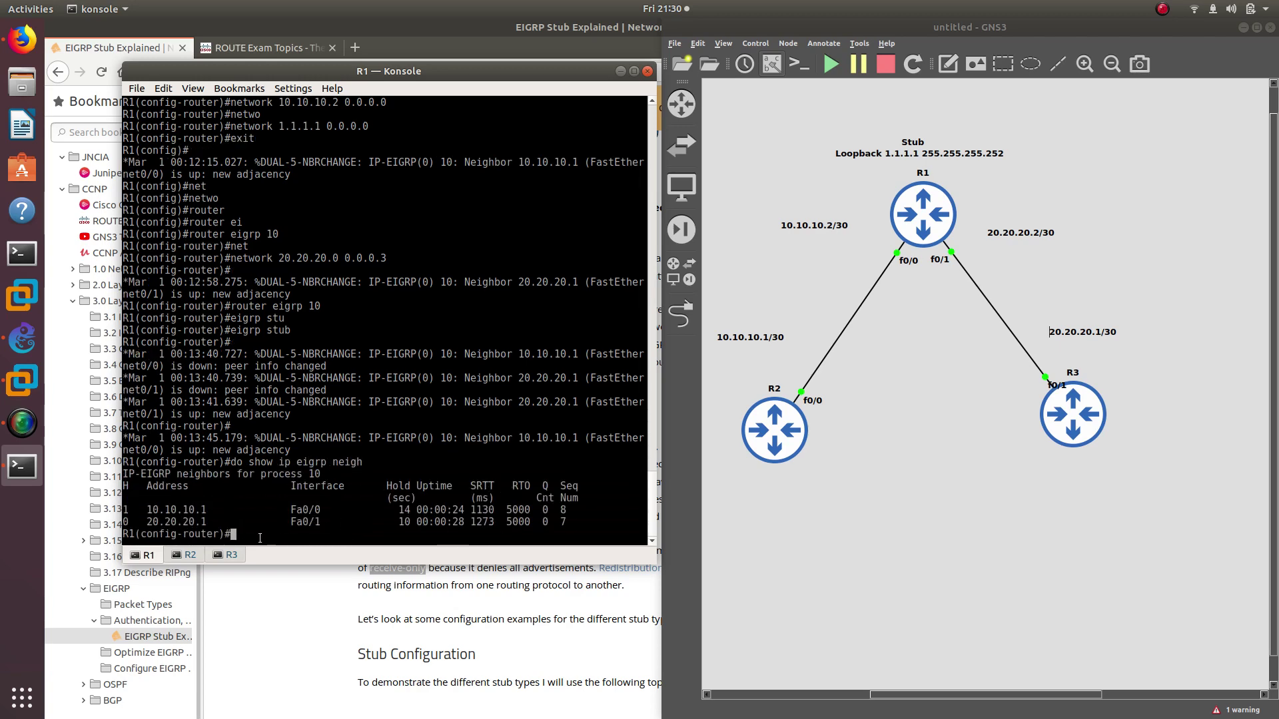
pyautogui.moveTo(219, 522); pyautogui.dragTo(129, 498)
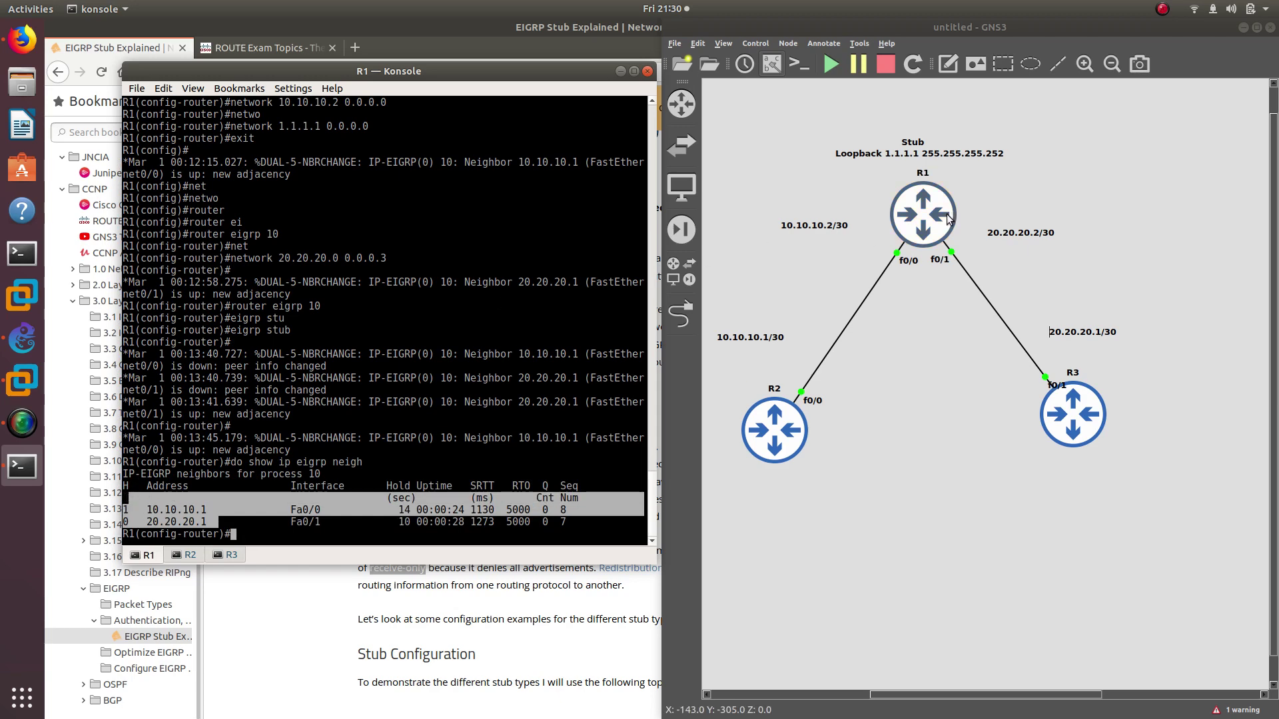
pyautogui.click(384, 537)
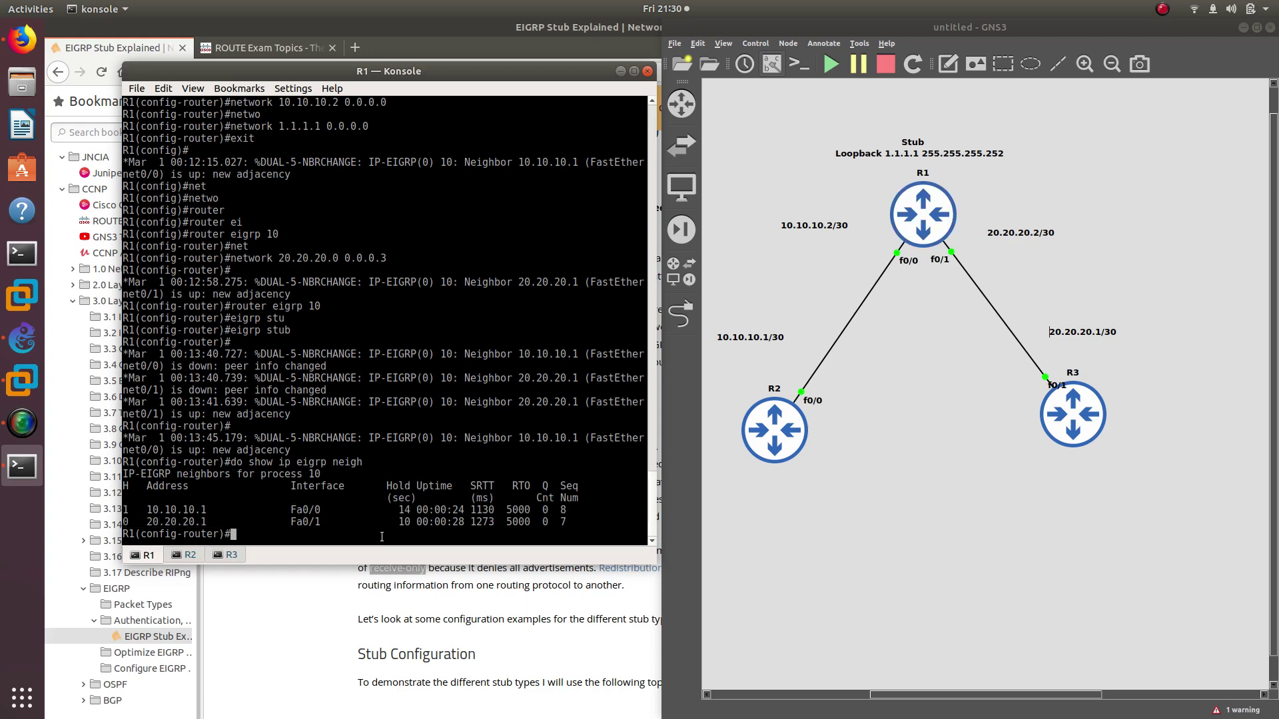
# Step: Exit router configuration on R1 and end configuration mode to return to the privileged EXEC prompt
pyautogui.write('exit')
pyautogui.press('Return')
pyautogui.press('Return')
pyautogui.press('Return')
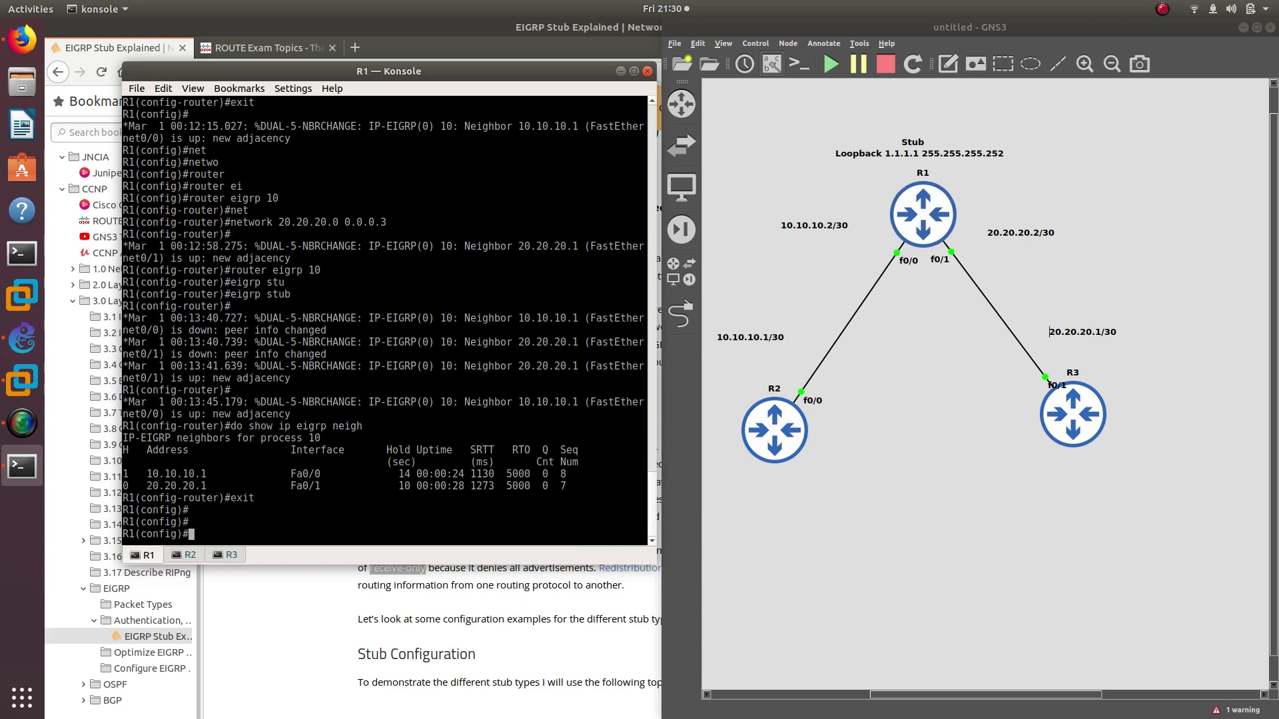
pyautogui.write('end')
pyautogui.press('Return')
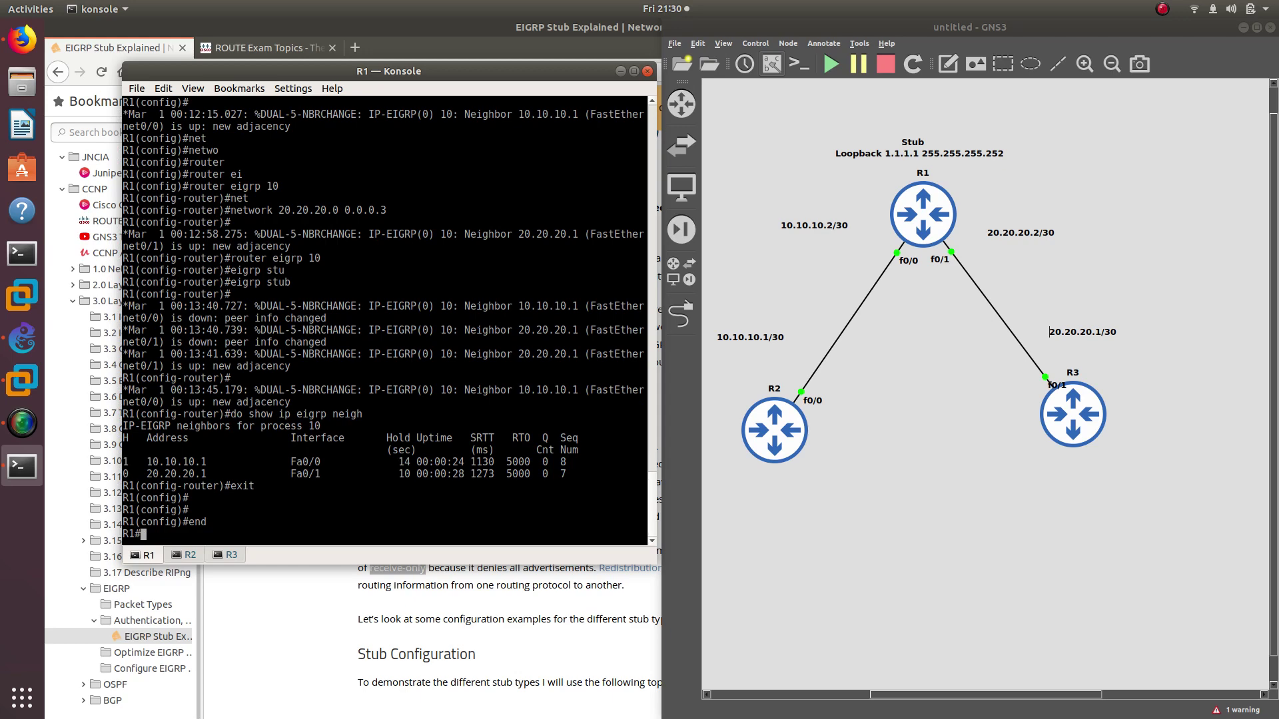
# Step: Turn on query debugging on R1 with debug eigrp packets query
pyautogui.write('de')
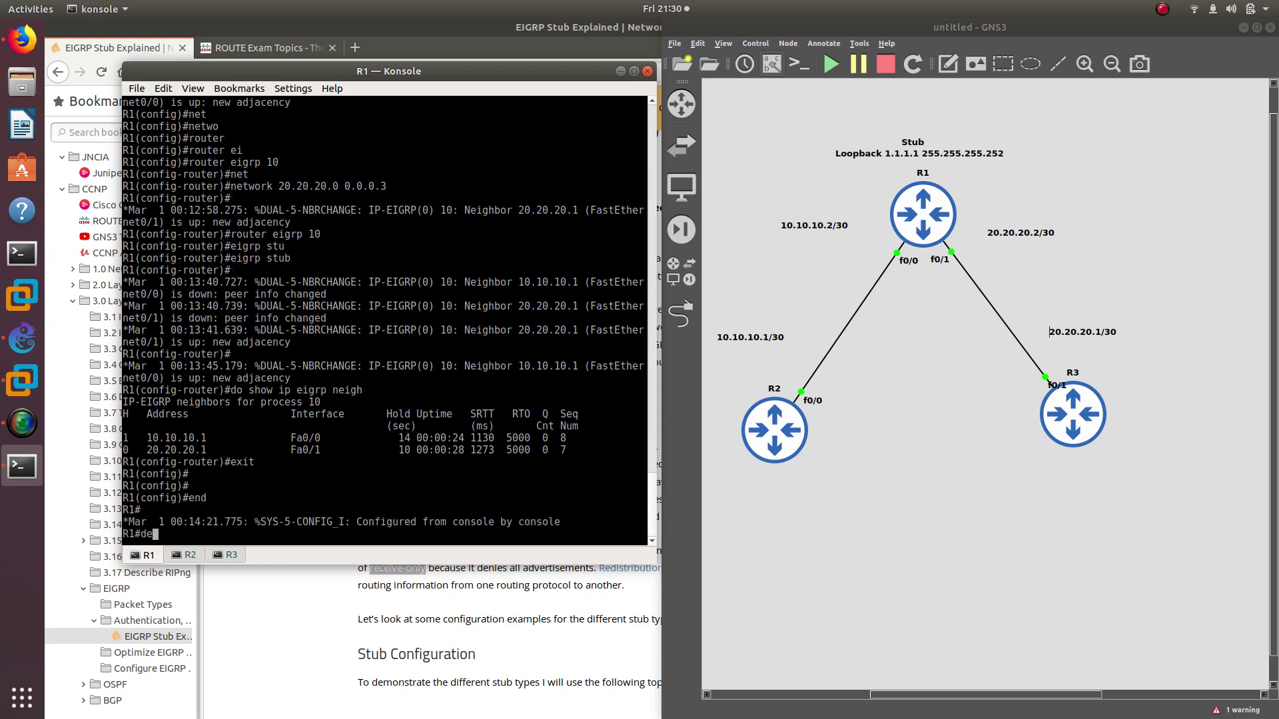
pyautogui.write('bug ei')
pyautogui.press('Tab')
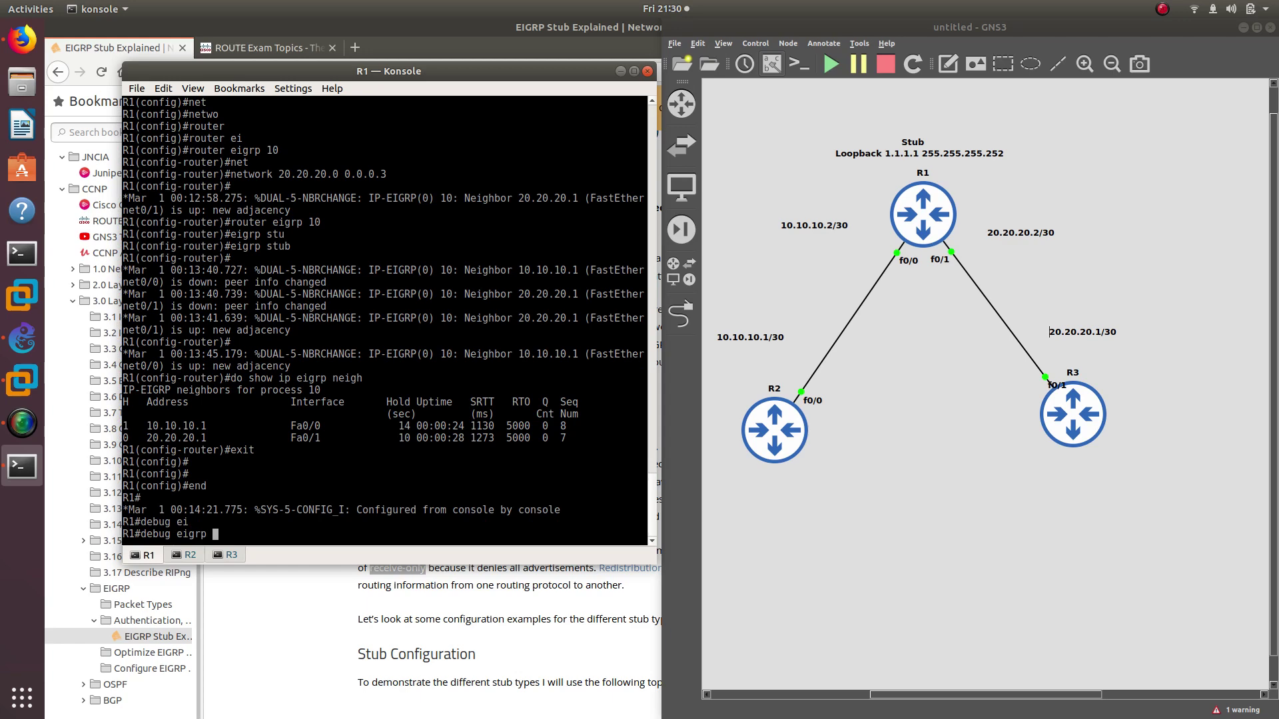
pyautogui.write('pa')
pyautogui.press('Tab')
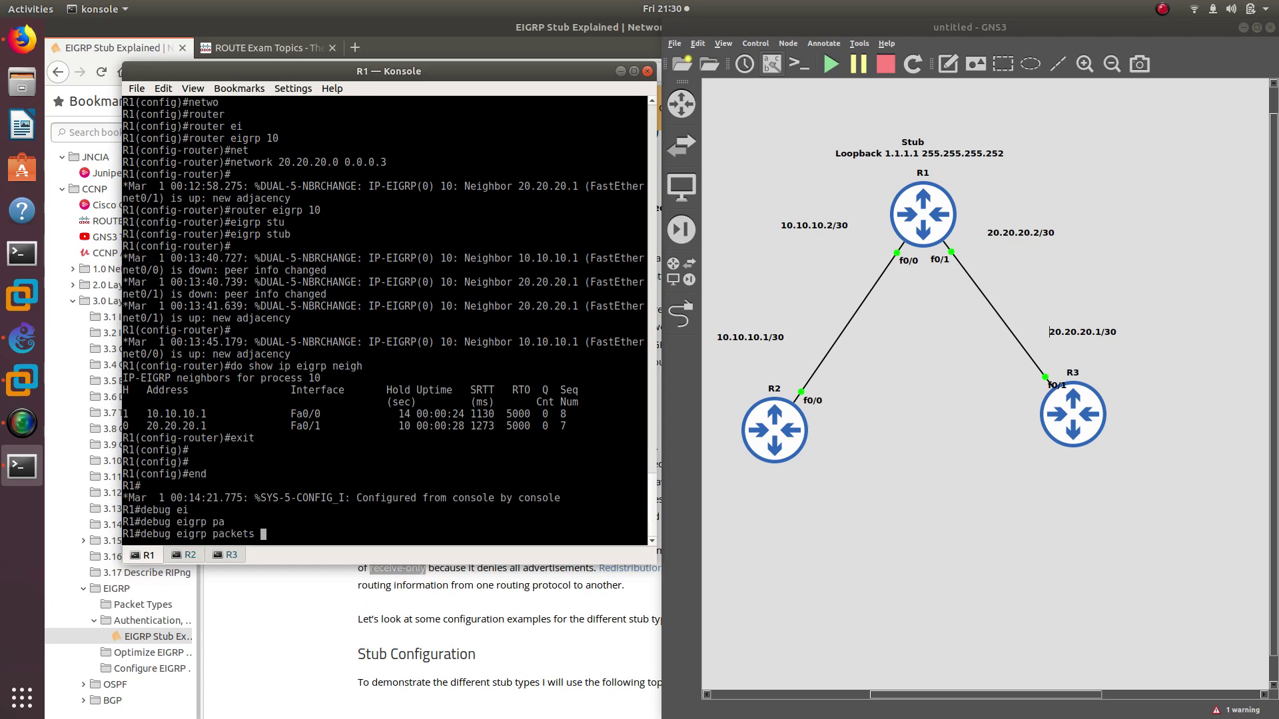
pyautogui.write('qu')
pyautogui.press('Tab')
pyautogui.press('Return')
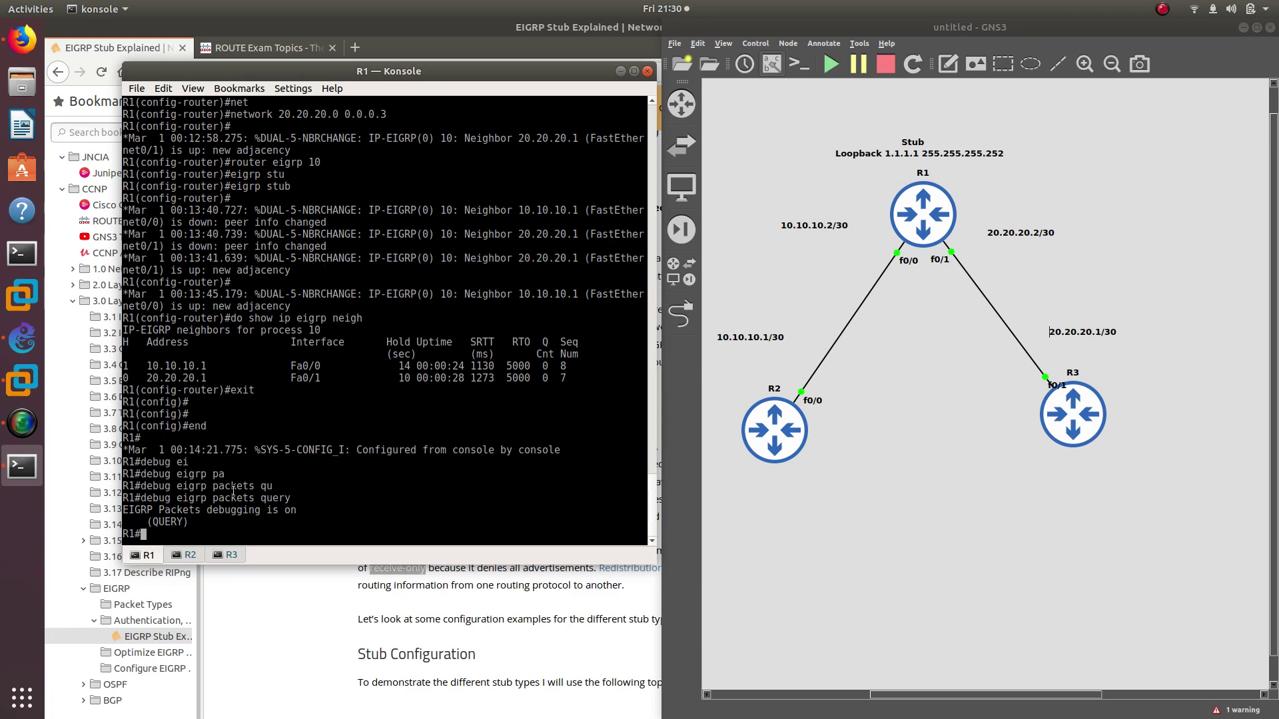
# Step: On R2's console, end configuration mode and turn on debug eigrp packets query
pyautogui.click(189, 555)
pyautogui.write('end')
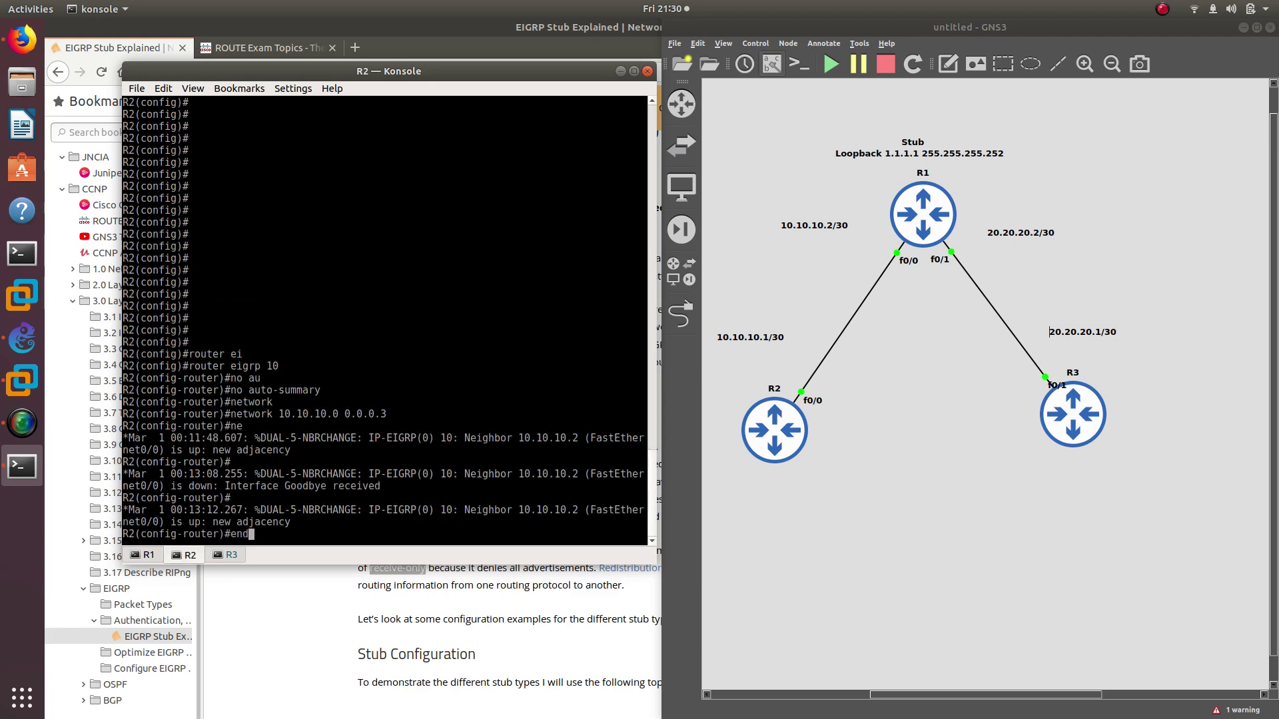
pyautogui.press('Return')
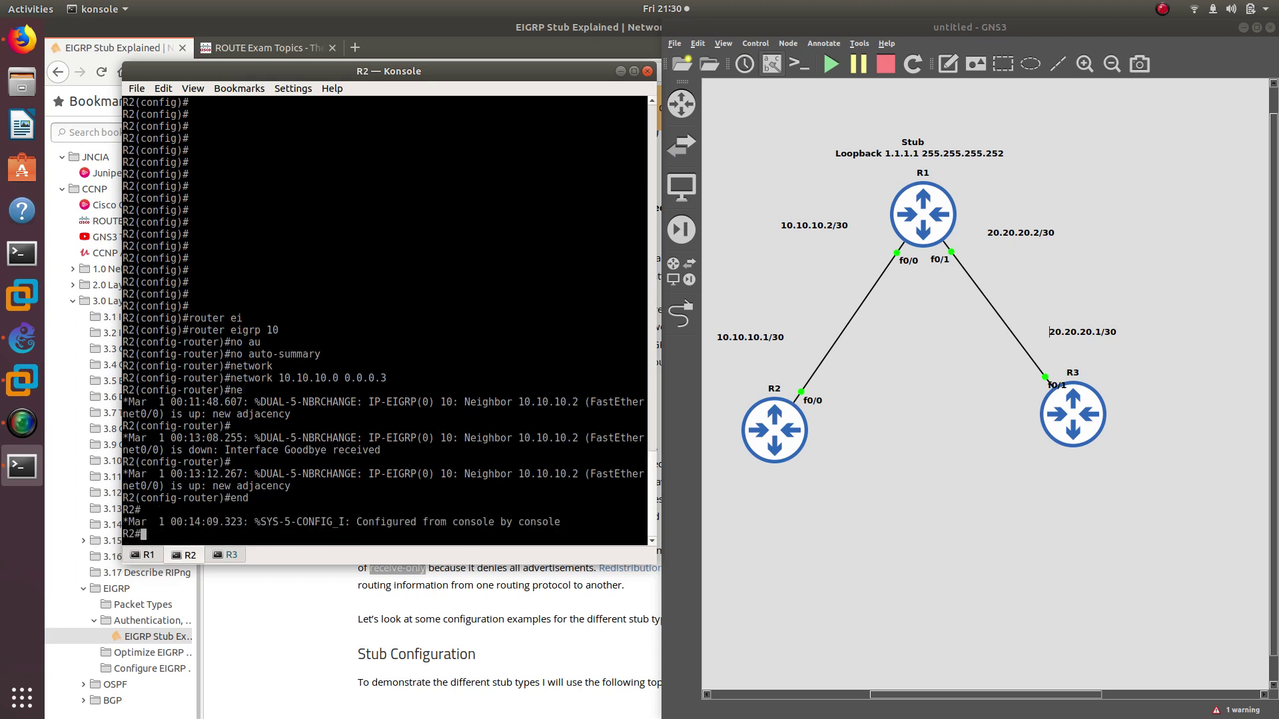
pyautogui.write('debug eigrp pa')
pyautogui.press('Tab')
pyautogui.write('qu')
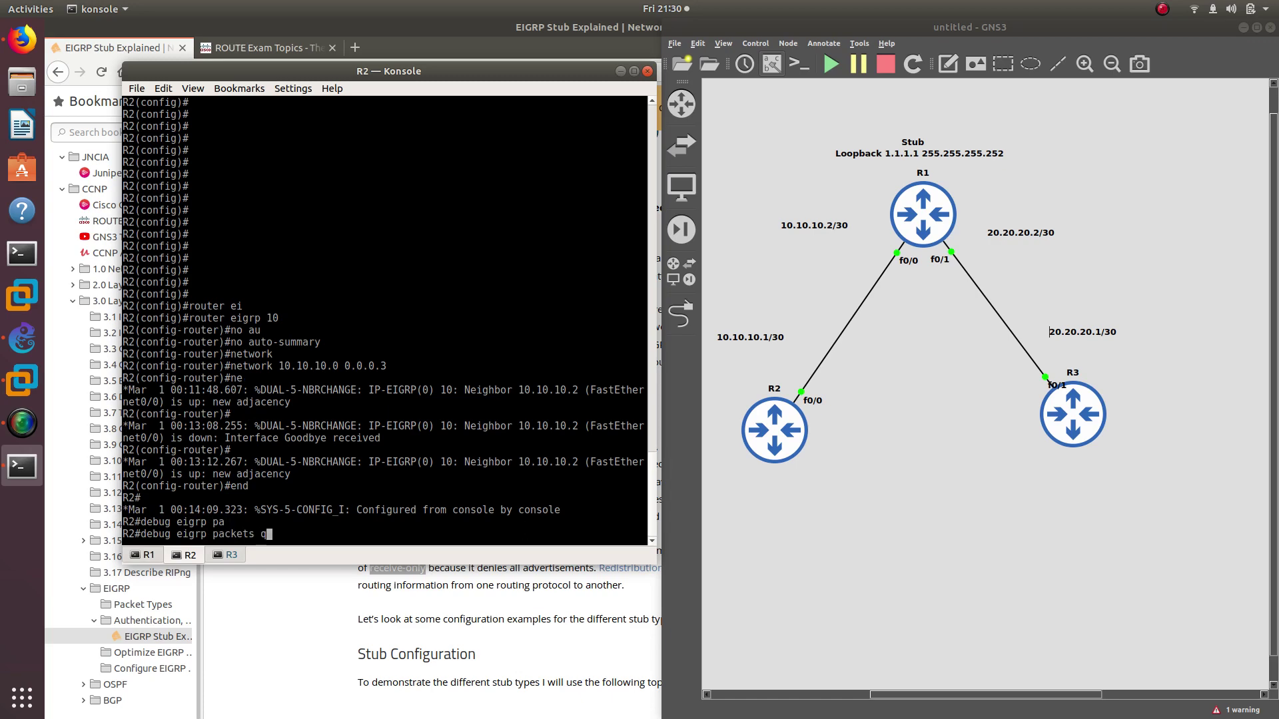
pyautogui.press('Tab')
pyautogui.press('Return')
pyautogui.press('Return')
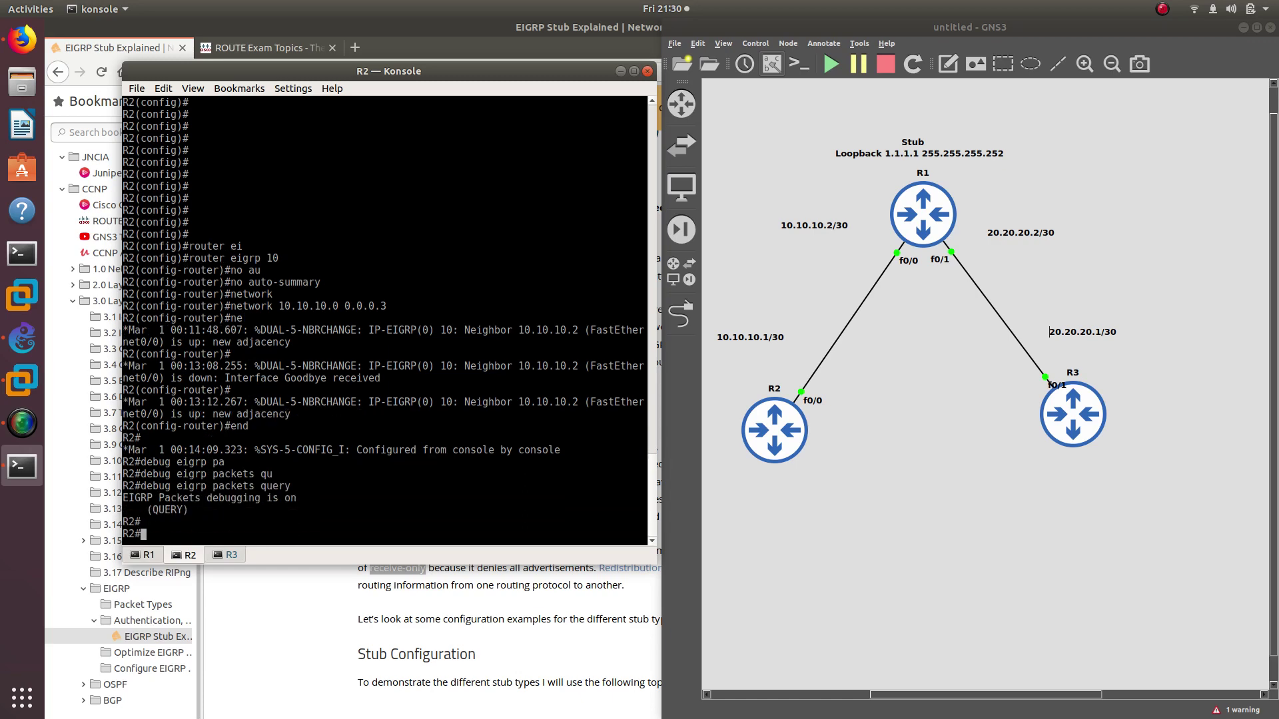
# Step: On R1, enter global configuration and shut down interface loopback 0
pyautogui.click(148, 557)
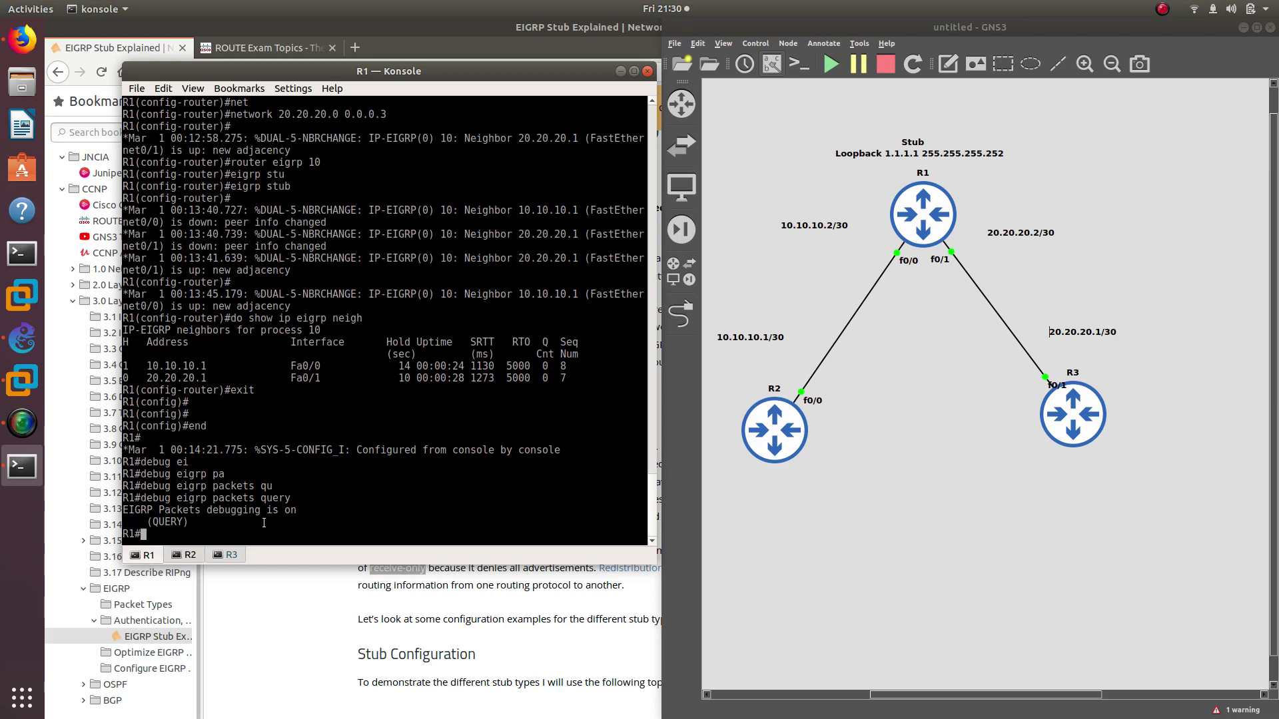
pyautogui.write('config t')
pyautogui.press('Return')
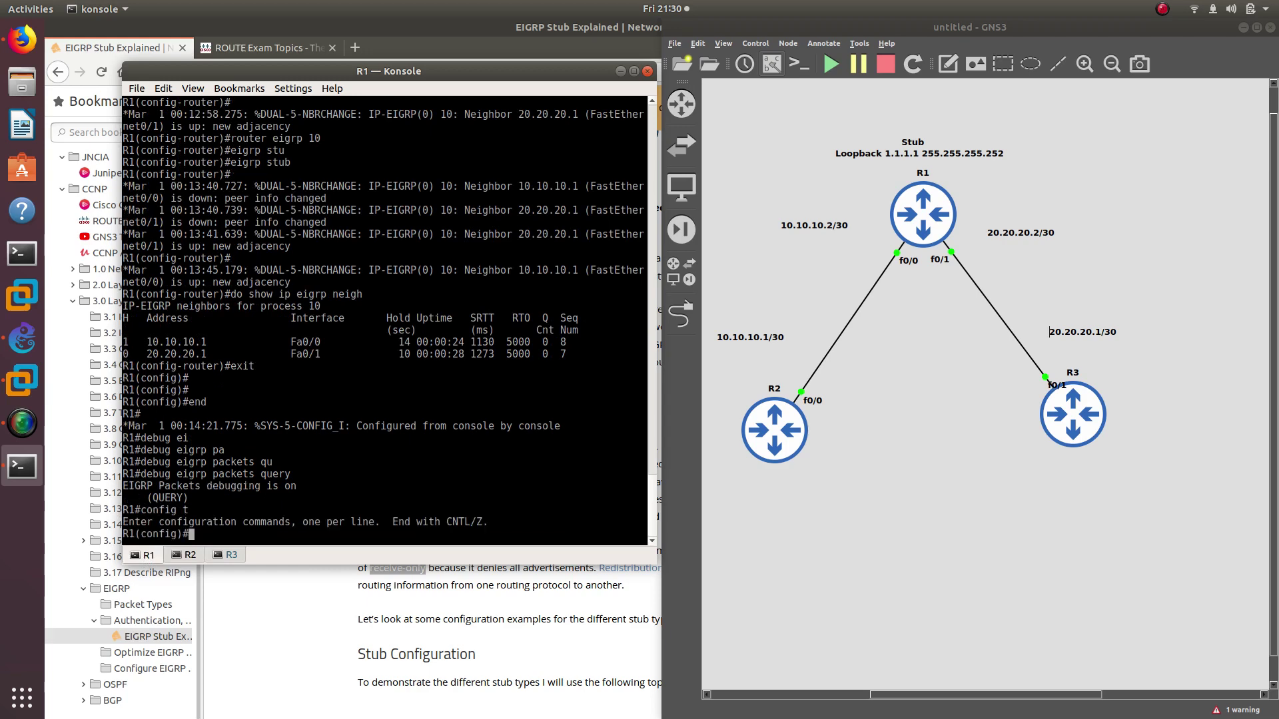
pyautogui.write('int  loo')
pyautogui.press('BackSpace')
pyautogui.press('BackSpace')
pyautogui.press('BackSpace')
pyautogui.press('BackSpace')
pyautogui.write('loo')
pyautogui.press('Tab')
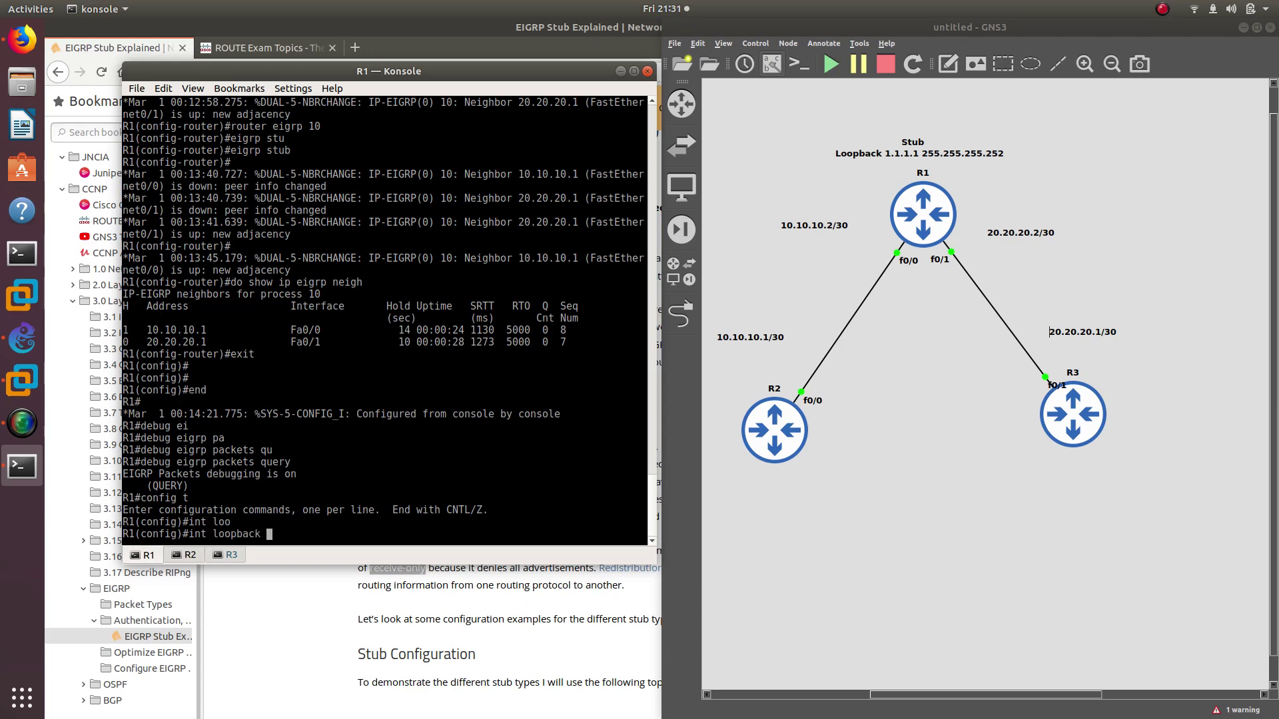
pyautogui.write('0')
pyautogui.press('Return')
pyautogui.write('shu')
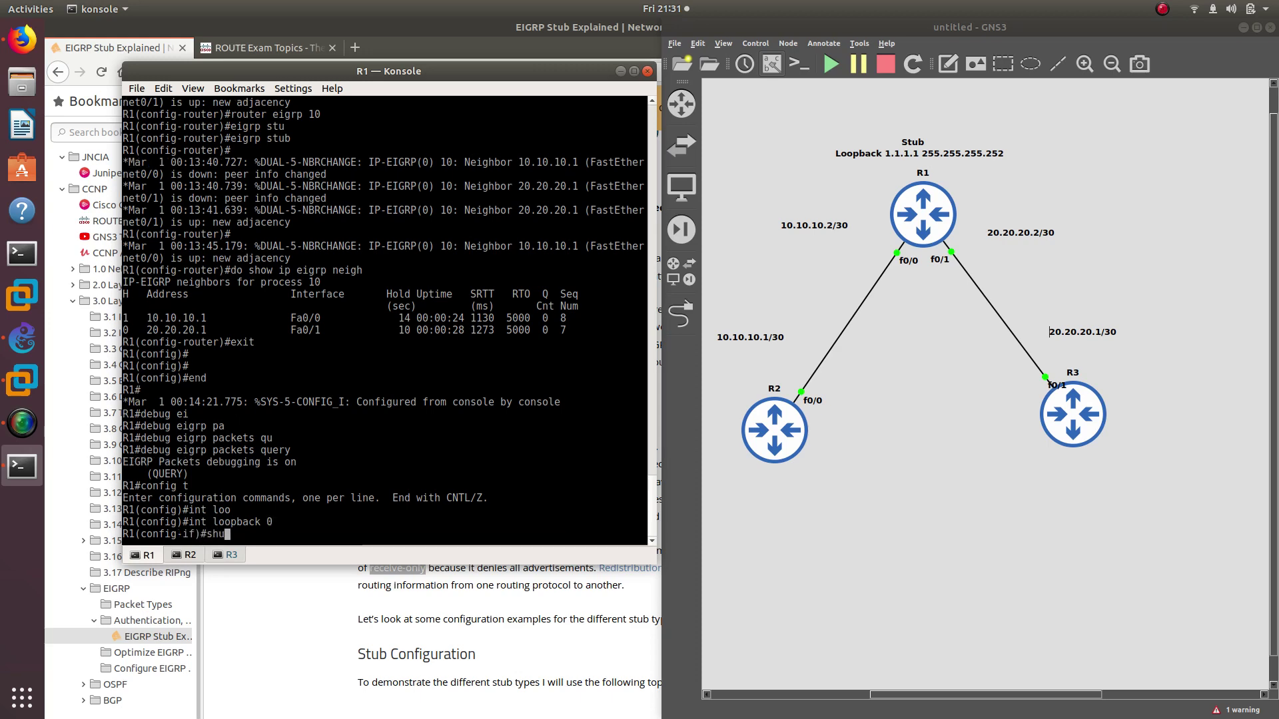
pyautogui.press('Tab')
pyautogui.press('Return')
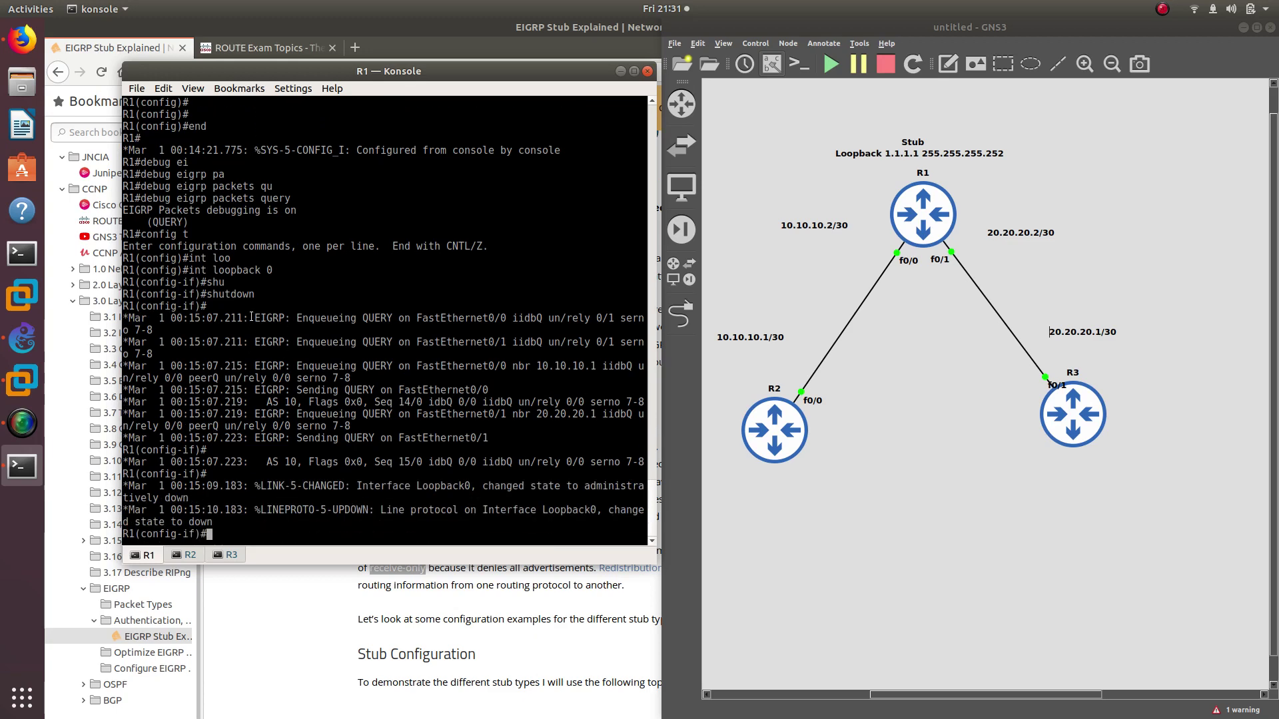
# Step: Examine the EIGRP query debug output on R1 and R2, highlighting the enqueueing and received QUERY messages
pyautogui.moveTo(305, 322); pyautogui.dragTo(416, 320)
pyautogui.moveTo(296, 341); pyautogui.dragTo(386, 343)
pyautogui.moveTo(298, 367); pyautogui.dragTo(395, 366)
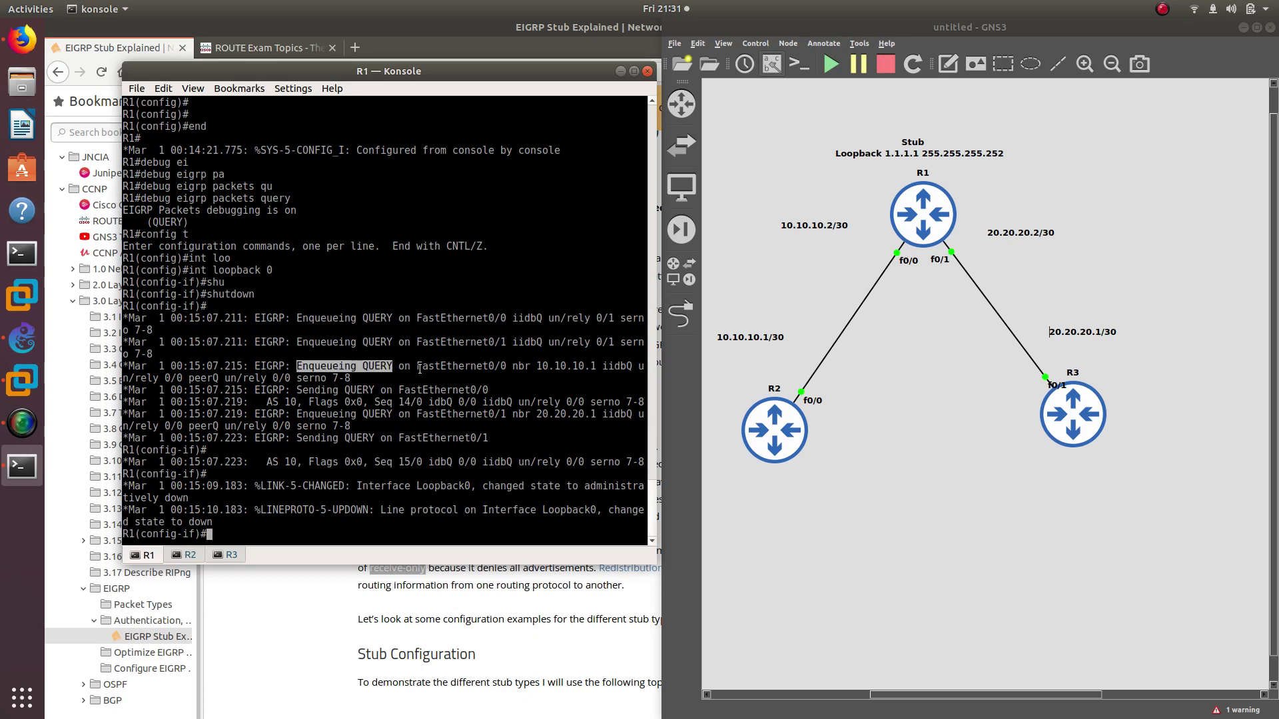
pyautogui.click(188, 556)
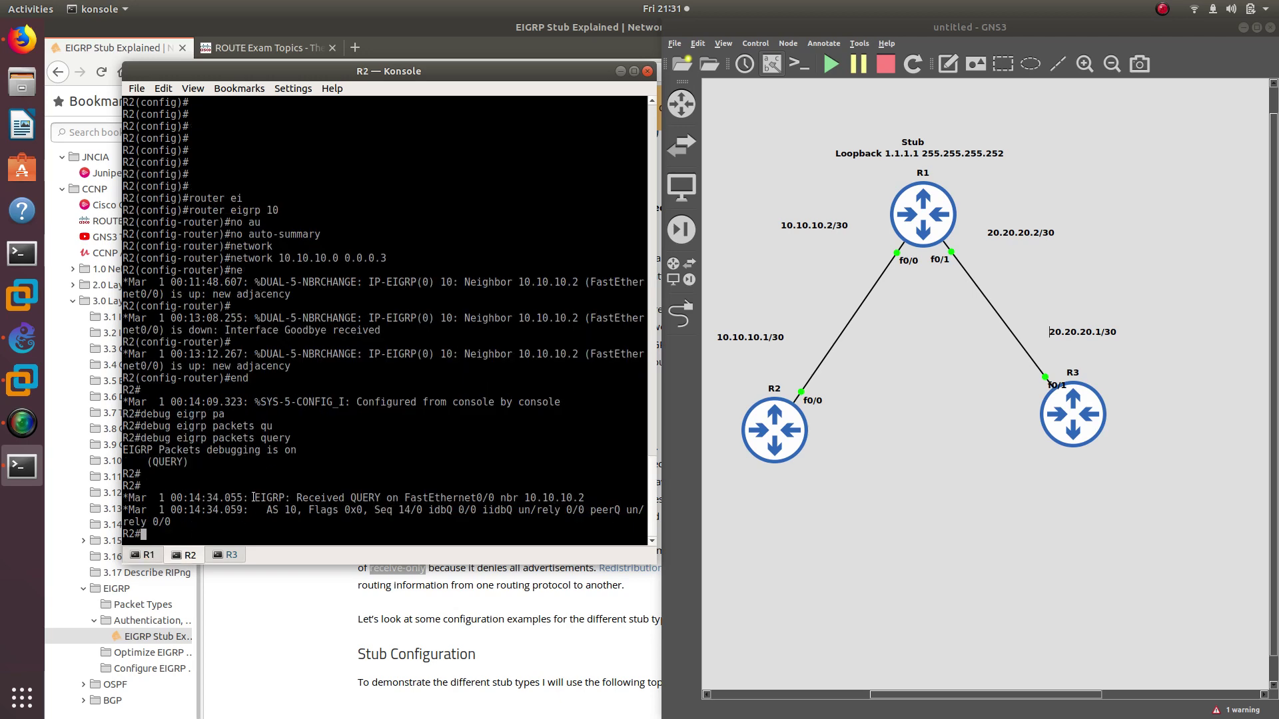
pyautogui.moveTo(254, 499); pyautogui.dragTo(511, 499)
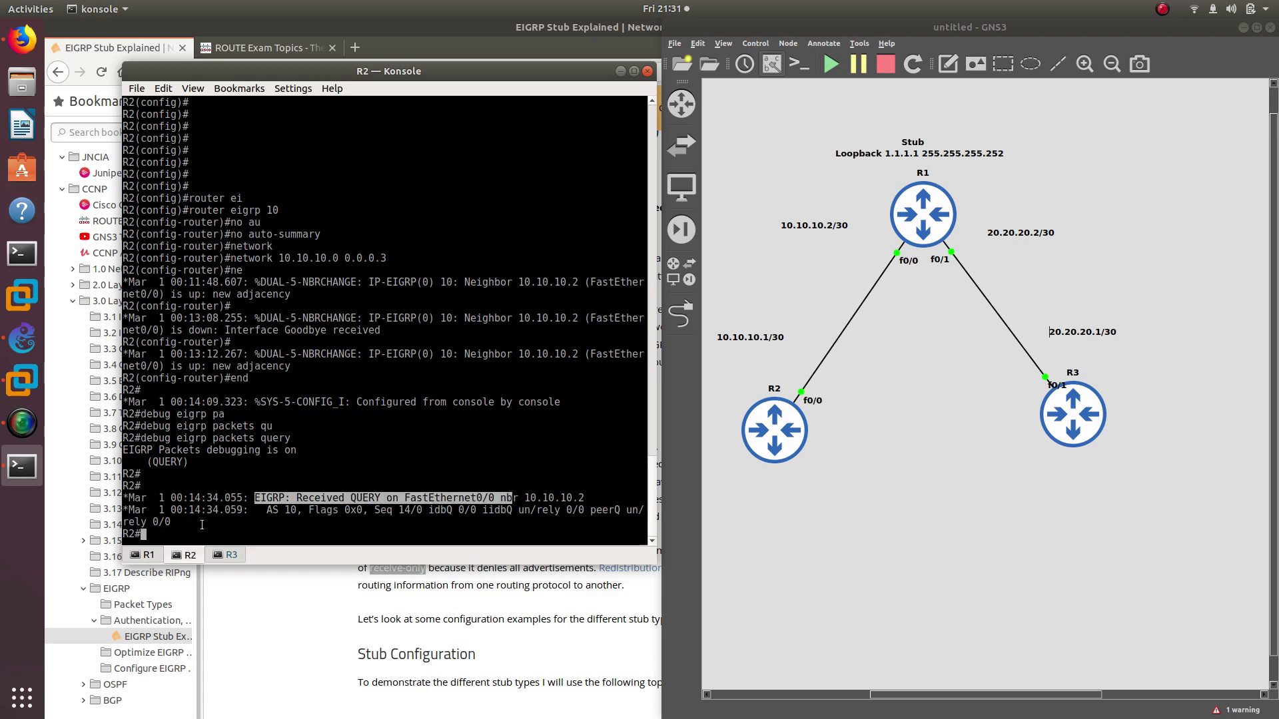
# Step: Bring R1's loopback 0 interface back up with no shutdown
pyautogui.click(148, 556)
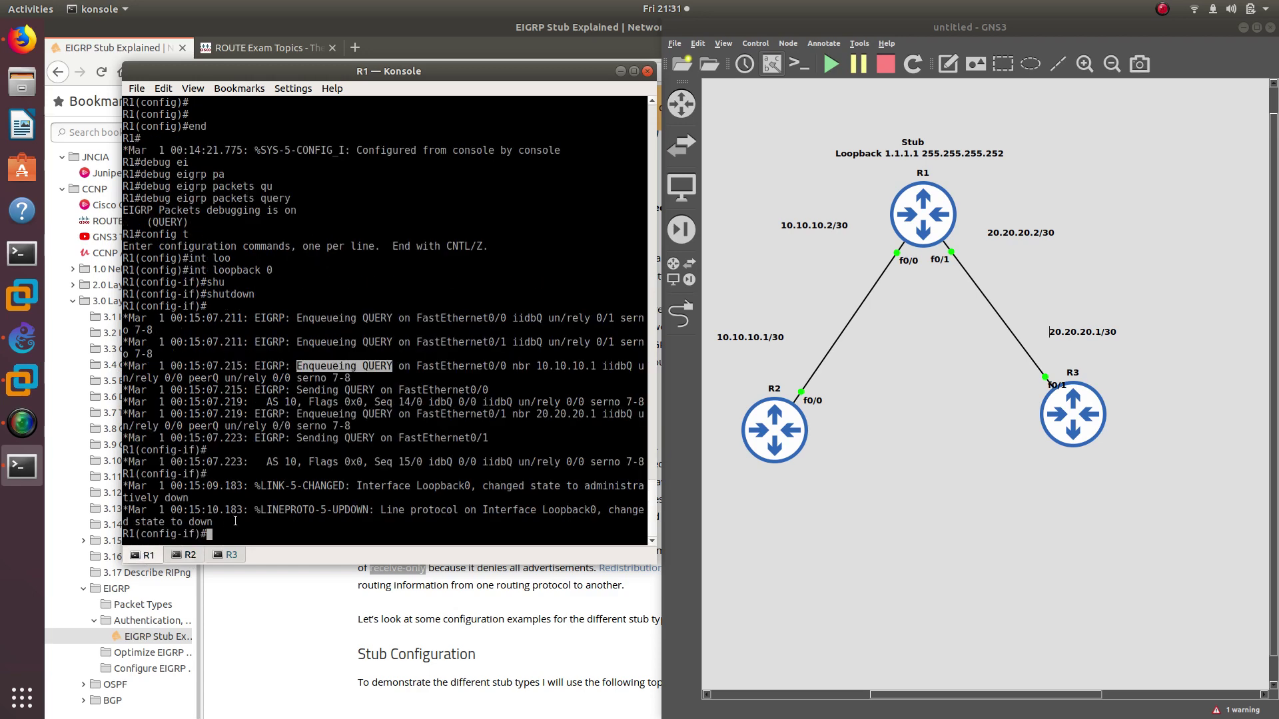
pyautogui.write('no shu')
pyautogui.press('Tab')
pyautogui.press('Return')
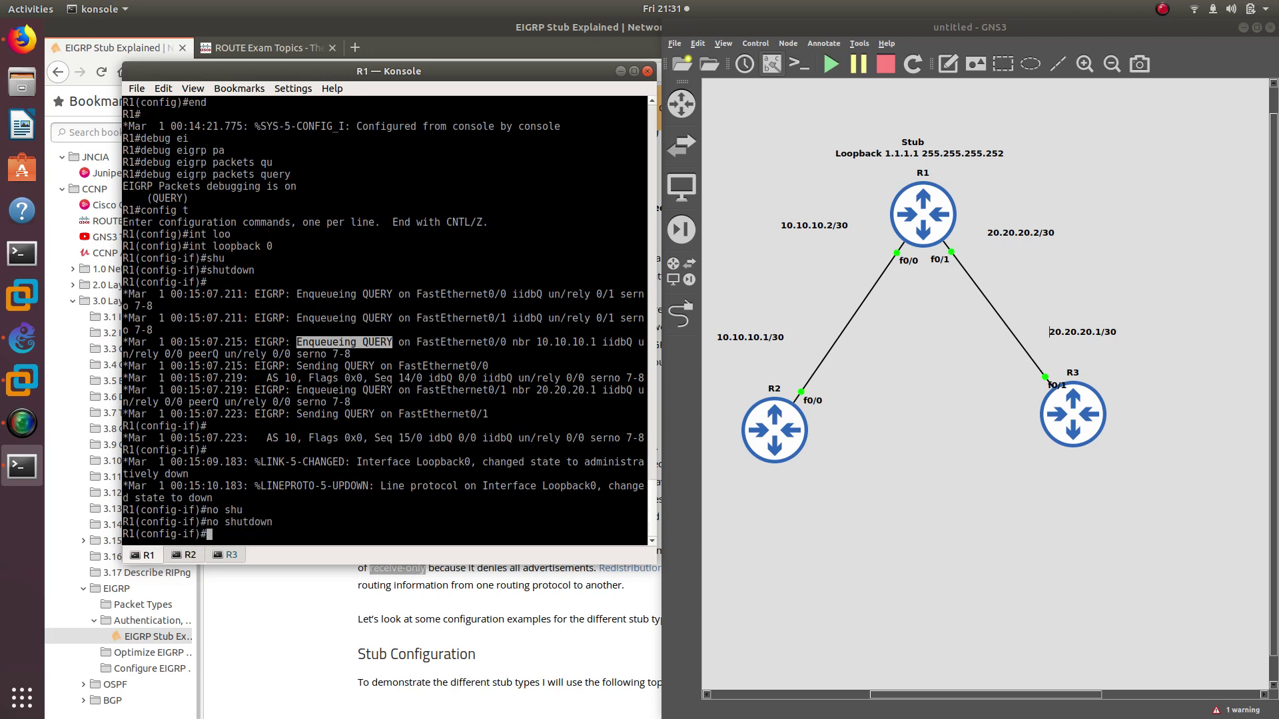
# Step: Compare the R1 and R2 consoles for query debug messages after re-enabling the loopback
pyautogui.click(189, 557)
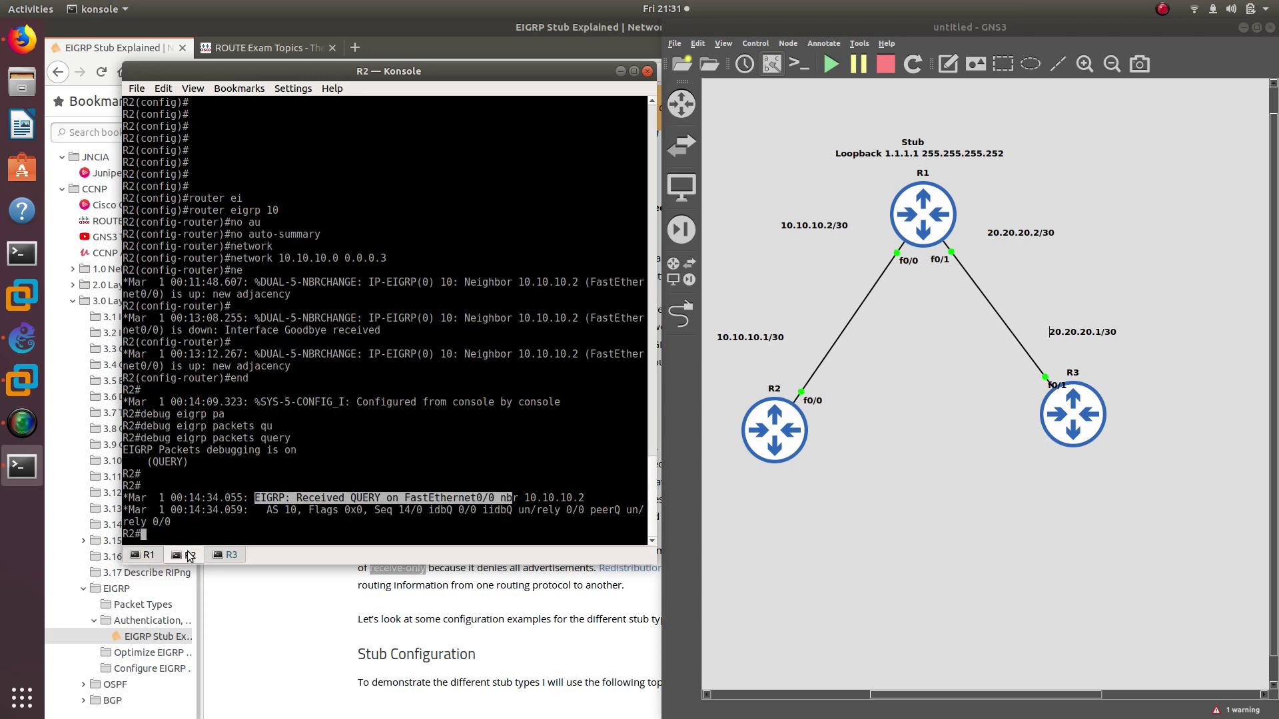
pyautogui.click(147, 557)
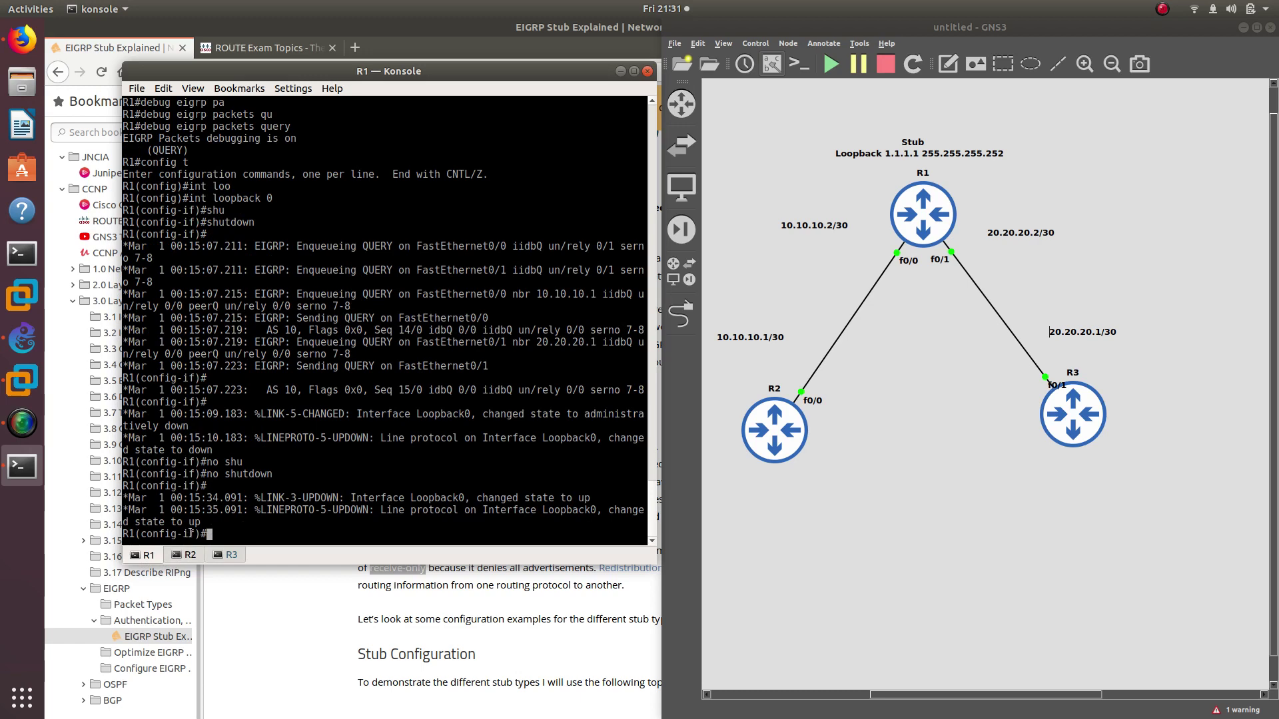
pyautogui.click(187, 555)
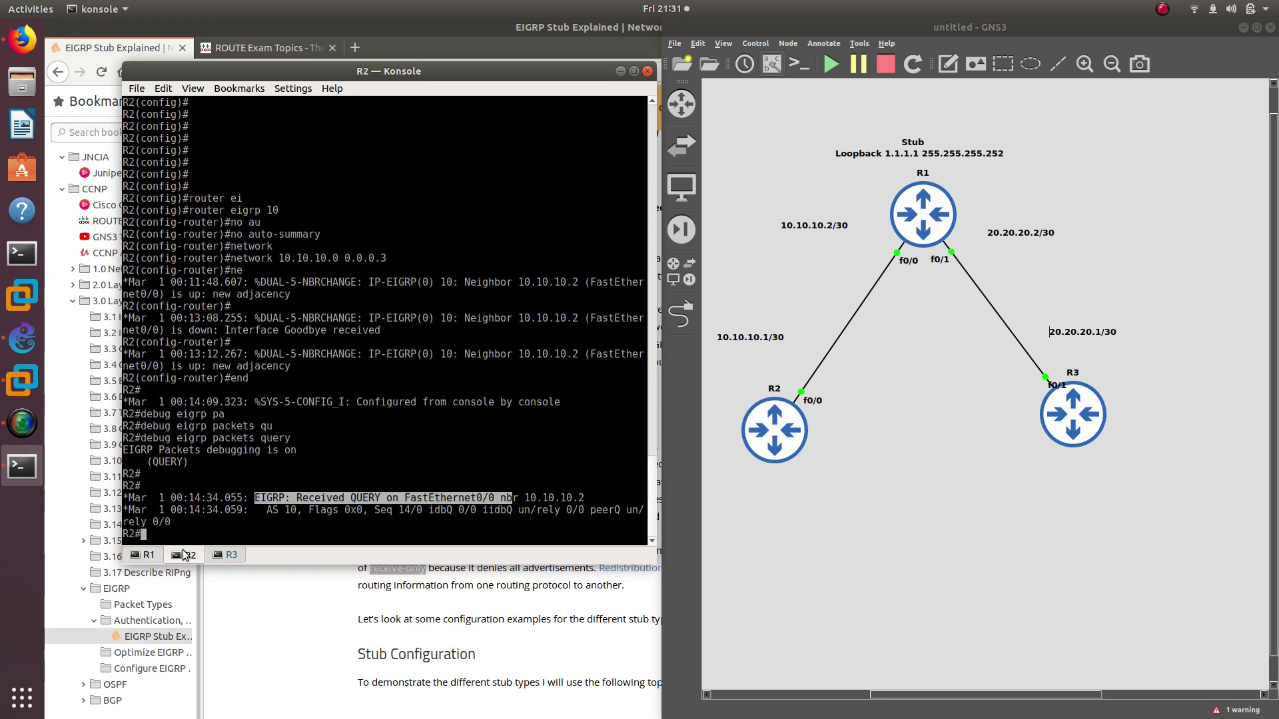
pyautogui.click(143, 558)
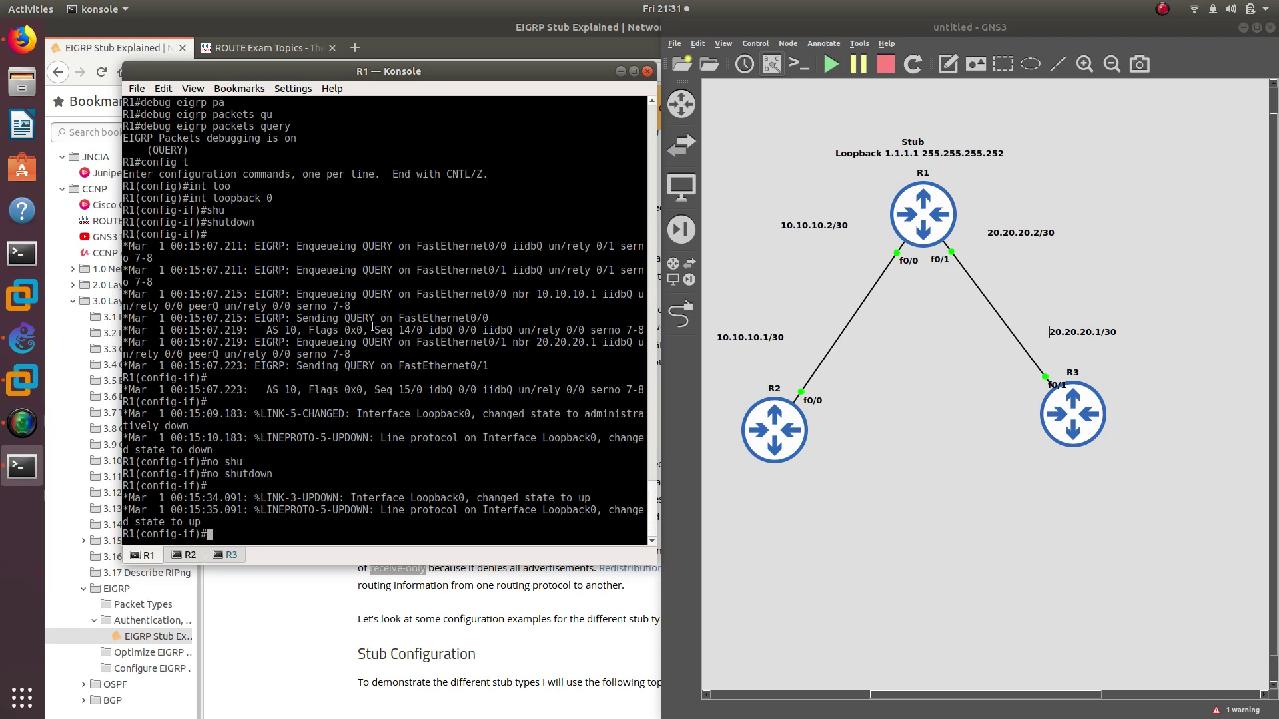
pyautogui.click(188, 557)
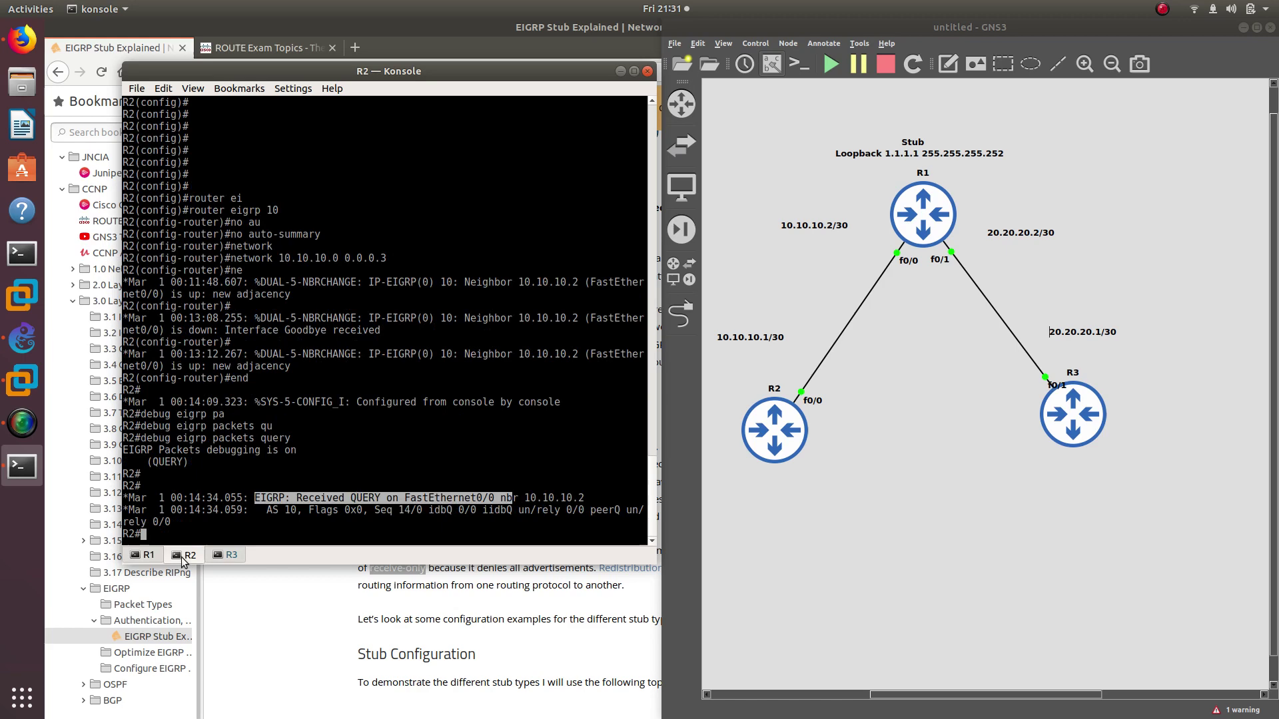
# Step: On R1, remove the stub setting from router eigrp 10 with no eigrp stub and end configuration mode
pyautogui.click(147, 557)
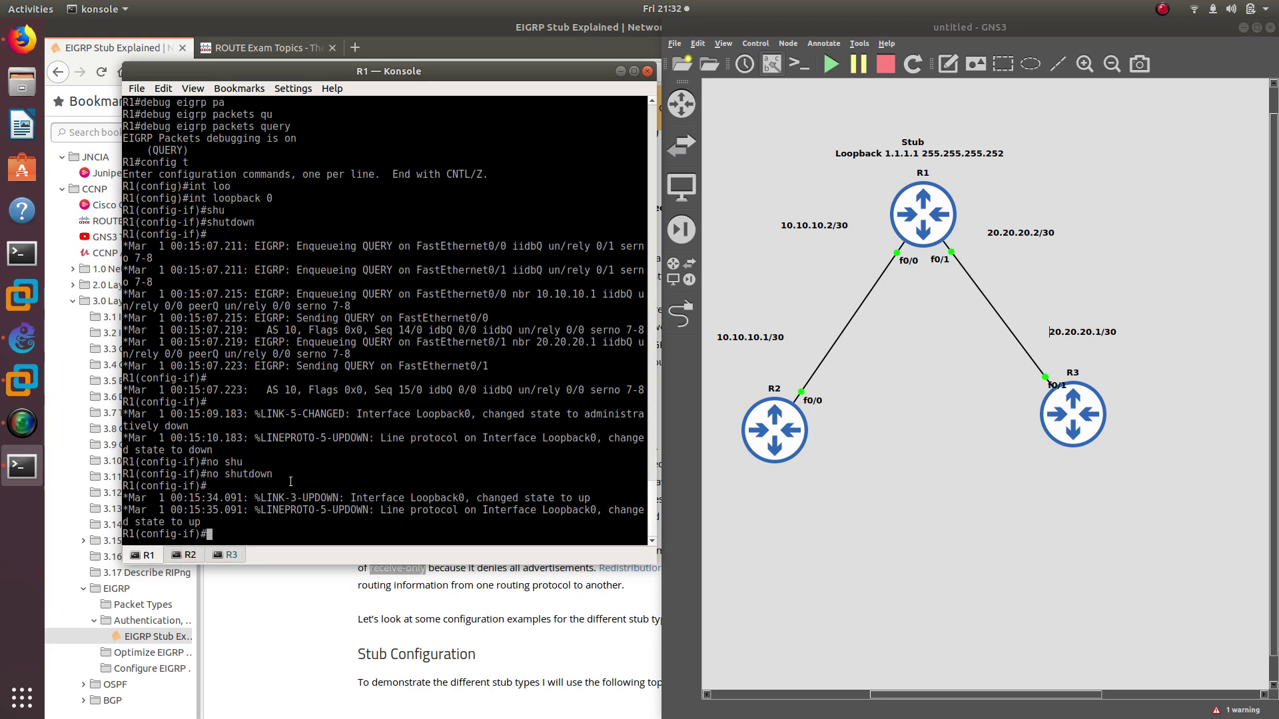
pyautogui.write('router eigrp 10')
pyautogui.press('Return')
pyautogui.write('nfig-router)#n')
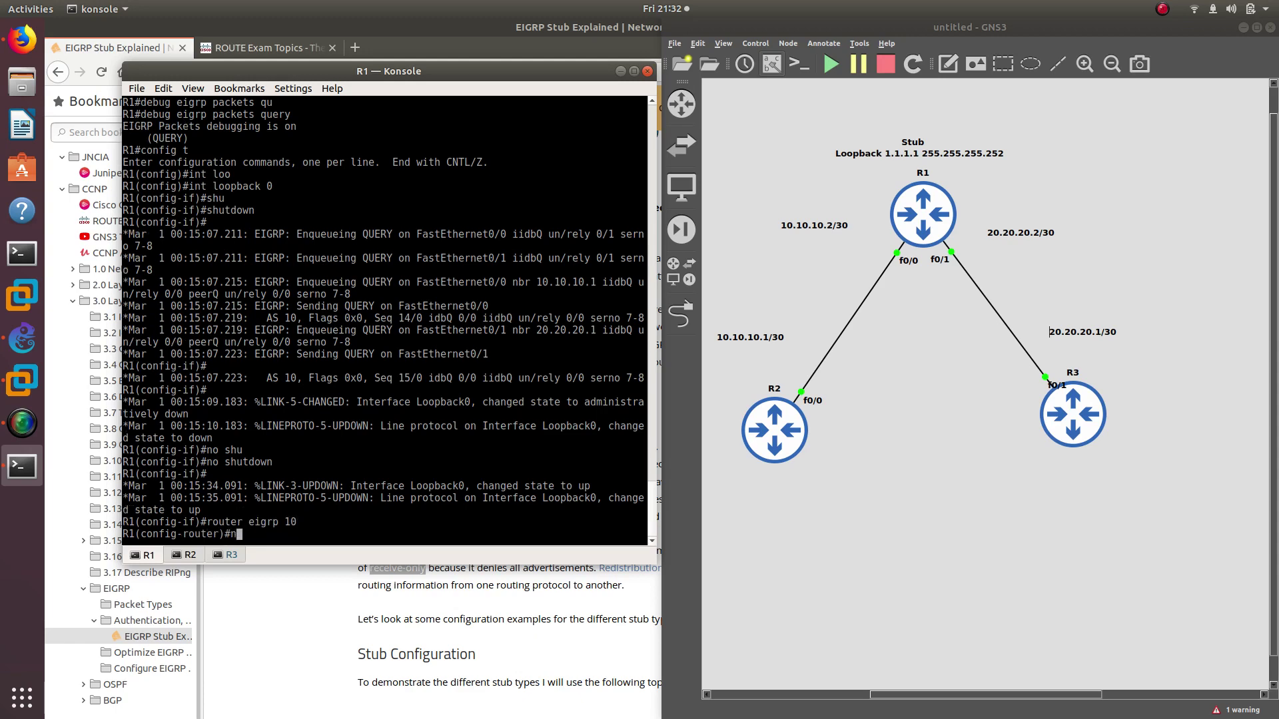
pyautogui.write('o sigrp stub')
pyautogui.press('Return')
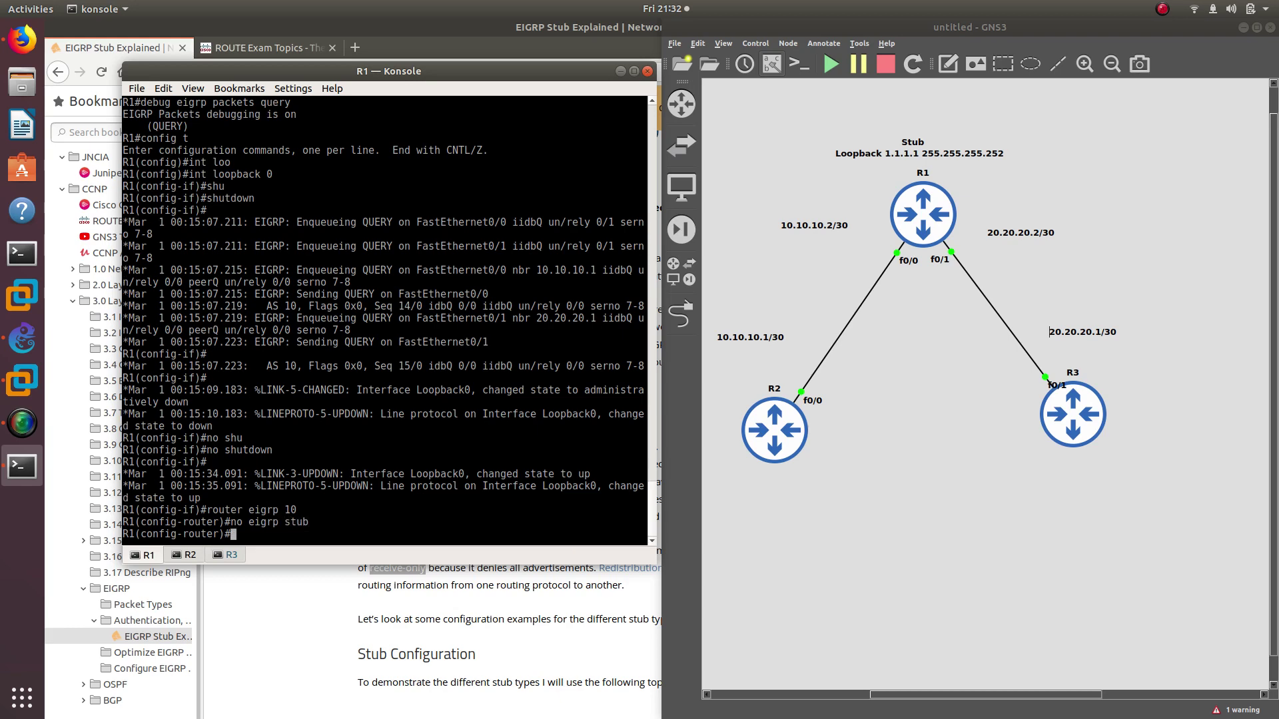
pyautogui.write('end')
pyautogui.press('Return')
# Step: On R1, enter global configuration mode and shut down interface loopback 0
pyautogui.write('conf')
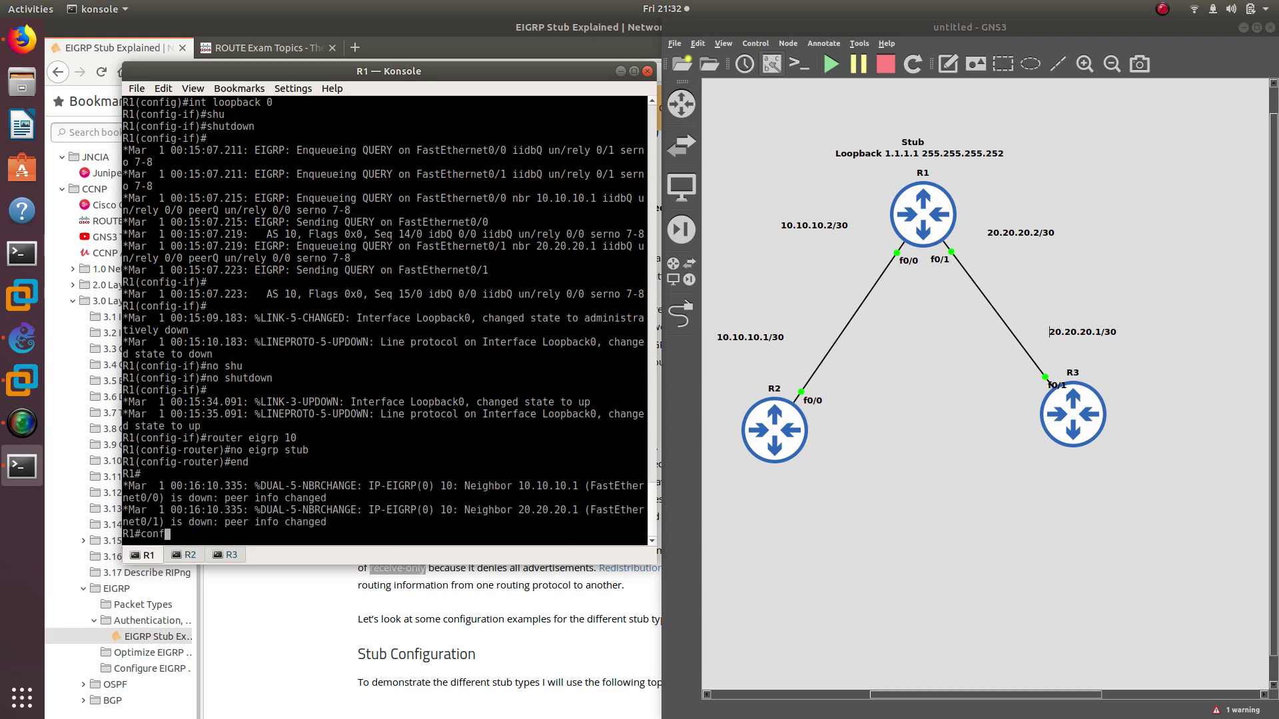
pyautogui.write('ig t')
pyautogui.press('Return')
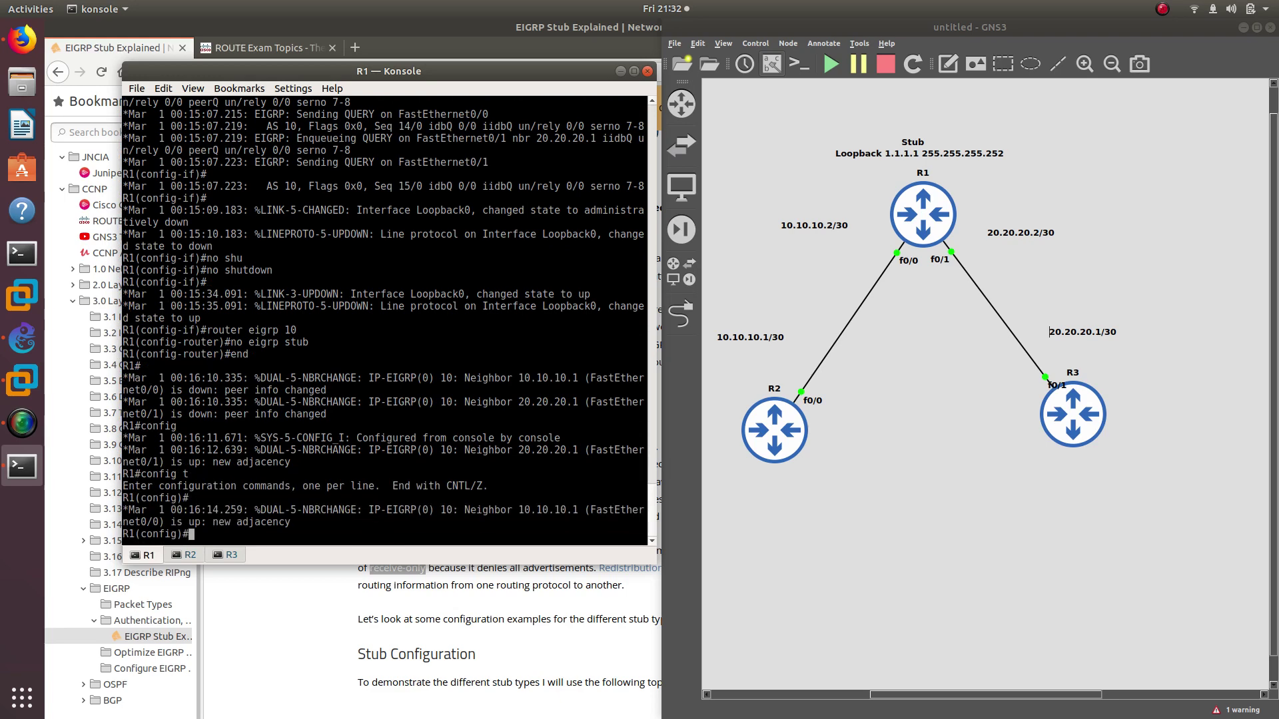
pyautogui.write('int loo')
pyautogui.press('Tab')
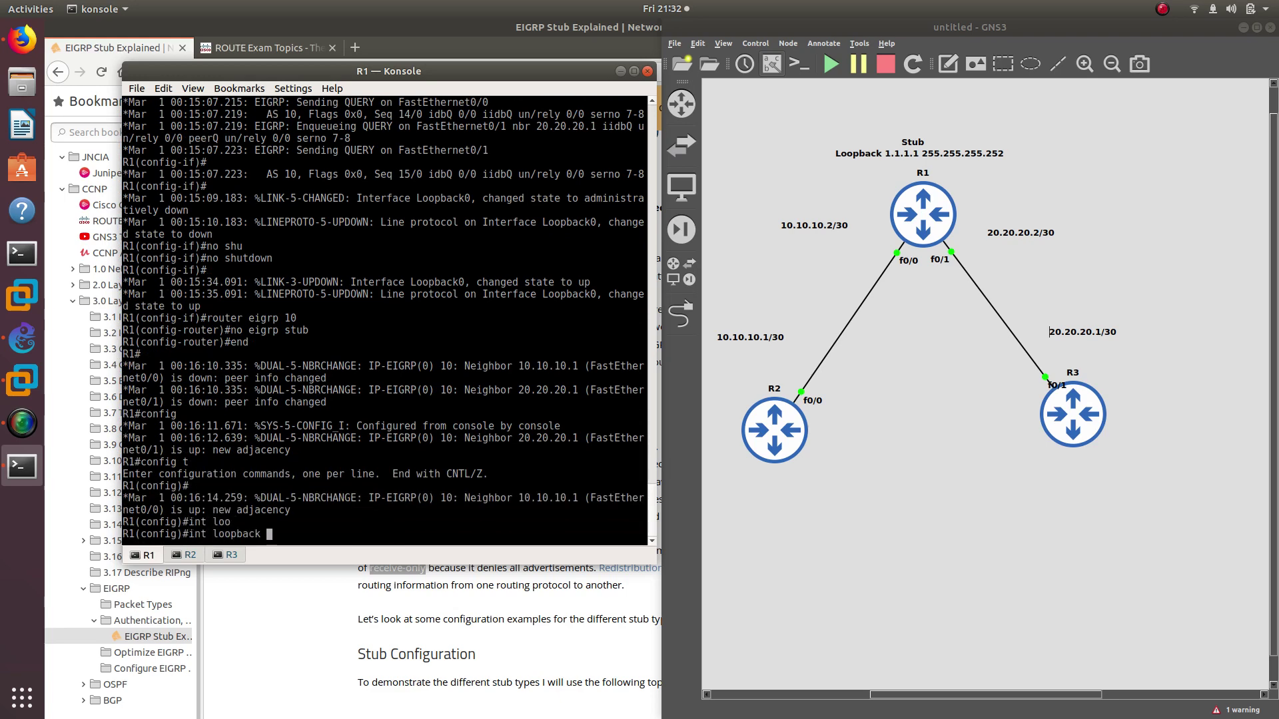
pyautogui.write('0')
pyautogui.press('Return')
pyautogui.write('shu')
pyautogui.press('Tab')
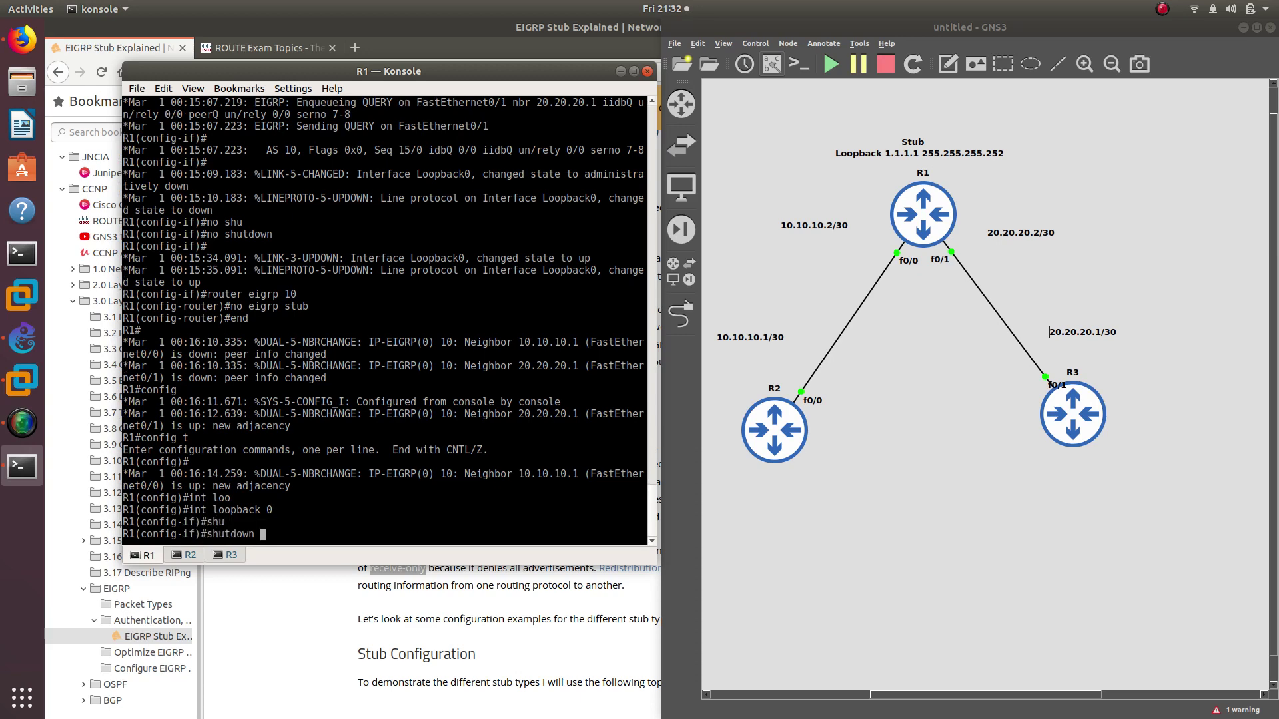
pyautogui.press('Return')
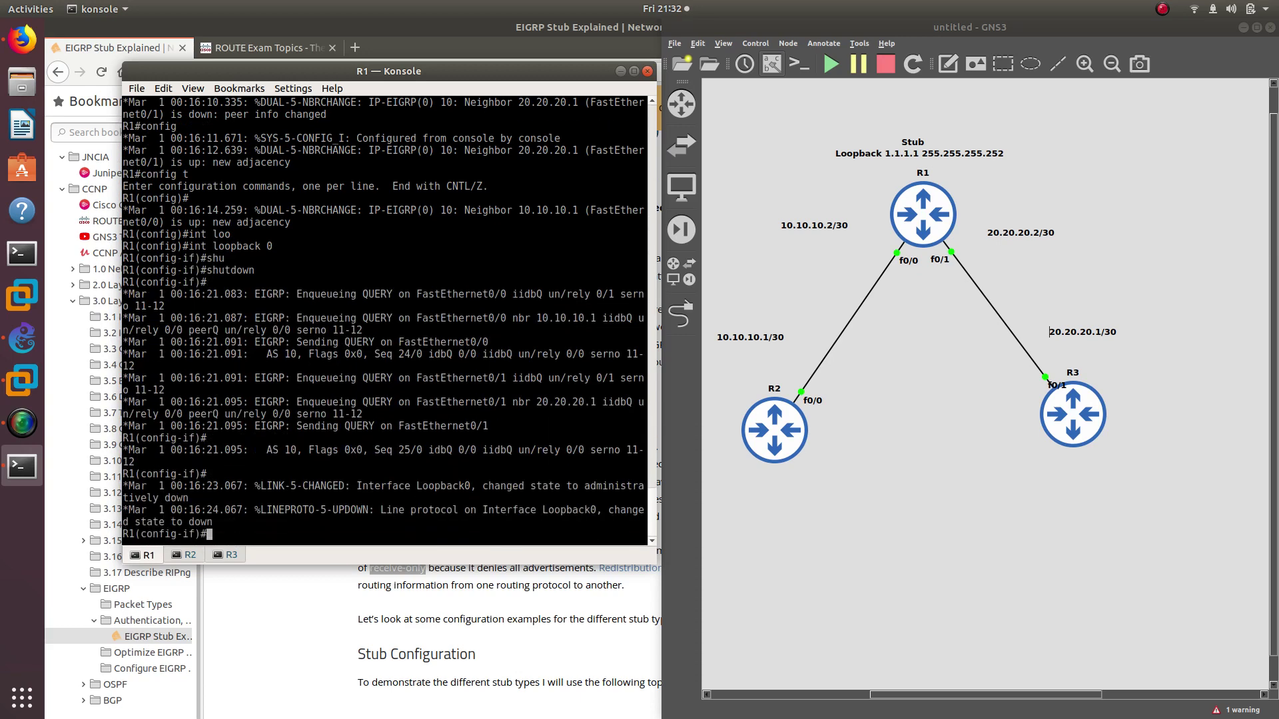
# Step: Bring R1's loopback 0 interface back up with no shutdown
pyautogui.write('no shu')
pyautogui.press('Tab')
pyautogui.press('Return')
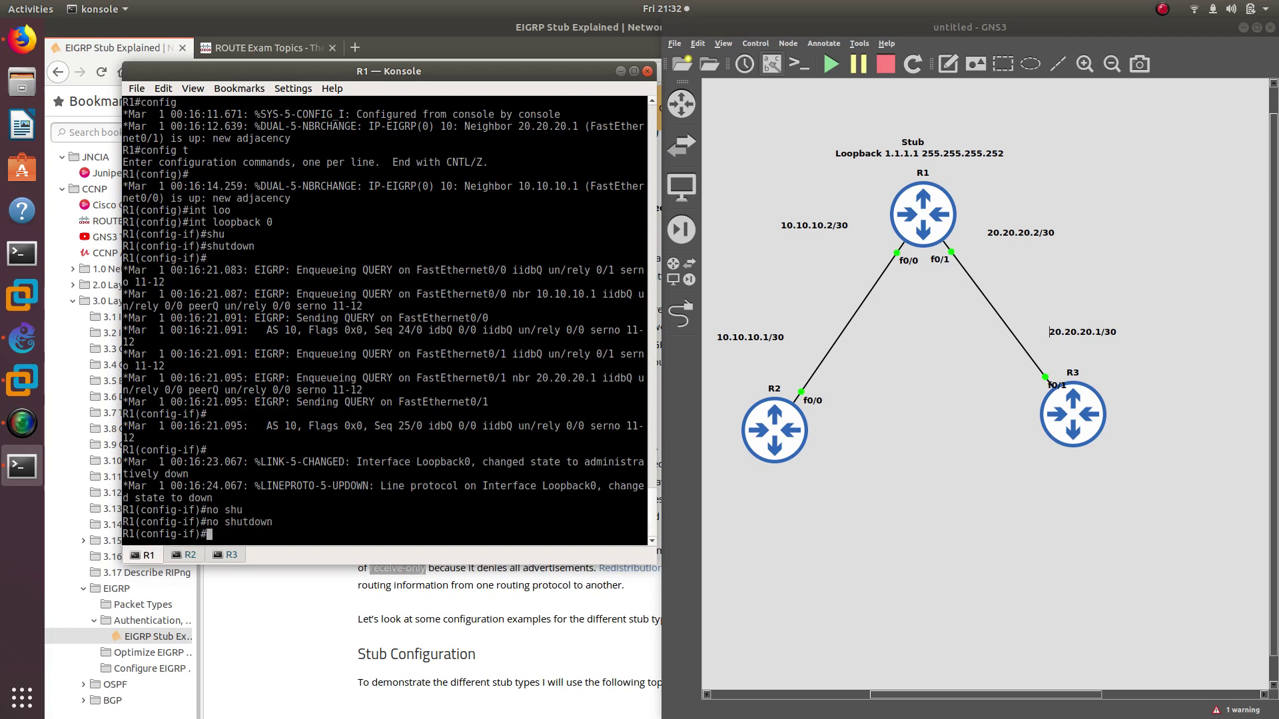
# Step: Compare the R1 and R2 consoles for query debug output and highlight the latest Received QUERY message on R2
pyautogui.click(188, 556)
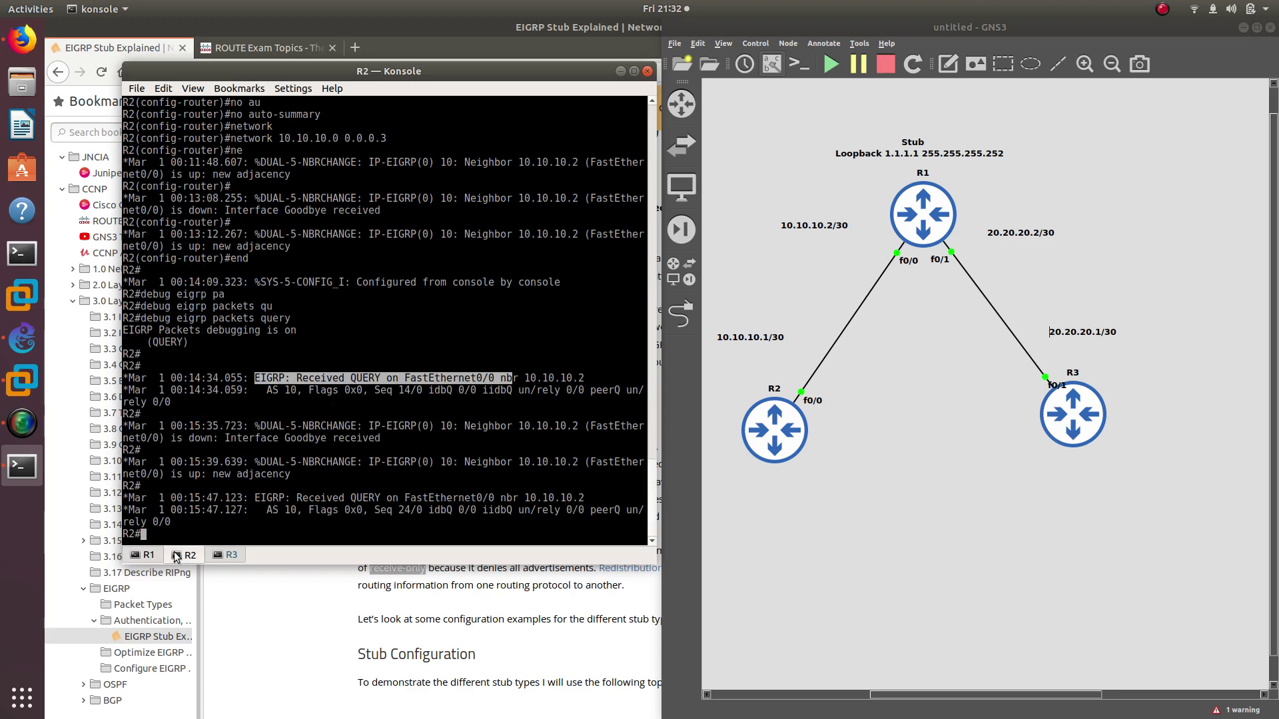
pyautogui.click(140, 558)
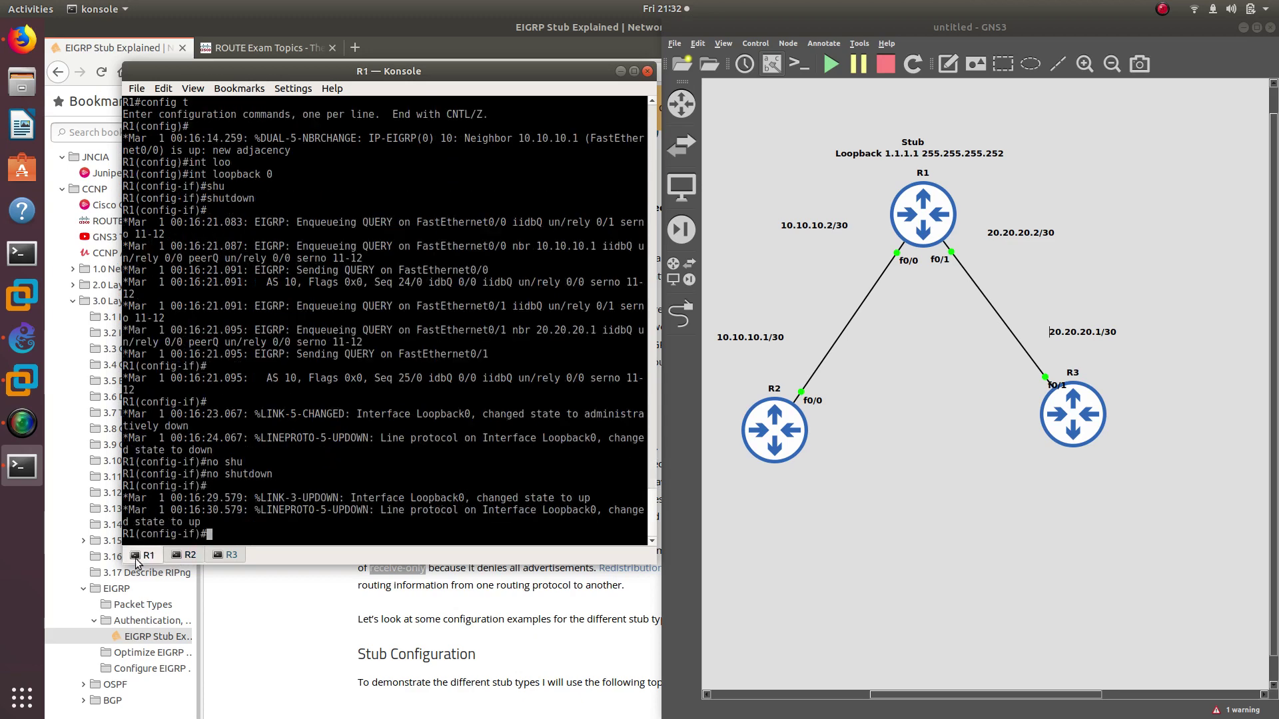
pyautogui.click(179, 555)
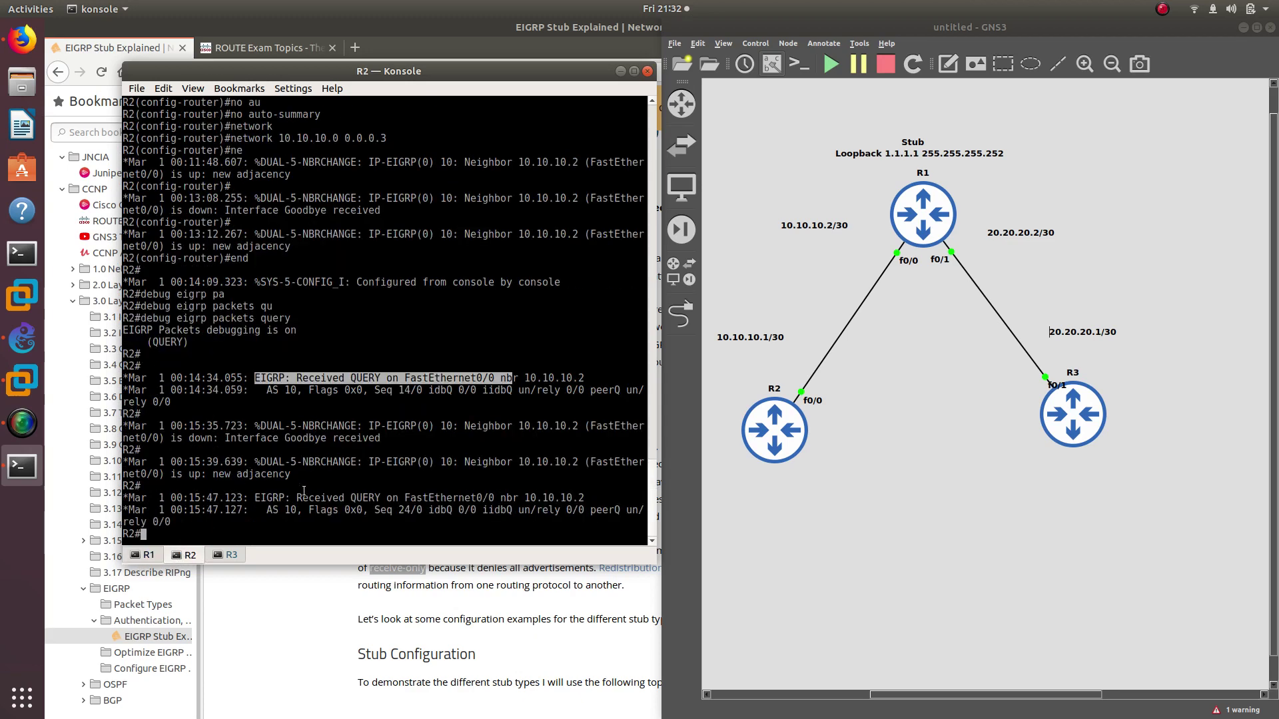
pyautogui.moveTo(297, 497); pyautogui.dragTo(379, 500)
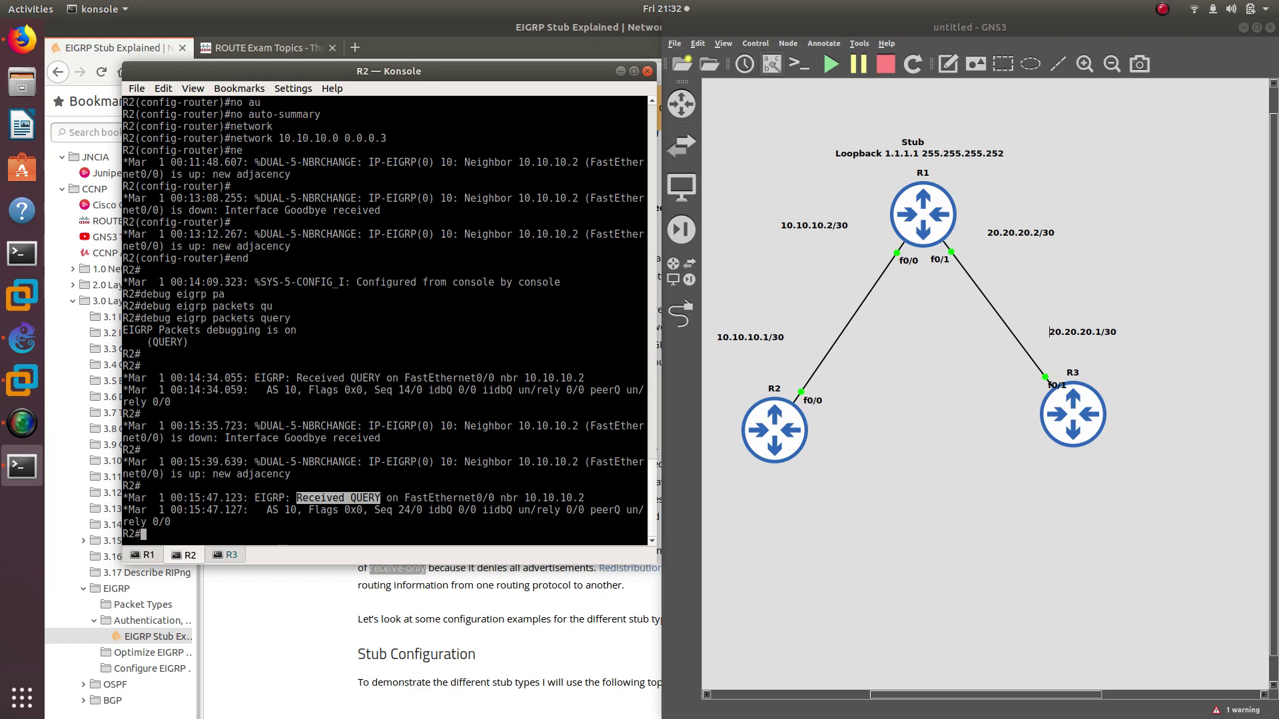
# Step: Display R2's EIGRP routes with show ip route eigrp and highlight the 1.0.0.0/8 network
pyautogui.write('show ip ')
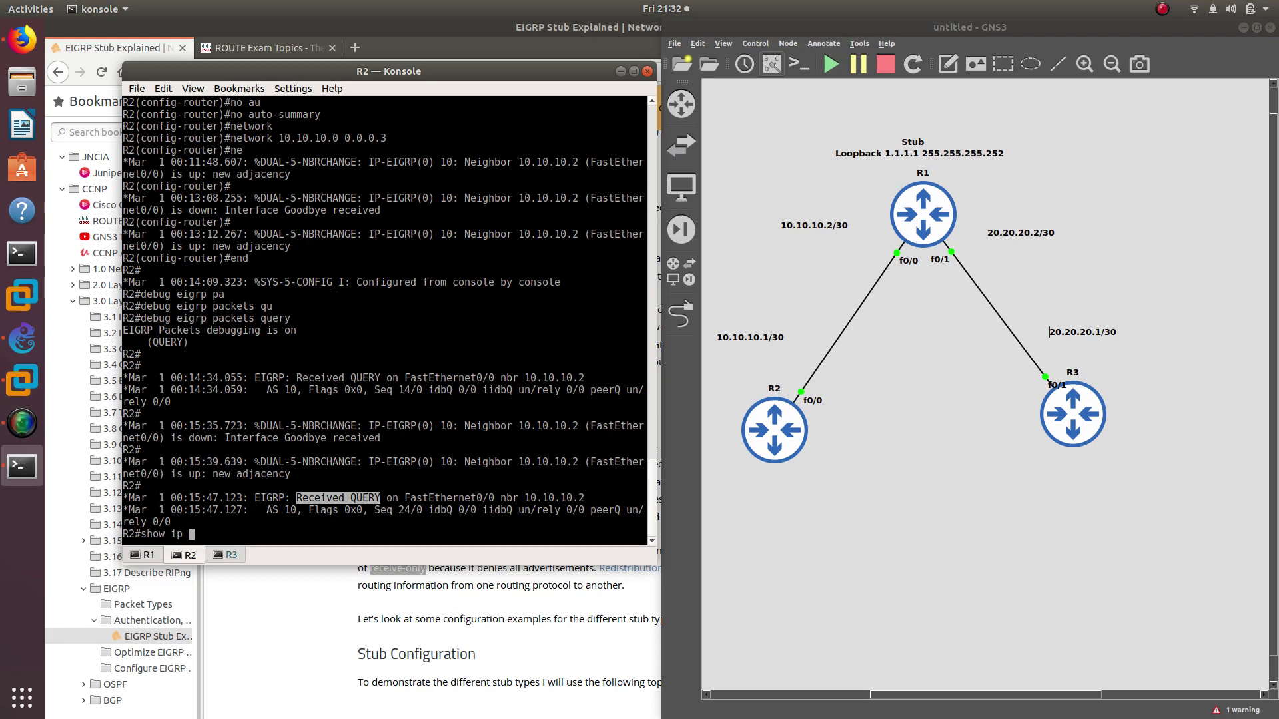
pyautogui.write('route')
pyautogui.write('ei')
pyautogui.press('Tab')
pyautogui.press('Return')
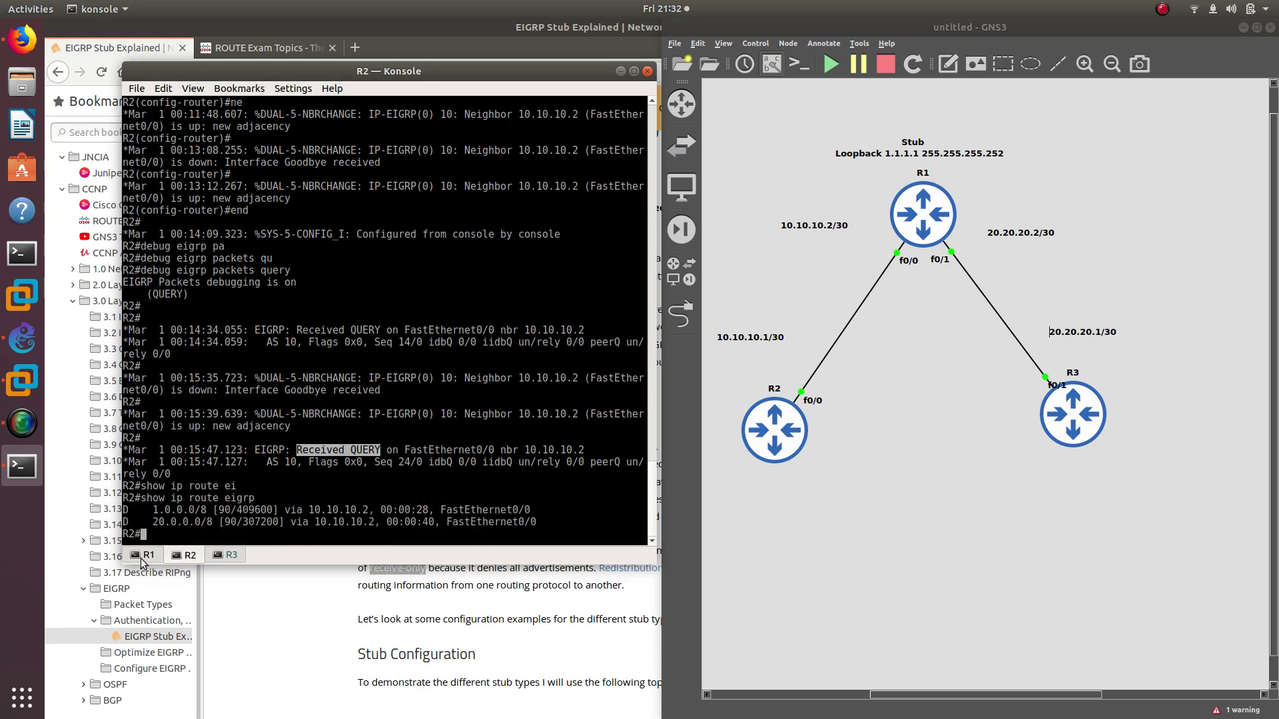
pyautogui.moveTo(153, 511); pyautogui.dragTo(208, 510)
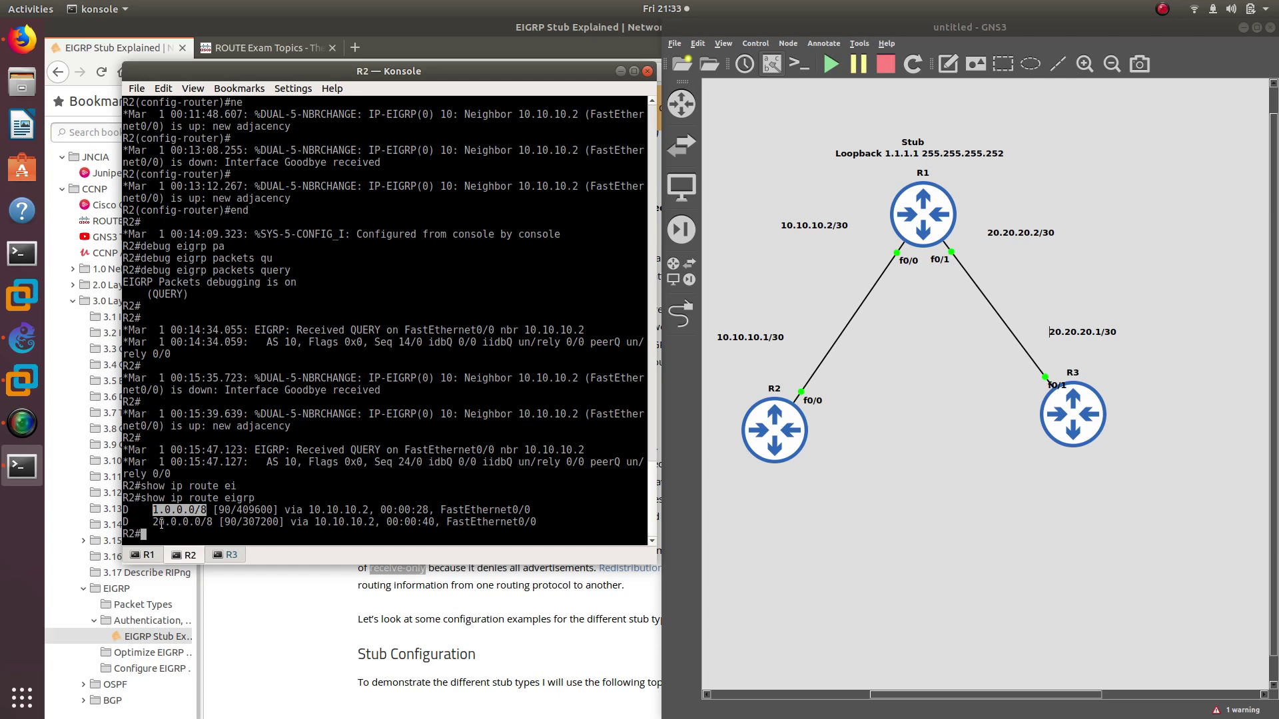
# Step: On R1, leave interface configuration and enter router eigrp 10 configuration mode
pyautogui.click(148, 555)
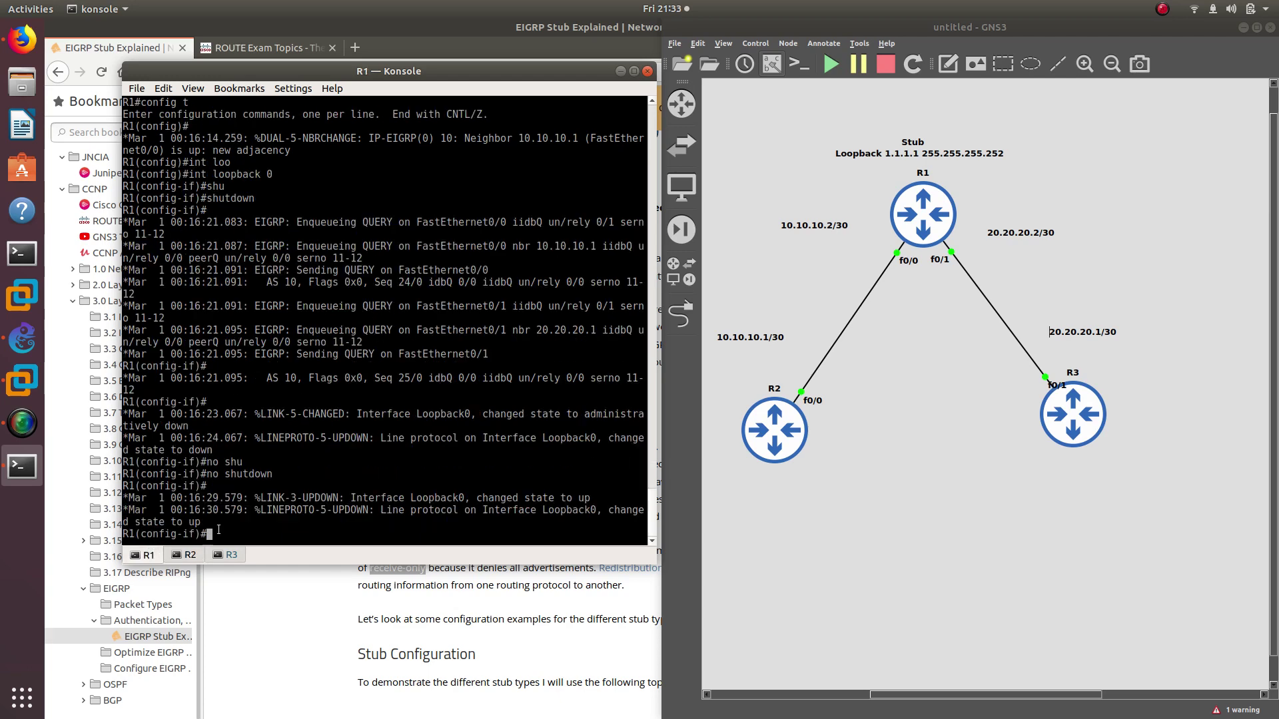
pyautogui.write('exit')
pyautogui.press('Return')
pyautogui.write('router ei')
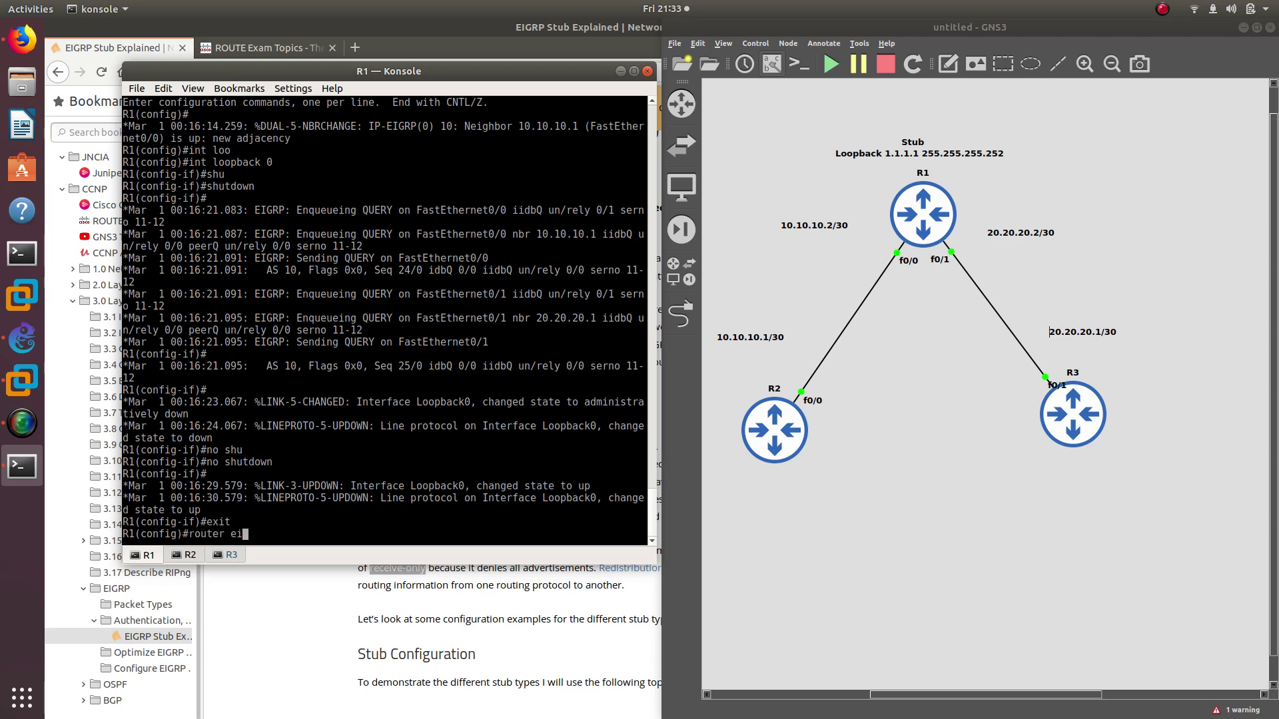
pyautogui.press('Tab')
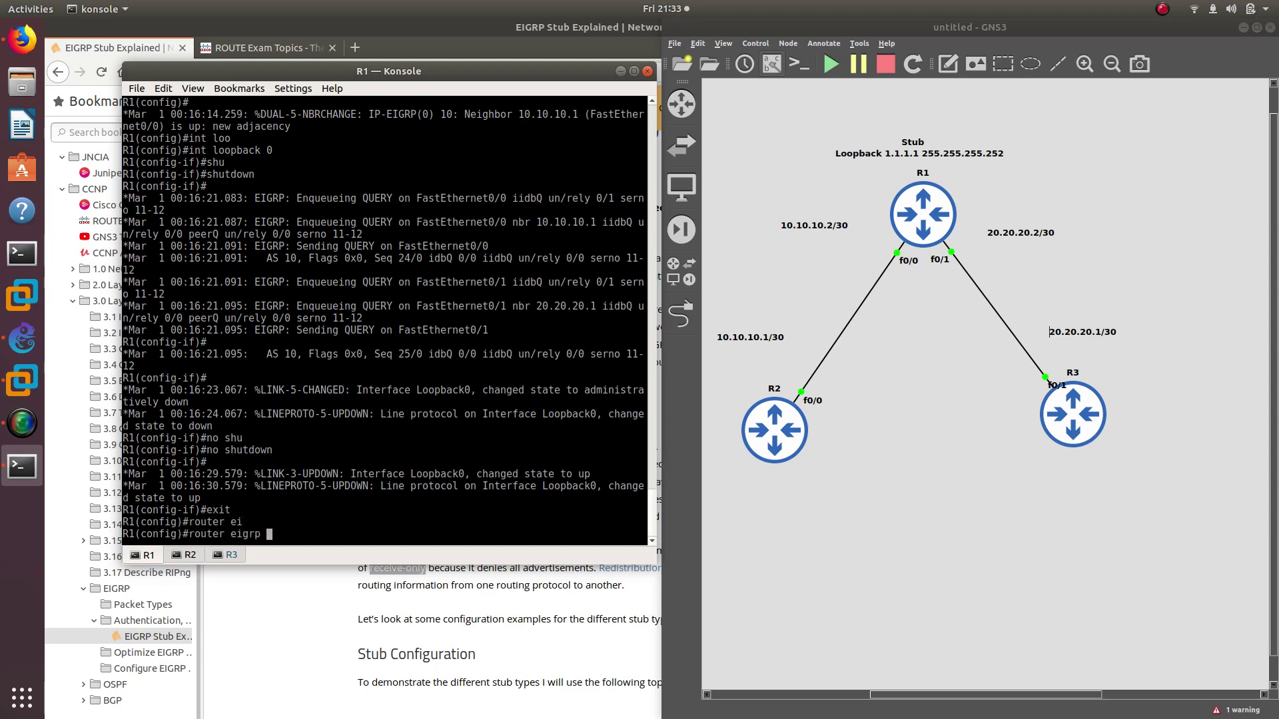
pyautogui.write('10')
pyautogui.press('Return')
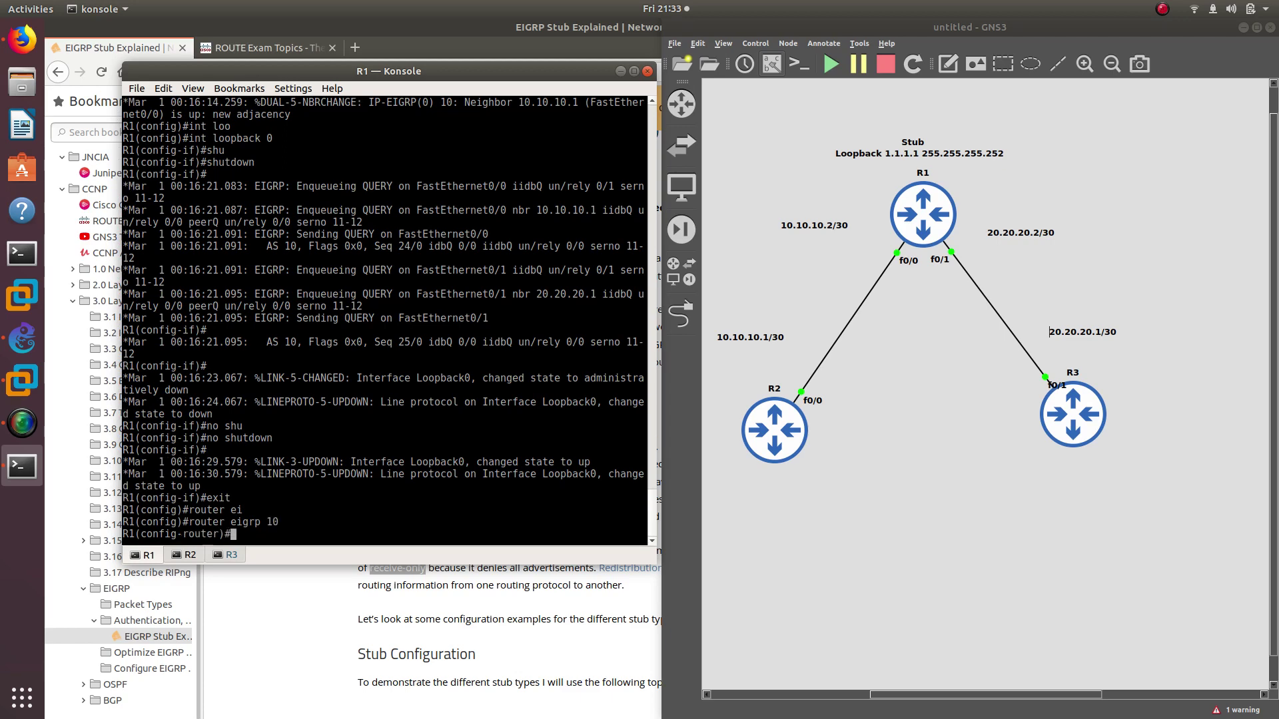
# Step: List the available options for the eigrp stub command on R1
pyautogui.write('ei')
pyautogui.press('Tab')
pyautogui.write('stub ')
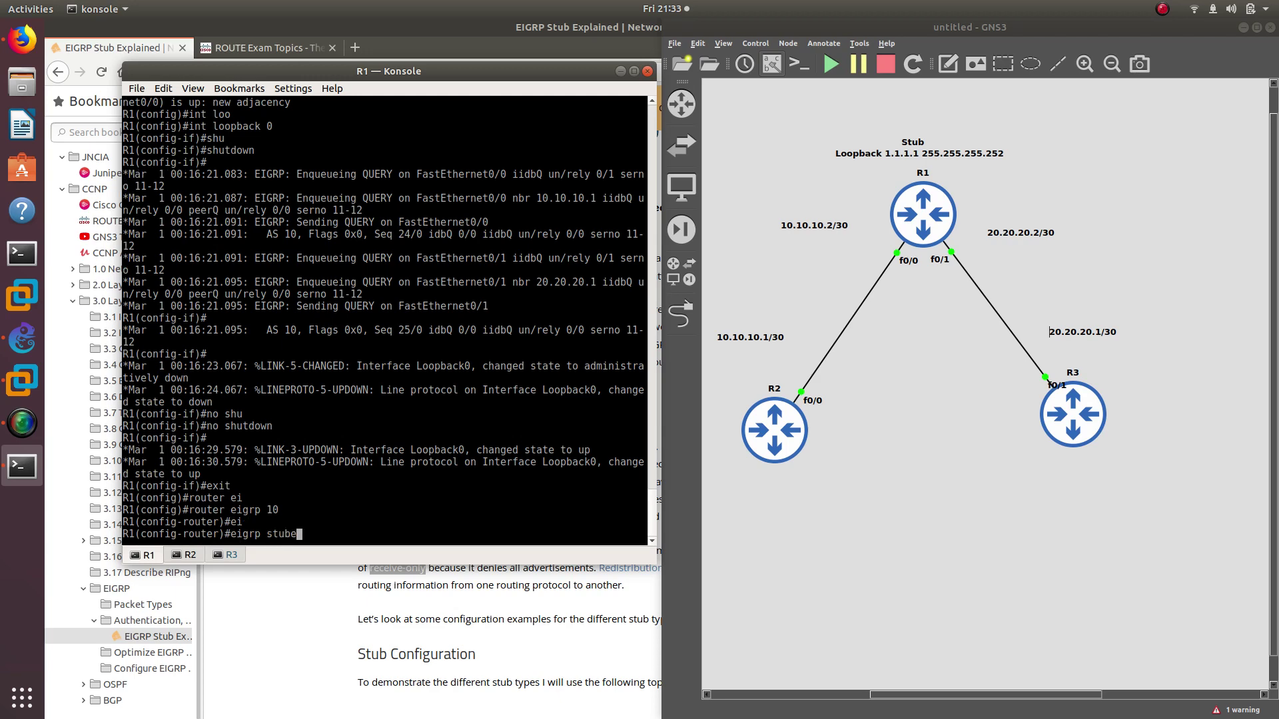
pyautogui.write('rw')
pyautogui.press('Tab')
pyautogui.press('BackSpace')
pyautogui.write('e')
pyautogui.press('Tab')
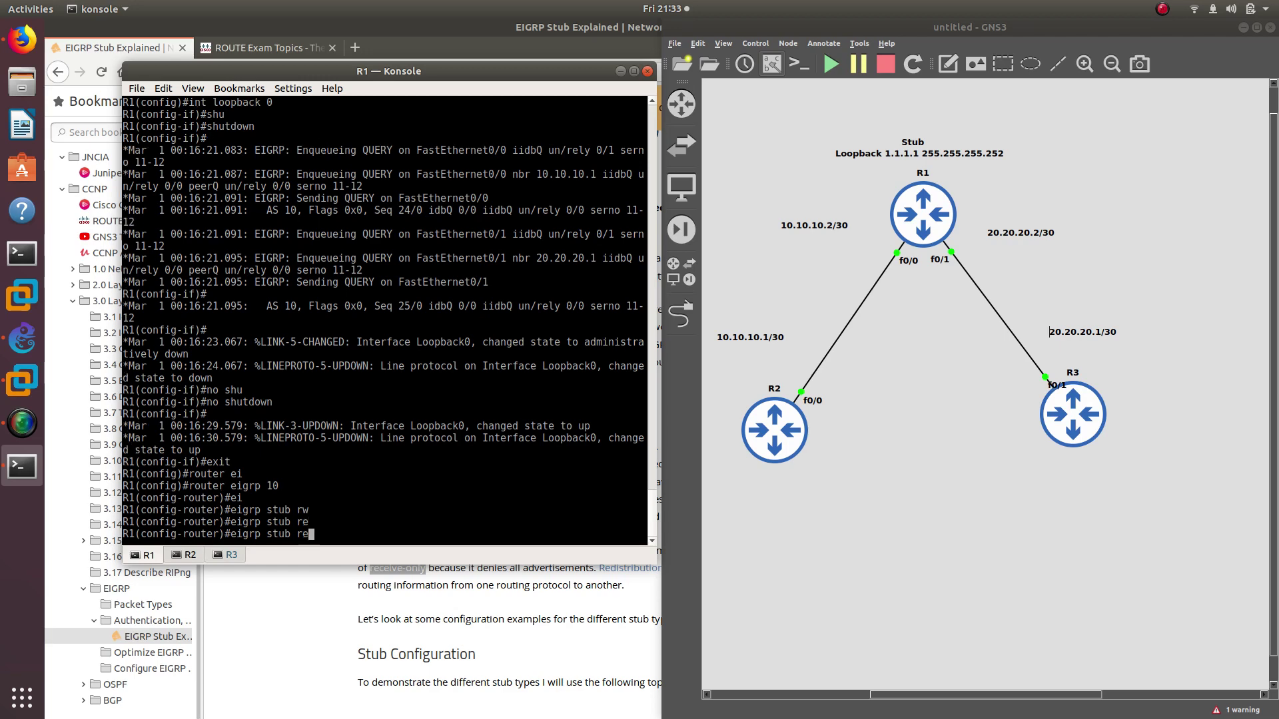
pyautogui.write('i')
pyautogui.press('Tab')
pyautogui.press('BackSpace')
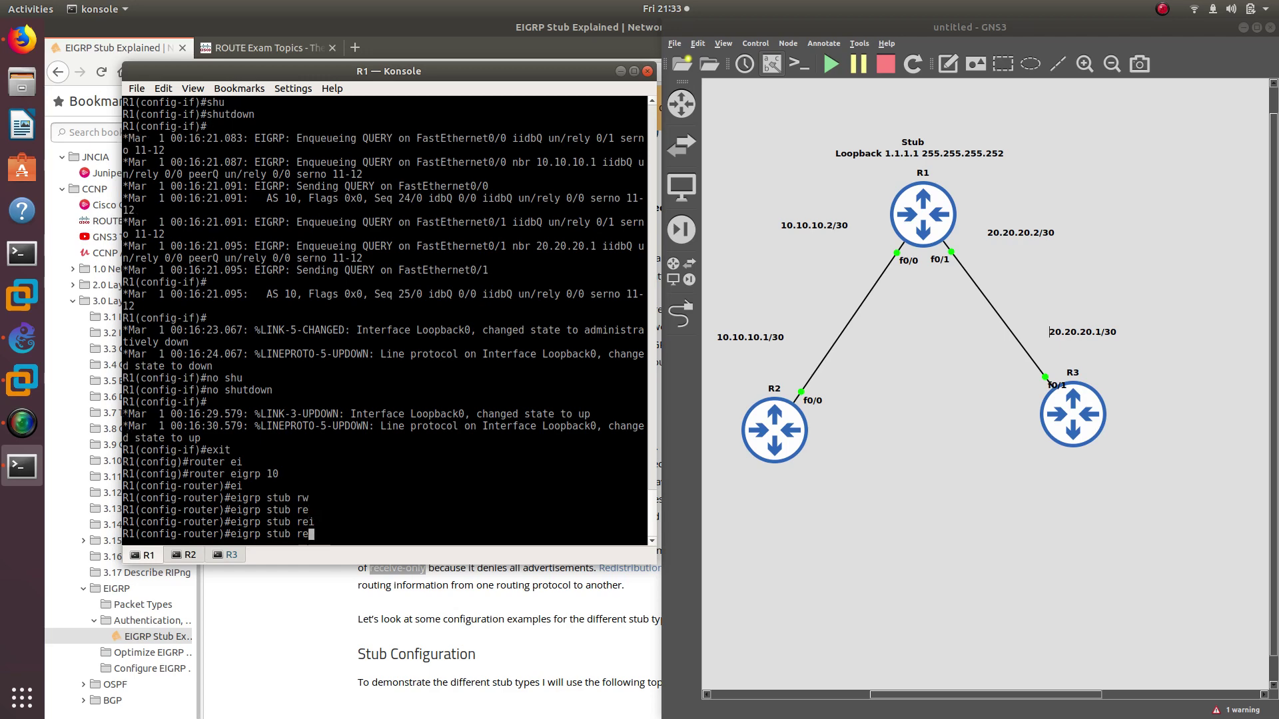
pyautogui.press('BackSpace')
pyautogui.press('BackSpace')
pyautogui.write('?')
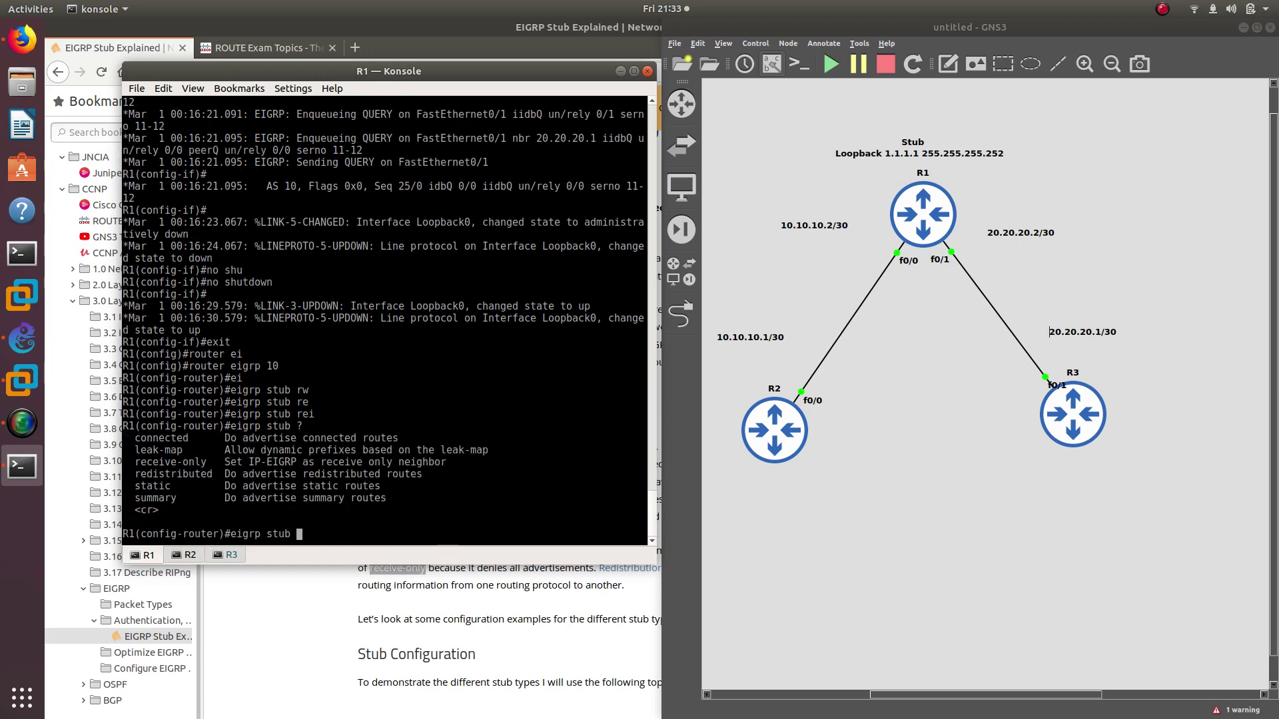
# Step: Configure R1 as a receive-only stub with eigrp stub receive-only
pyautogui.write('re')
pyautogui.press('Tab')
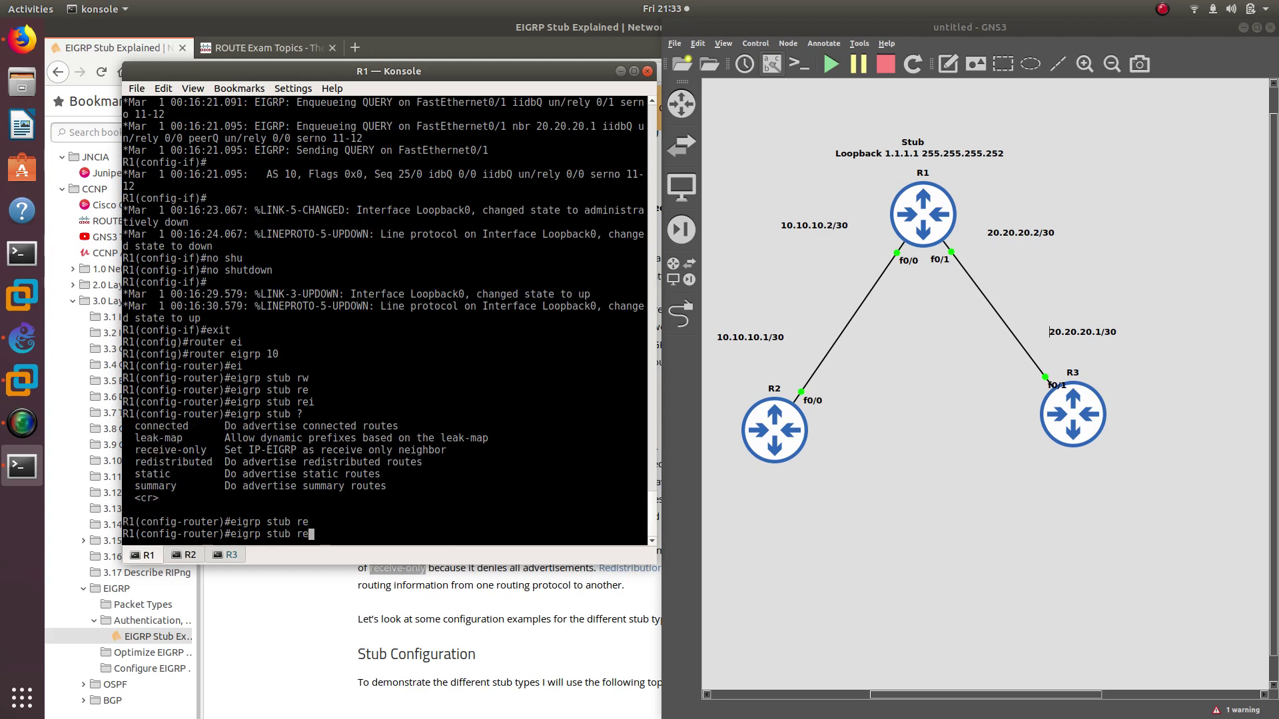
pyautogui.write('ceive')
pyautogui.press('Tab')
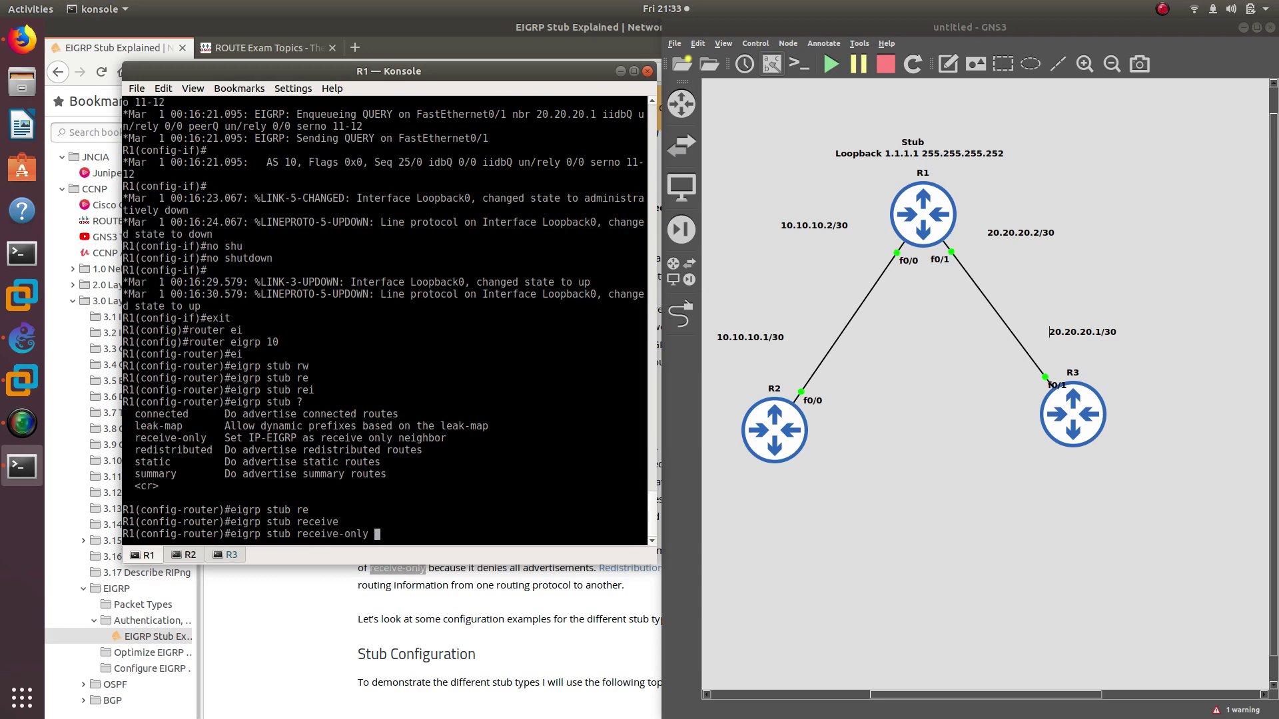
pyautogui.press('Return')
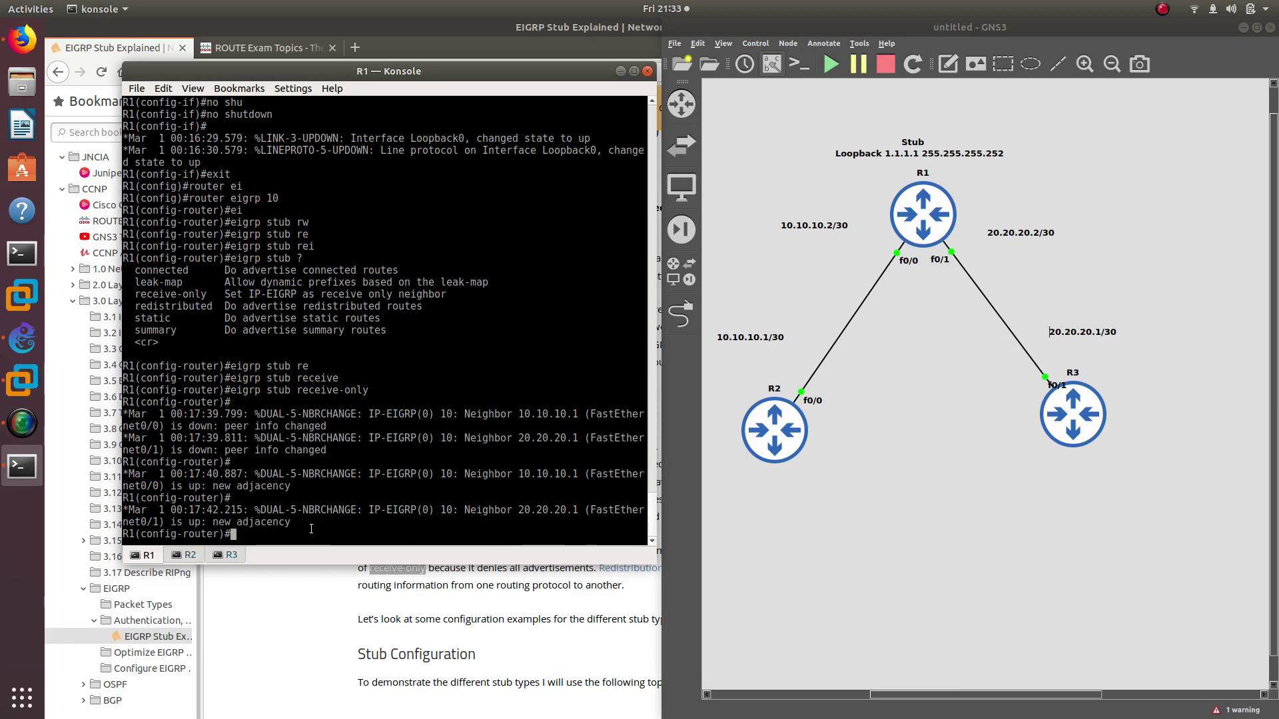
# Step: Highlight the neighbor adjacency messages and the receive-only option's description in R1's console
pyautogui.moveTo(303, 521); pyautogui.dragTo(279, 461)
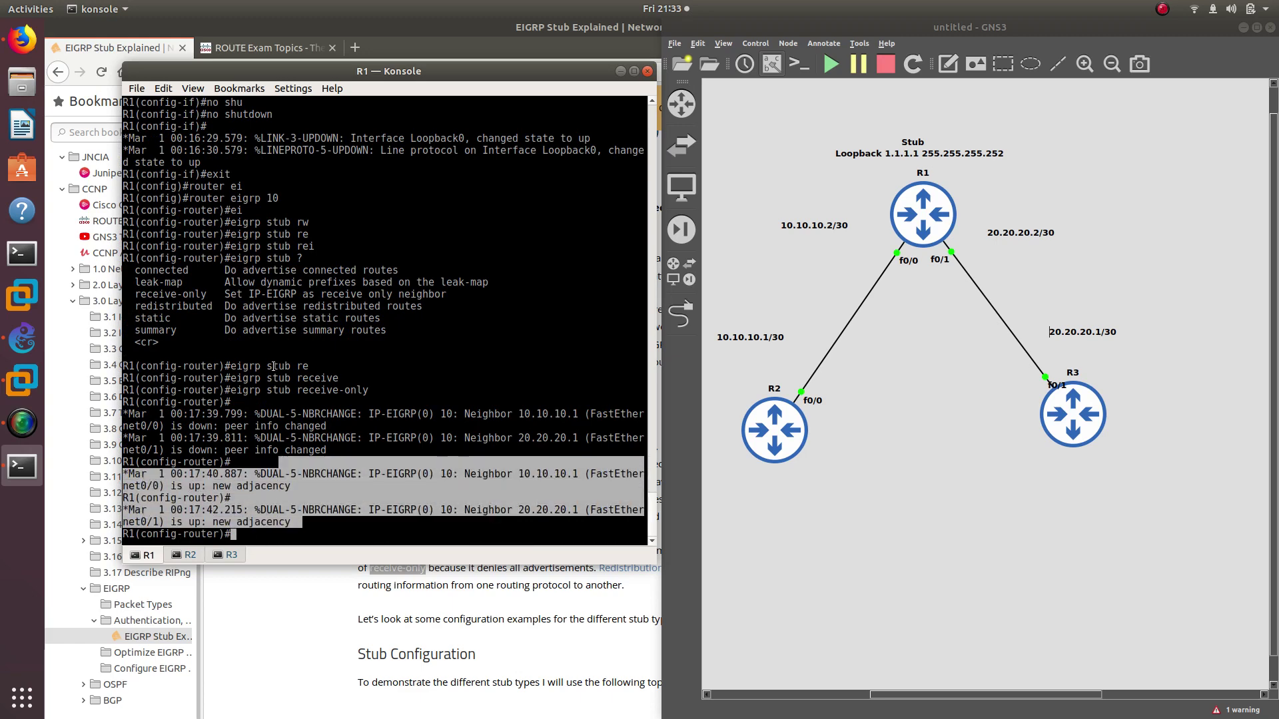
pyautogui.moveTo(223, 293); pyautogui.dragTo(447, 294)
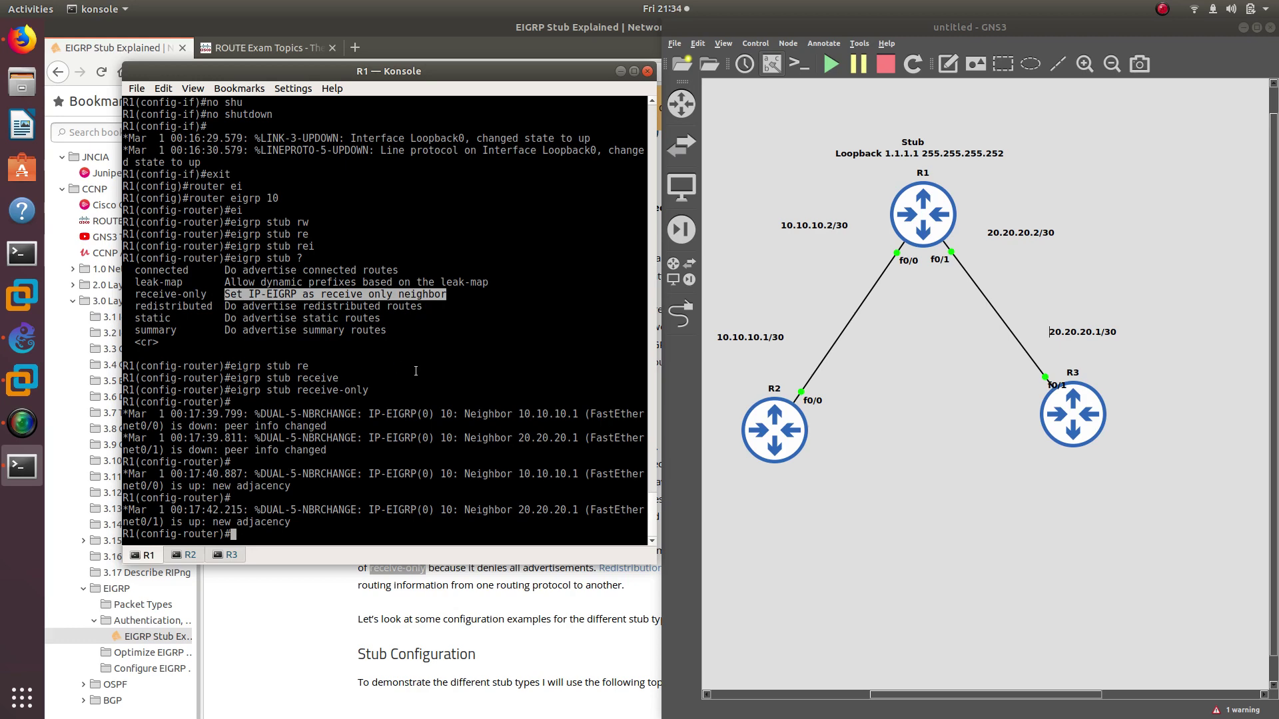
pyautogui.click(303, 531)
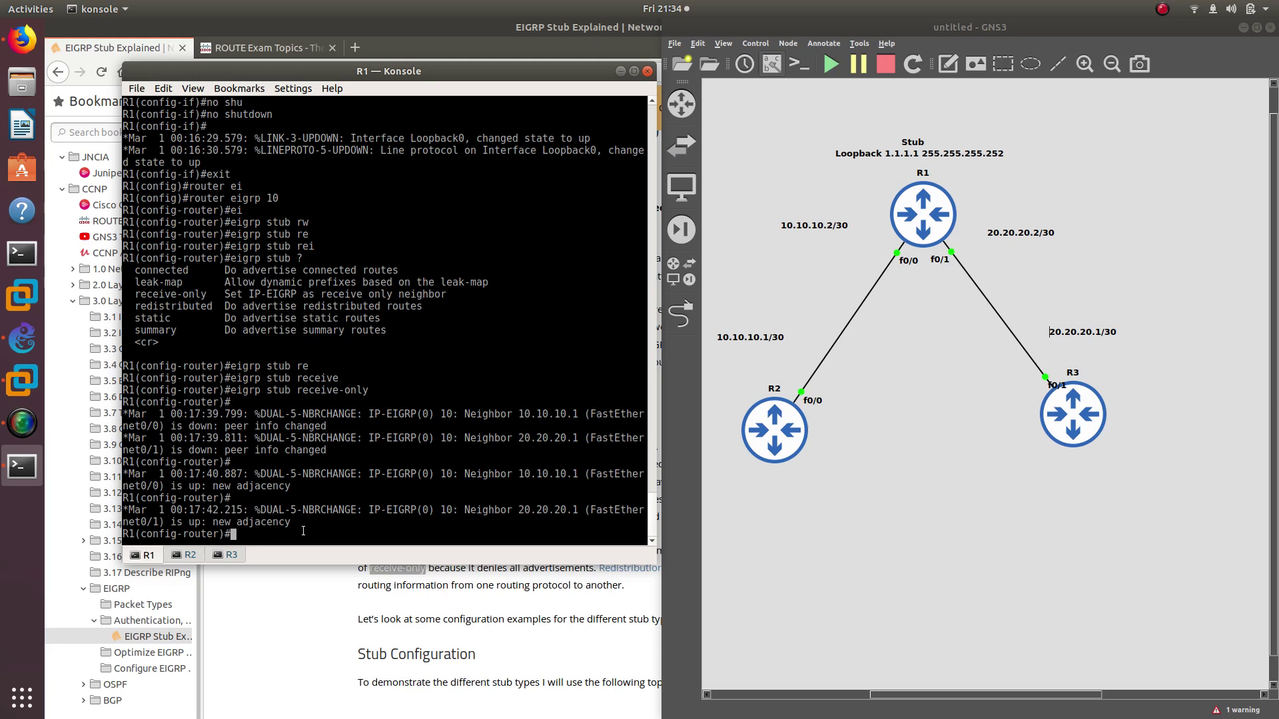
# Step: Shut down interface loopback 0 on R1 and highlight the shutdown command
pyautogui.write('int loo')
pyautogui.press('Tab')
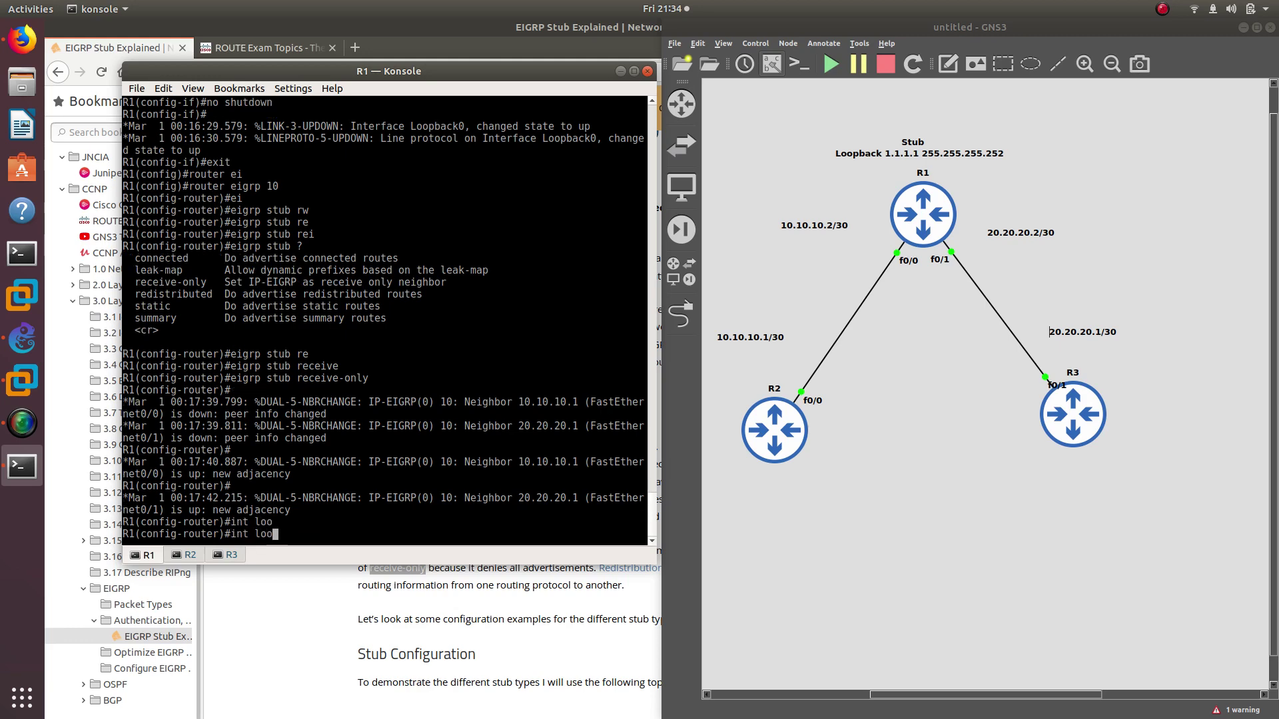
pyautogui.write('pback 0')
pyautogui.press('Return')
pyautogui.write('shu')
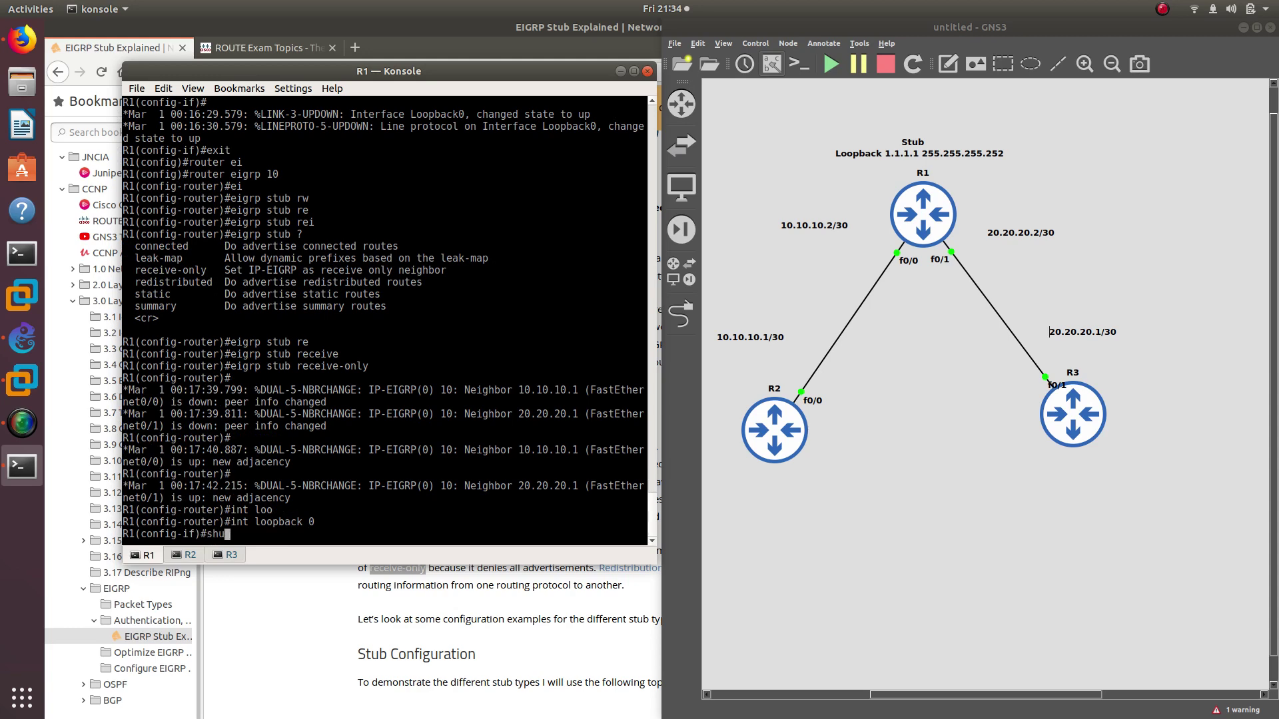
pyautogui.press('Tab')
pyautogui.press('Return')
pyautogui.press('Return')
pyautogui.press('Return')
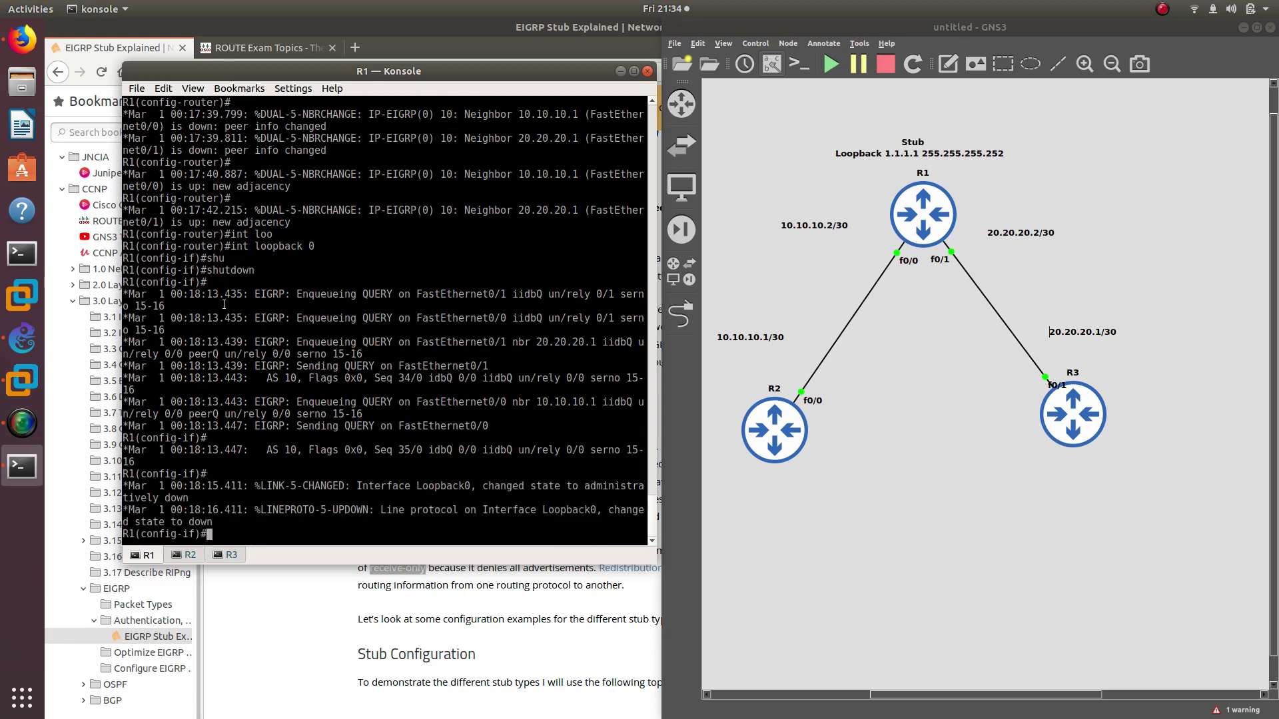
pyautogui.moveTo(260, 271); pyautogui.dragTo(237, 271)
# Step: On R2, check the EIGRP routes again with show ip route eigrp and highlight the command
pyautogui.click(188, 555)
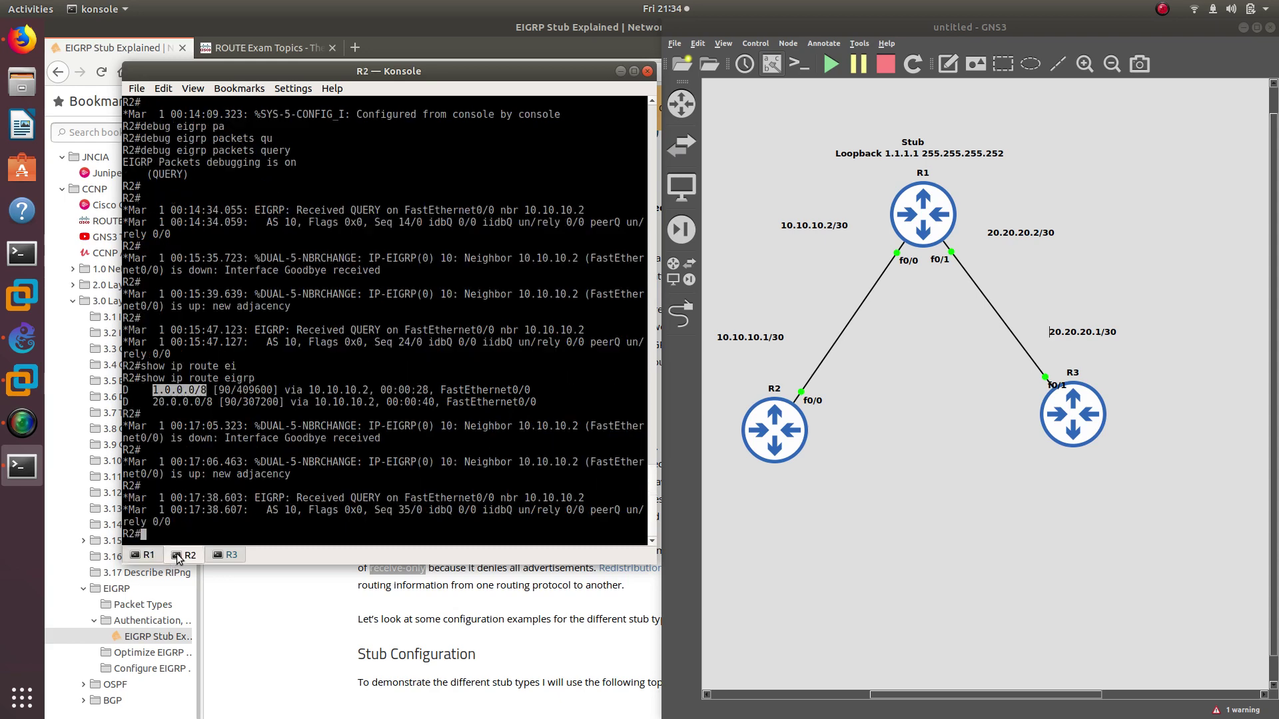
pyautogui.write('show ip ei')
pyautogui.press('Tab')
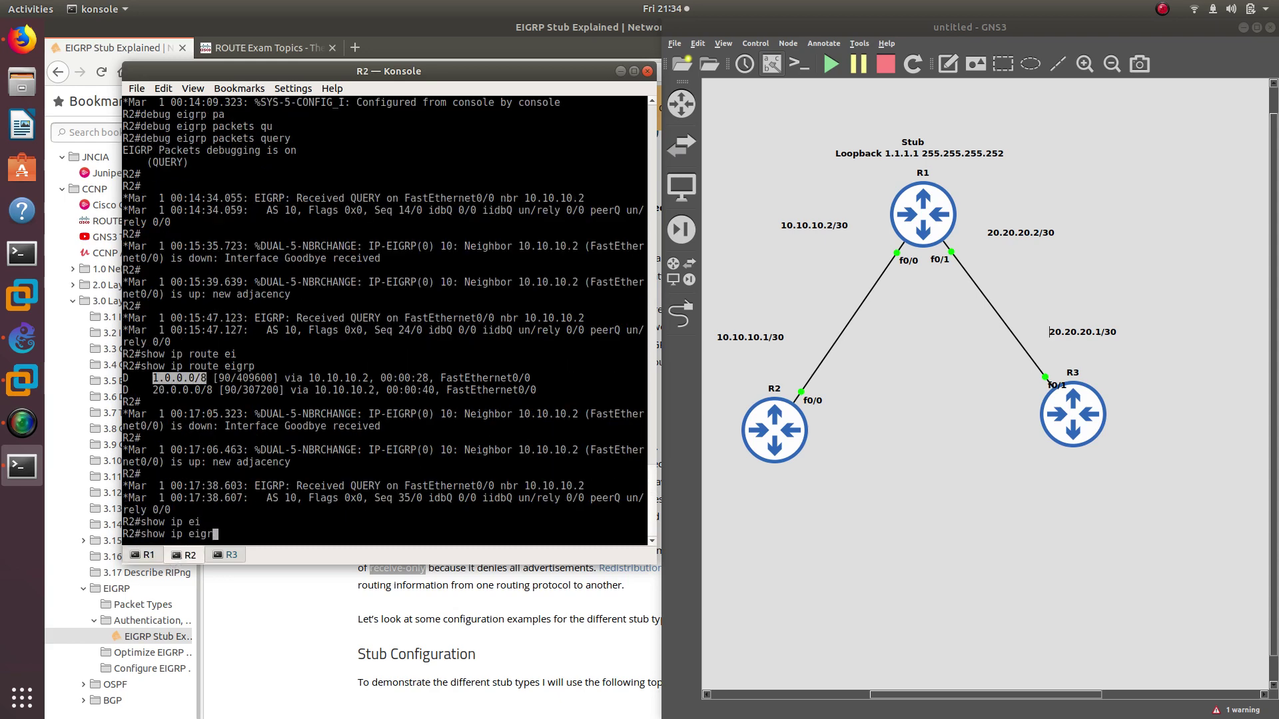
pyautogui.press('BackSpace')
pyautogui.press('BackSpace')
pyautogui.write('ro')
pyautogui.press('Tab')
pyautogui.write('ei')
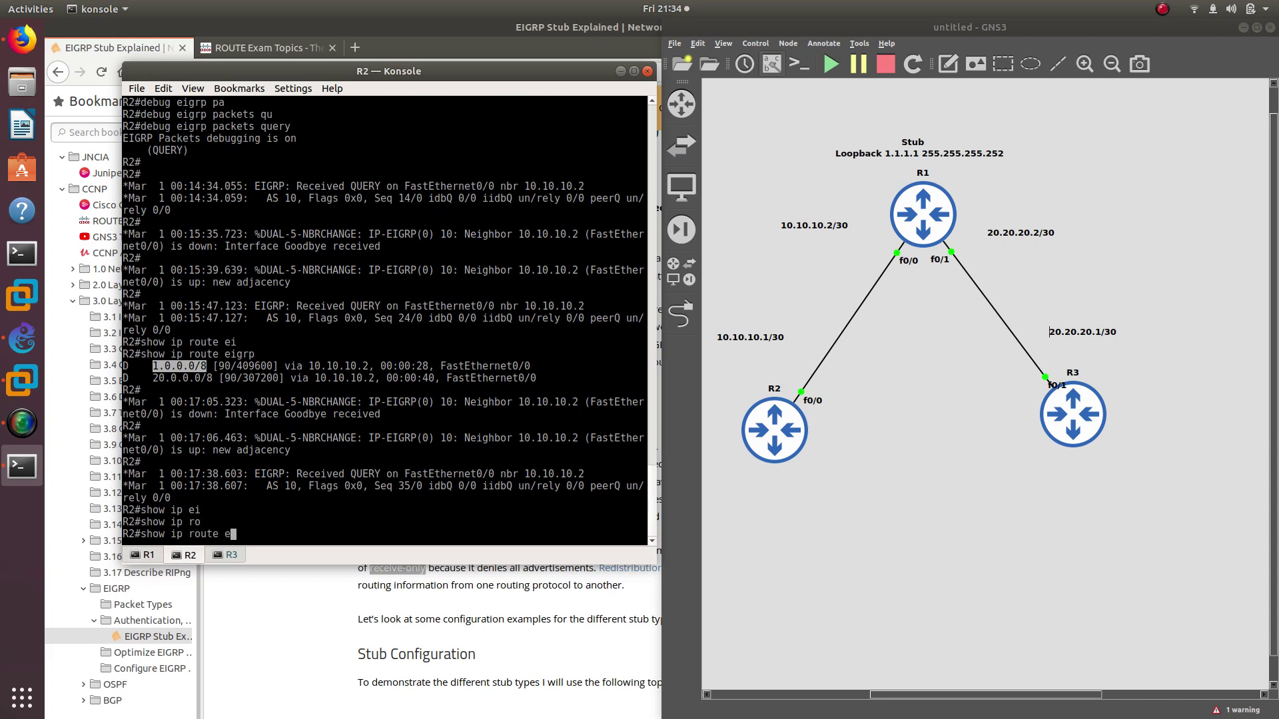
pyautogui.press('Tab')
pyautogui.press('Return')
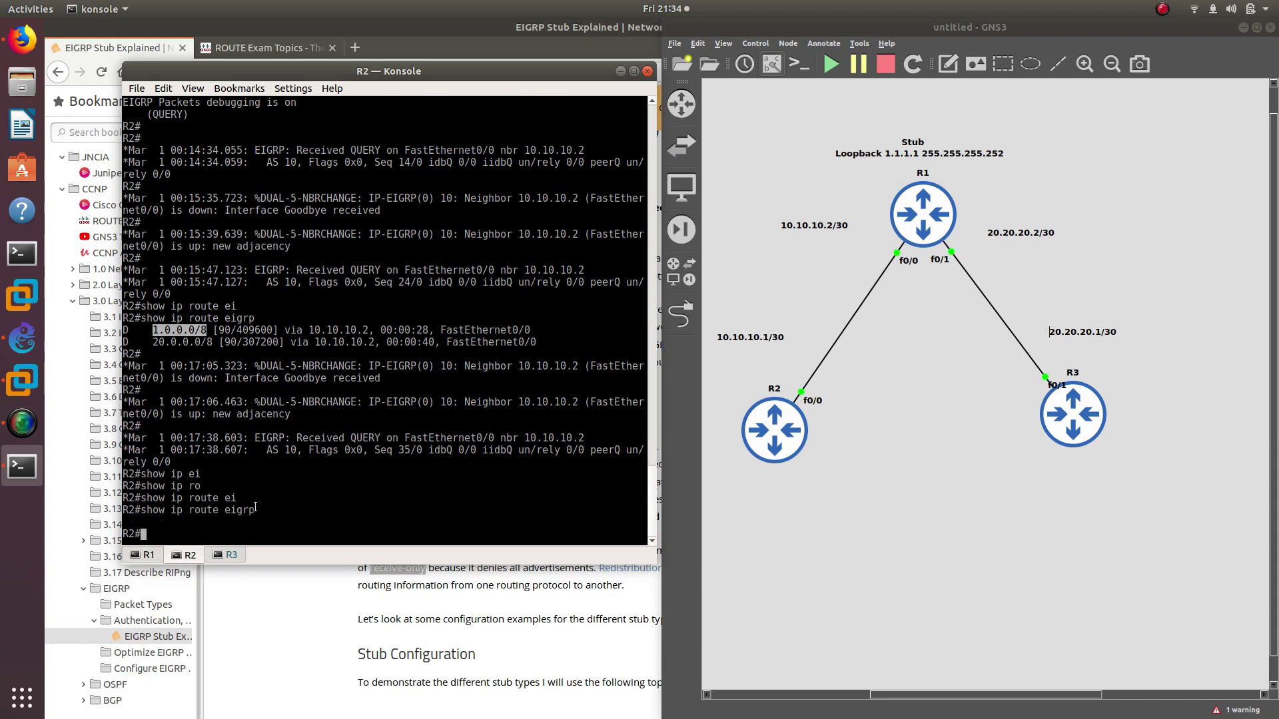
pyautogui.moveTo(267, 510); pyautogui.dragTo(139, 513)
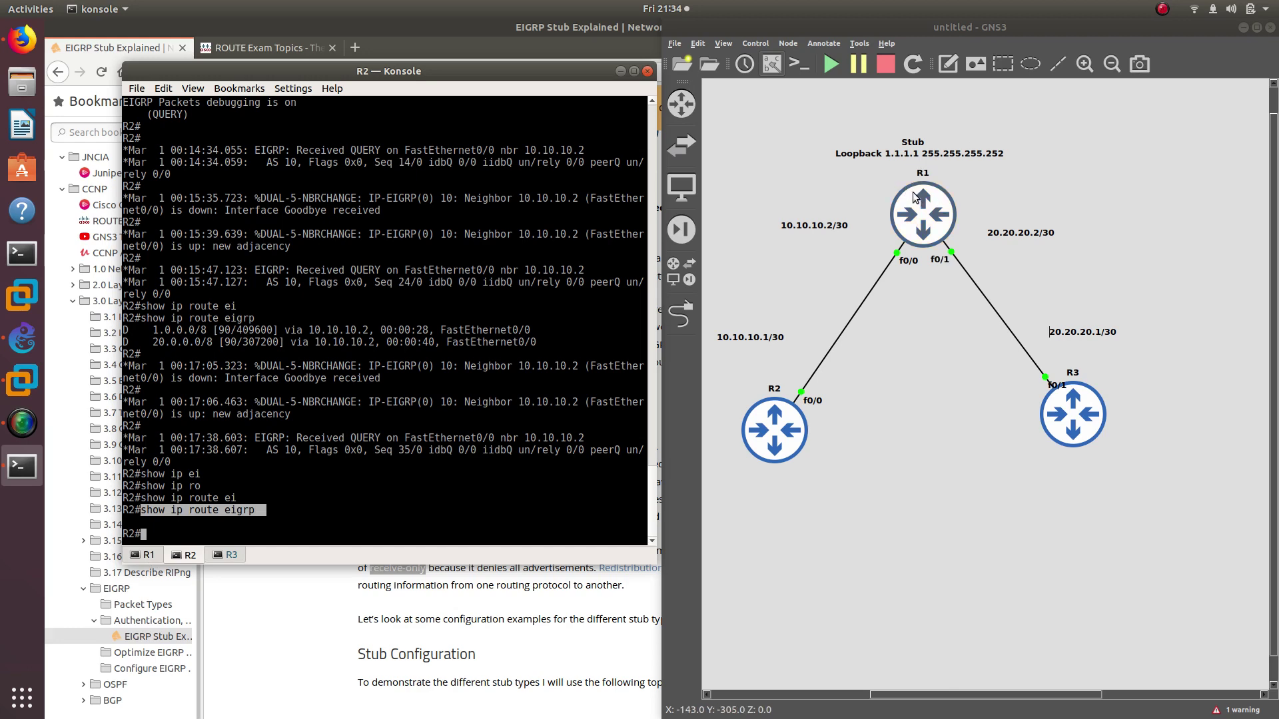
# Step: Re-enable interface loopback 0 on R1 with no shutdown
pyautogui.click(148, 556)
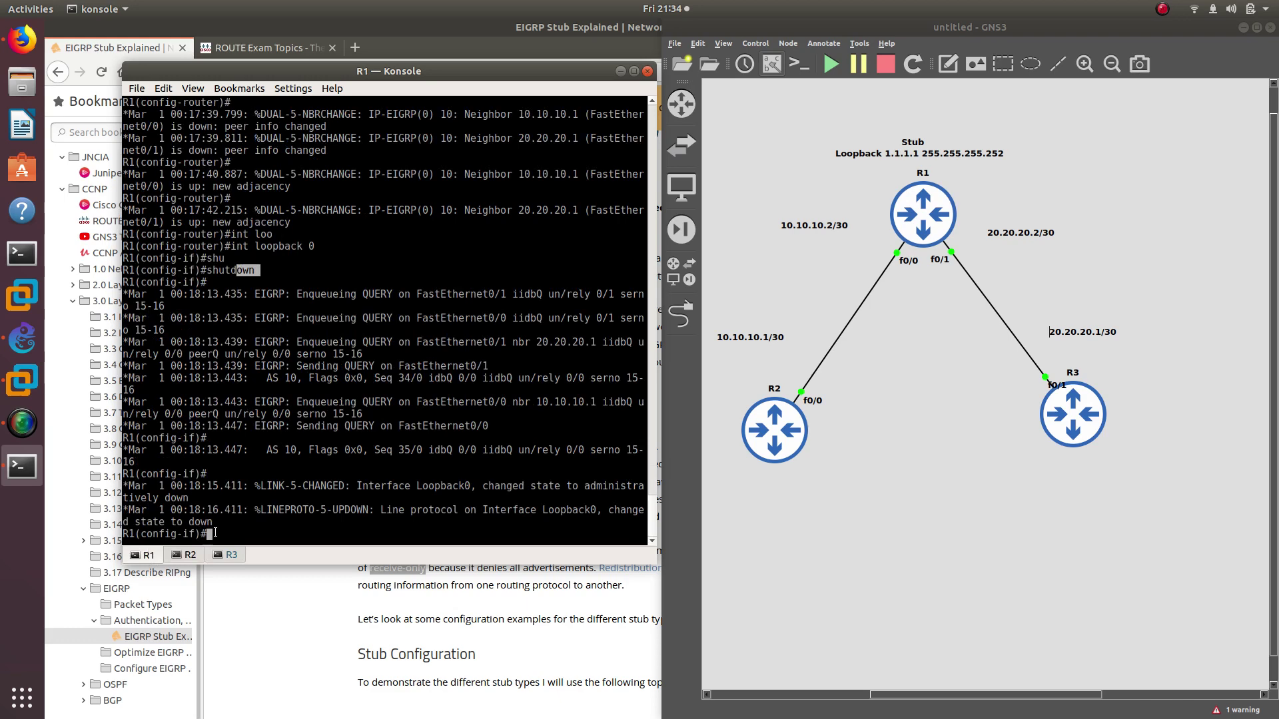
pyautogui.write('n')
pyautogui.write('o shu')
pyautogui.press('Tab')
pyautogui.press('Return')
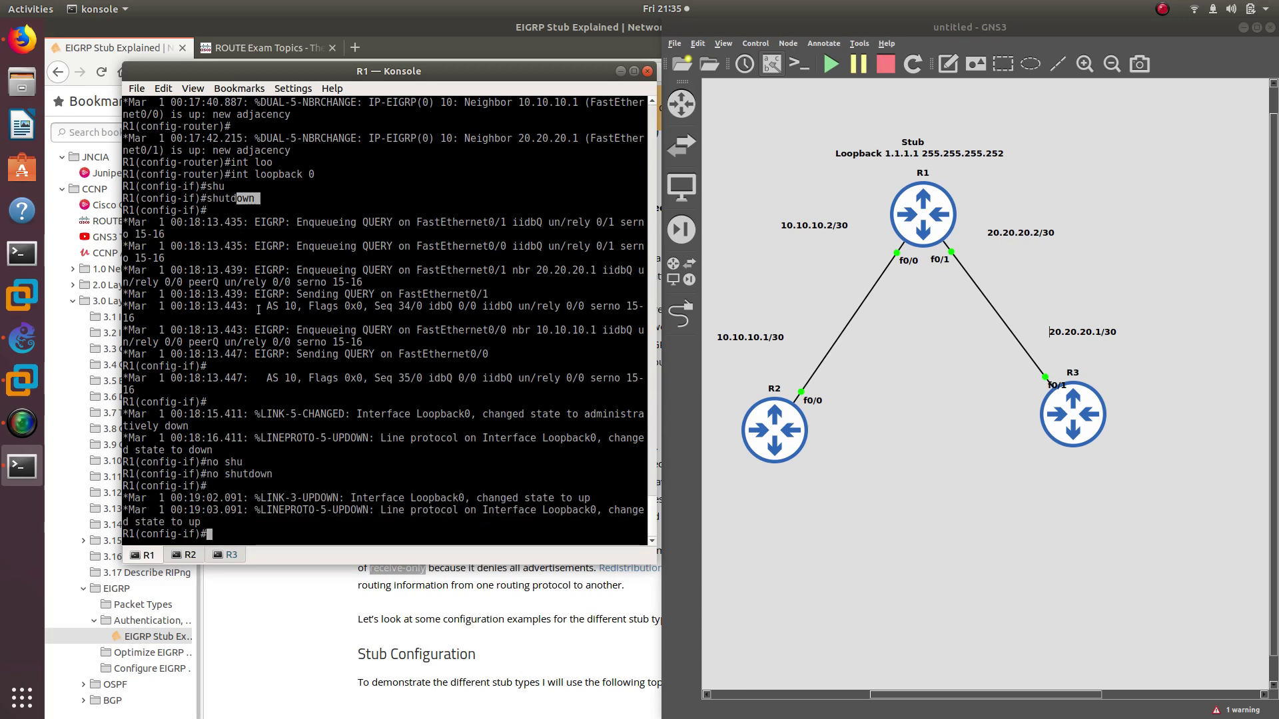
# Step: On R2, recheck the EIGRP routes with show ip route eigrp while R1 is a receive-only stub
pyautogui.click(196, 550)
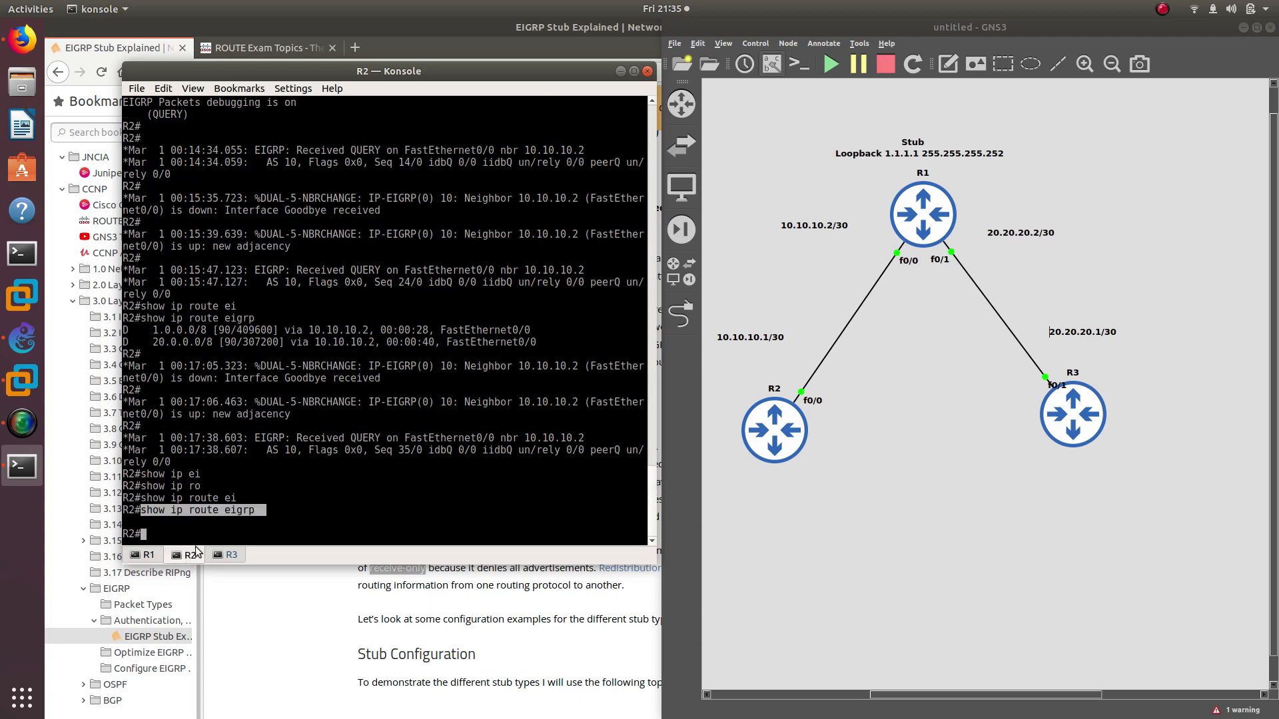
pyautogui.press('shift+Insert')
pyautogui.press('shift+Insert')
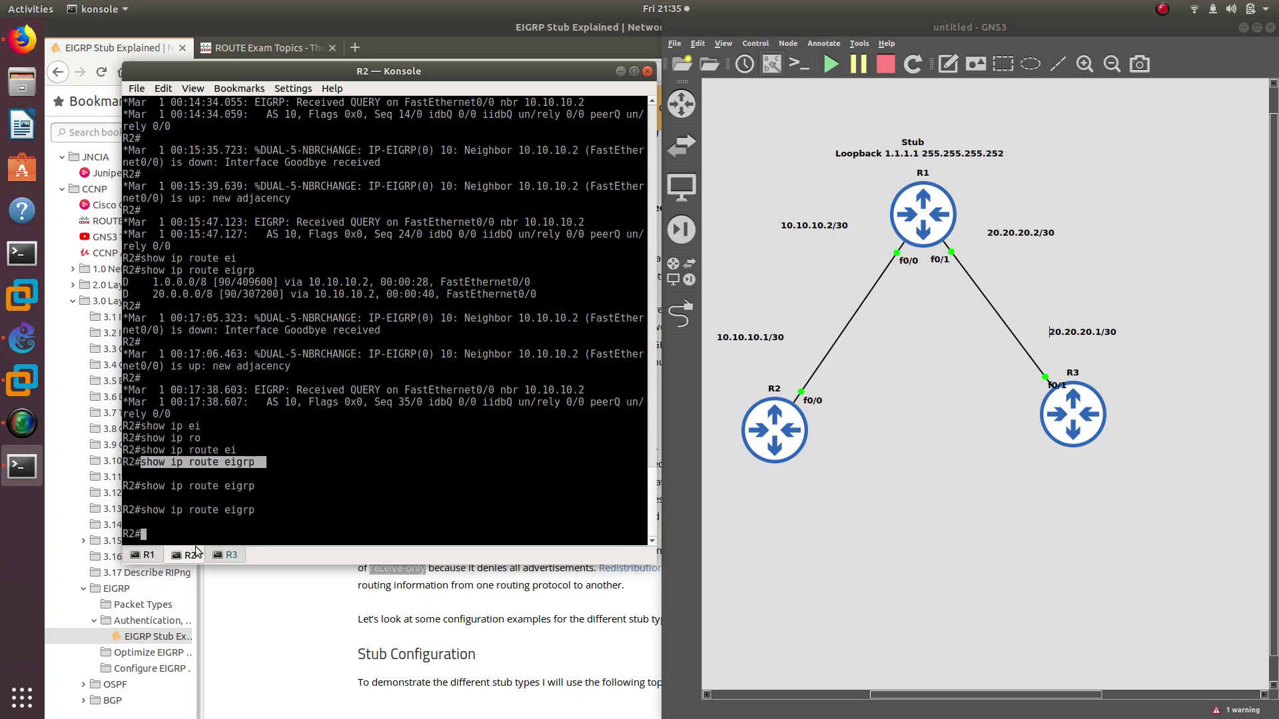
# Step: Enter EIGRP 10 router configuration mode on R1
pyautogui.click(151, 555)
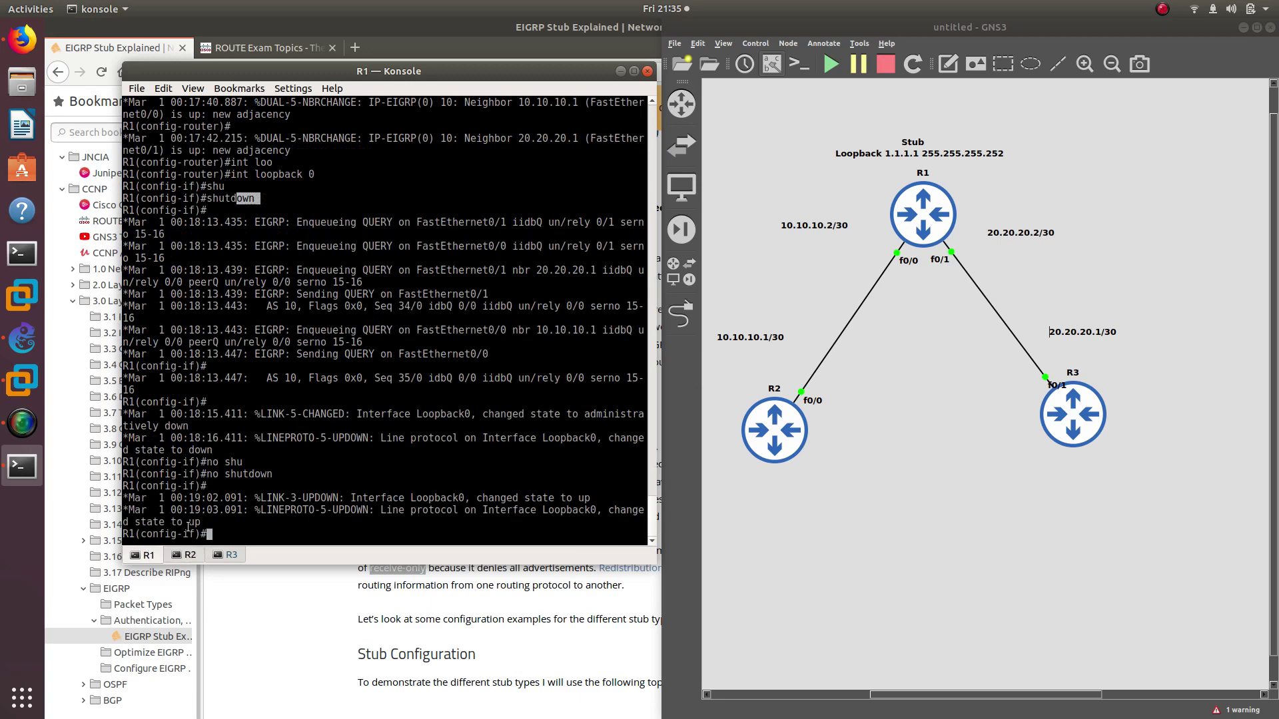
pyautogui.scroll(1, 203, 521)
pyautogui.scroll(-1, 222, 515)
pyautogui.write('router eigrp 10')
pyautogui.press('Return')
pyautogui.write('stub')
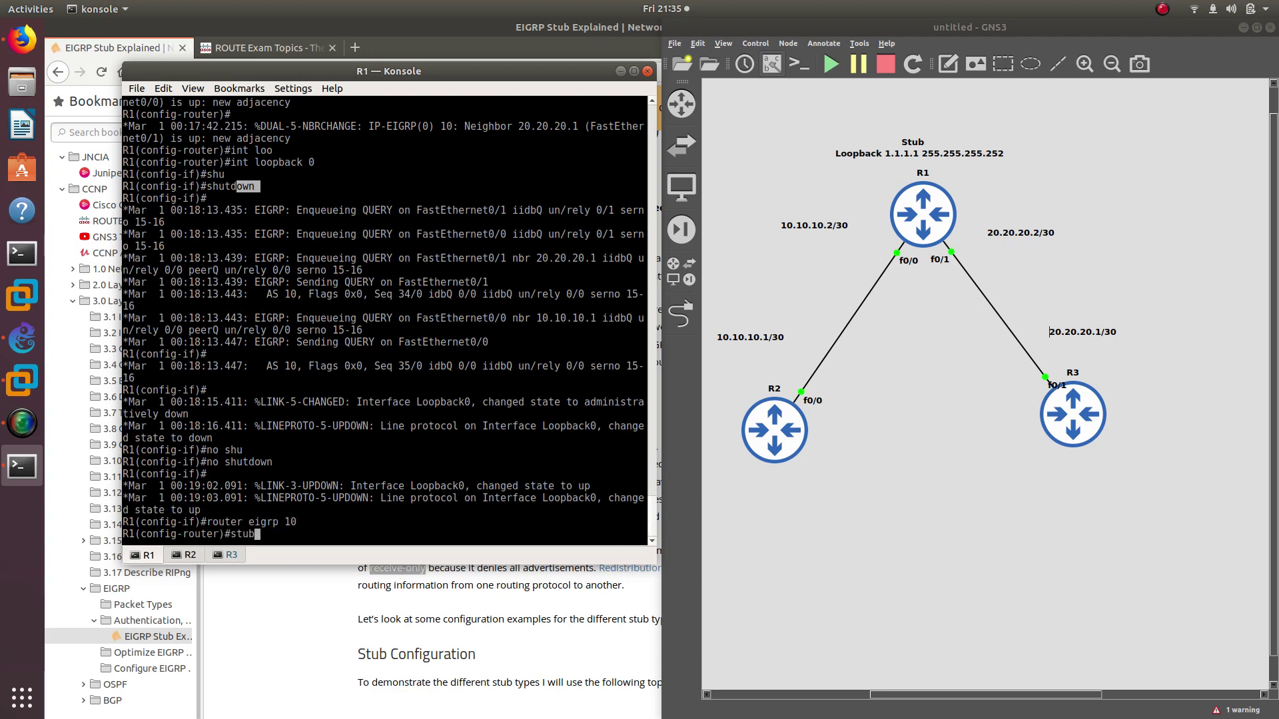
pyautogui.press('Return')
pyautogui.write('stub')
pyautogui.press('BackSpace')
pyautogui.press('BackSpace')
pyautogui.press('BackSpace')
pyautogui.press('BackSpace')
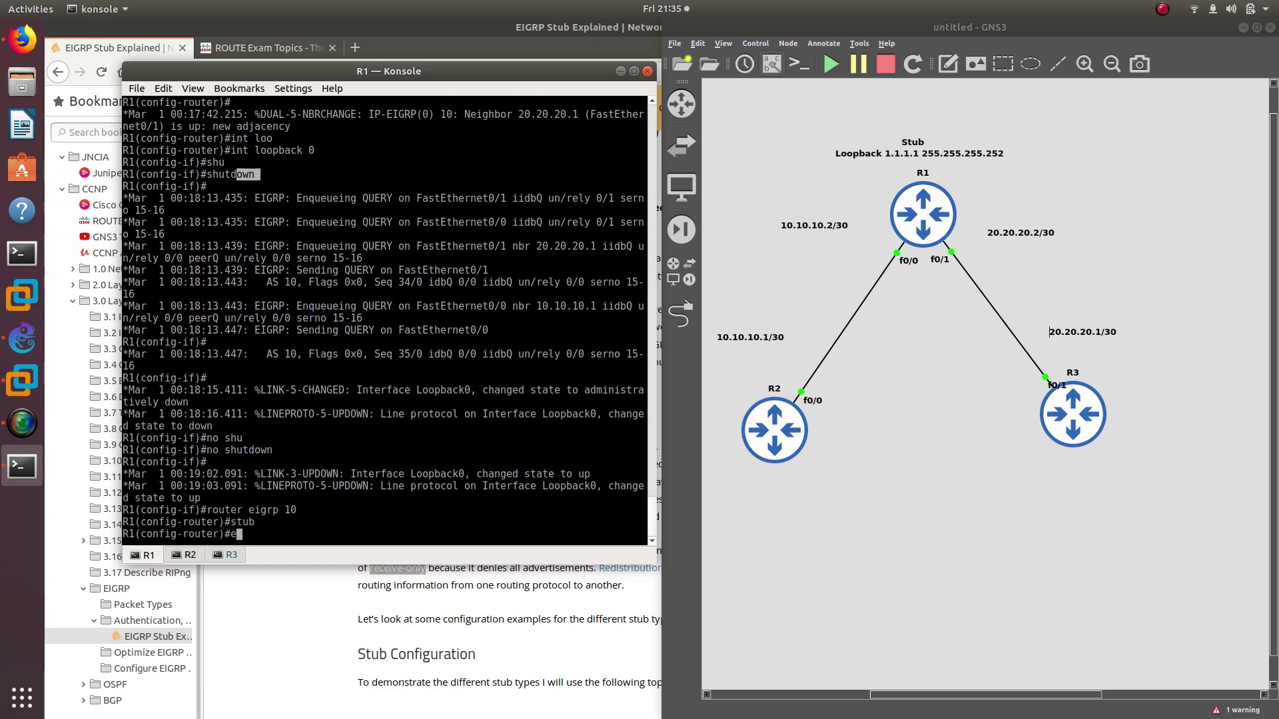
# Step: Configure R1 to advertise connected and static routes as a stub with eigrp stub connected static
pyautogui.write('ei')
pyautogui.press('Tab')
pyautogui.write('stu')
pyautogui.press('Tab')
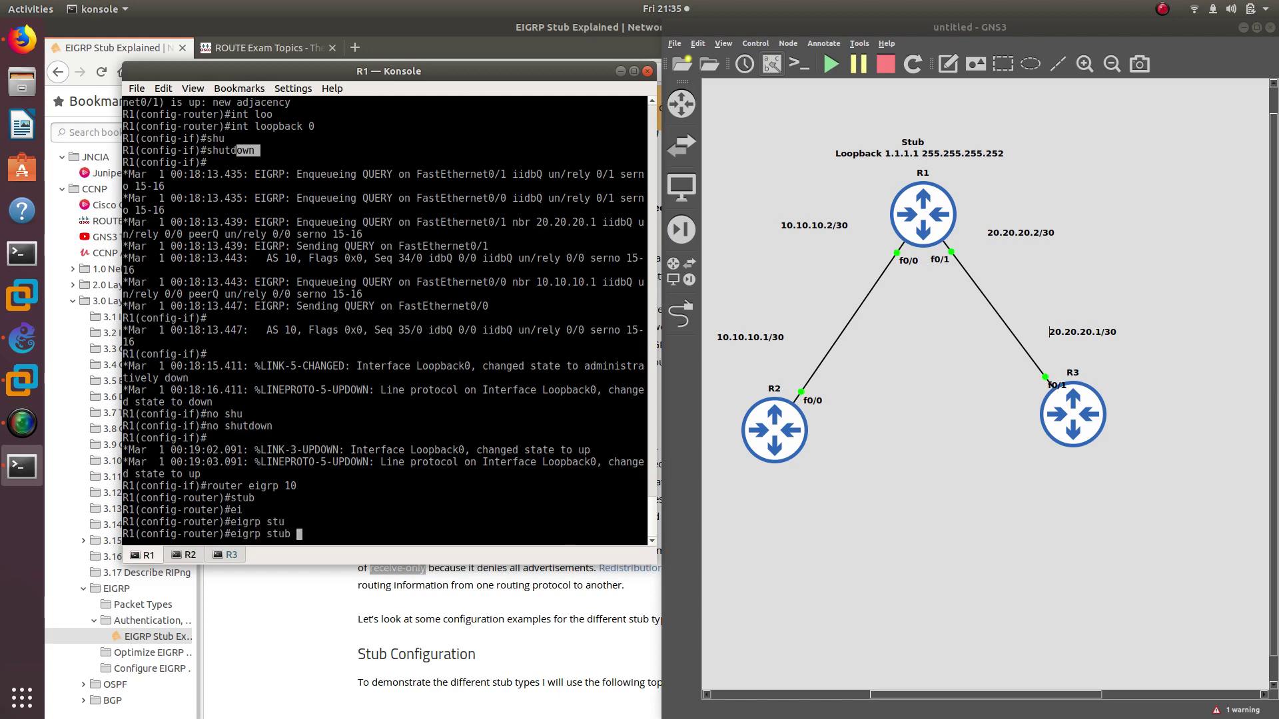
pyautogui.write('conq')
pyautogui.press('BackSpace')
pyautogui.press('Tab')
pyautogui.press('Tab')
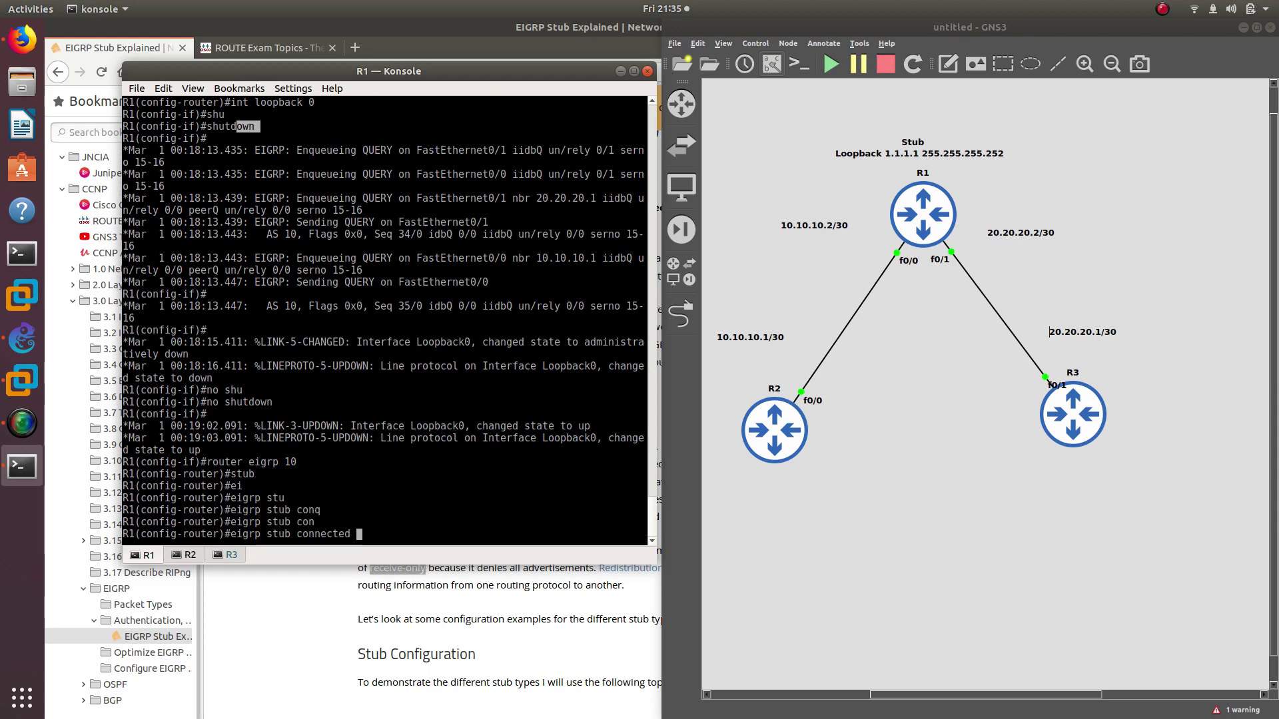
pyautogui.write('st')
pyautogui.press('Tab')
pyautogui.press('Return')
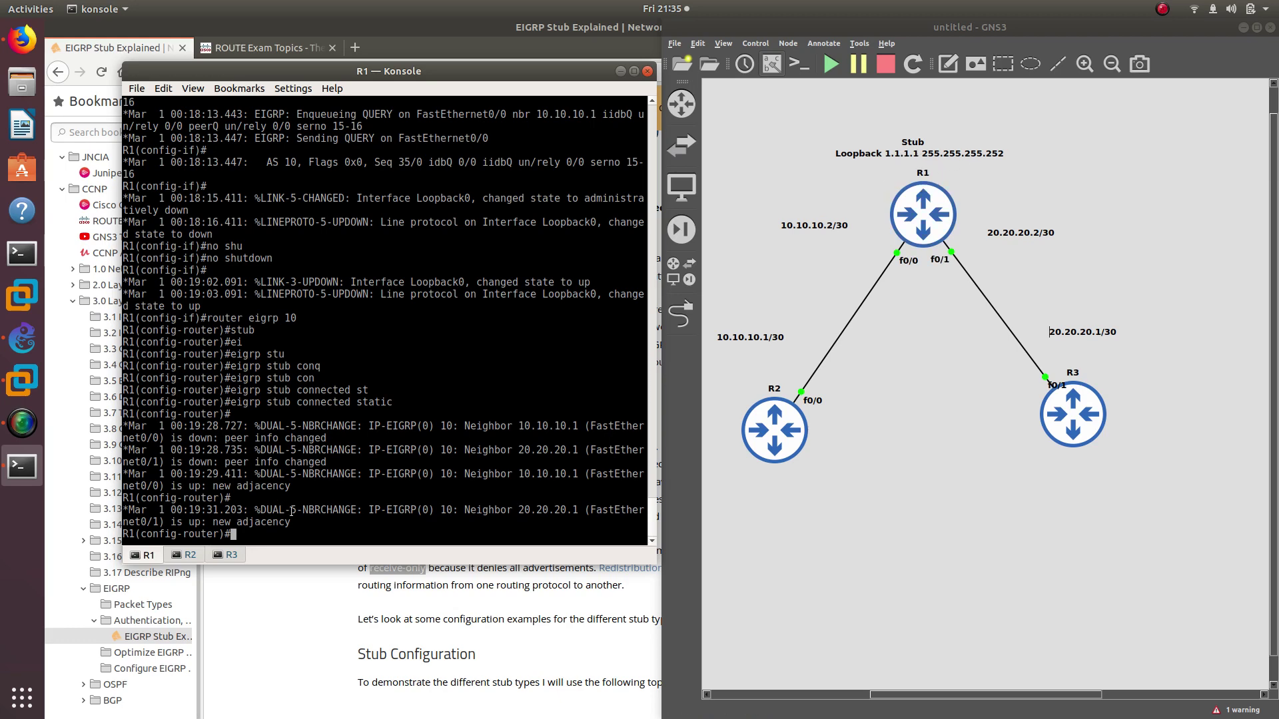
# Step: On R2, run show ip route eigrp again and highlight the EIGRP routes learned from R1
pyautogui.click(185, 555)
pyautogui.press('Up')
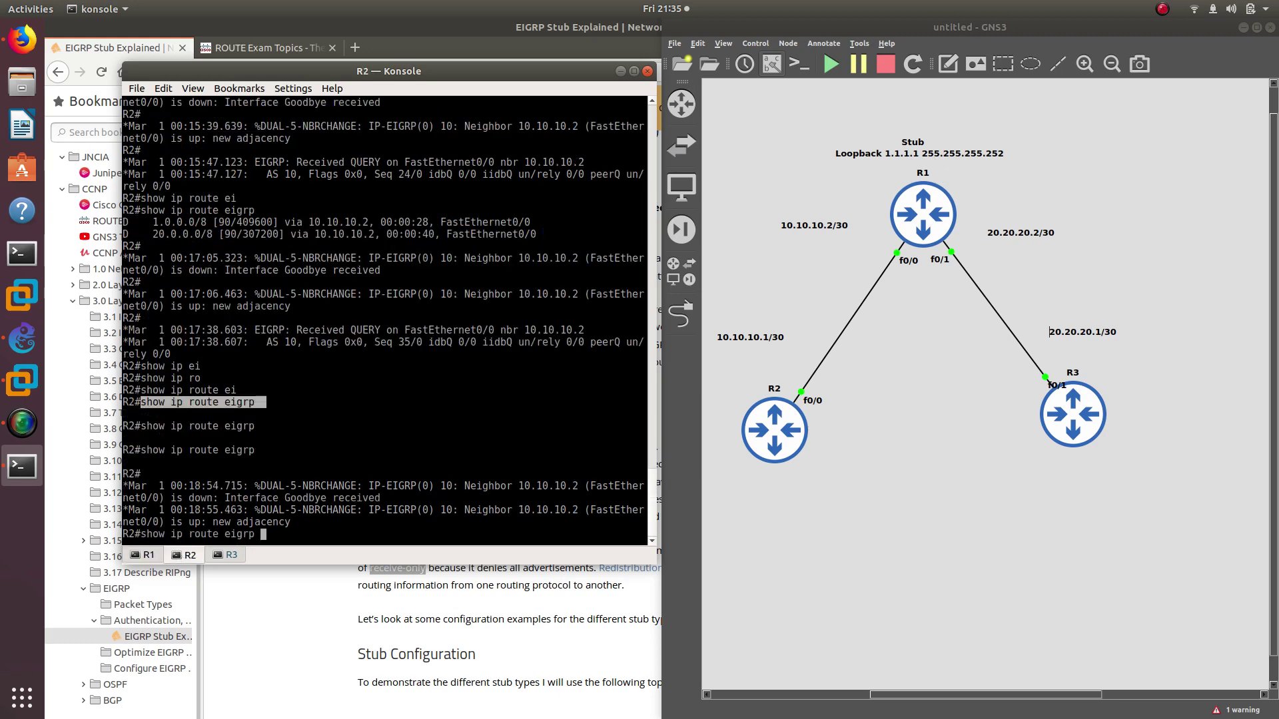
pyautogui.press('Return')
pyautogui.moveTo(561, 525); pyautogui.dragTo(131, 498)
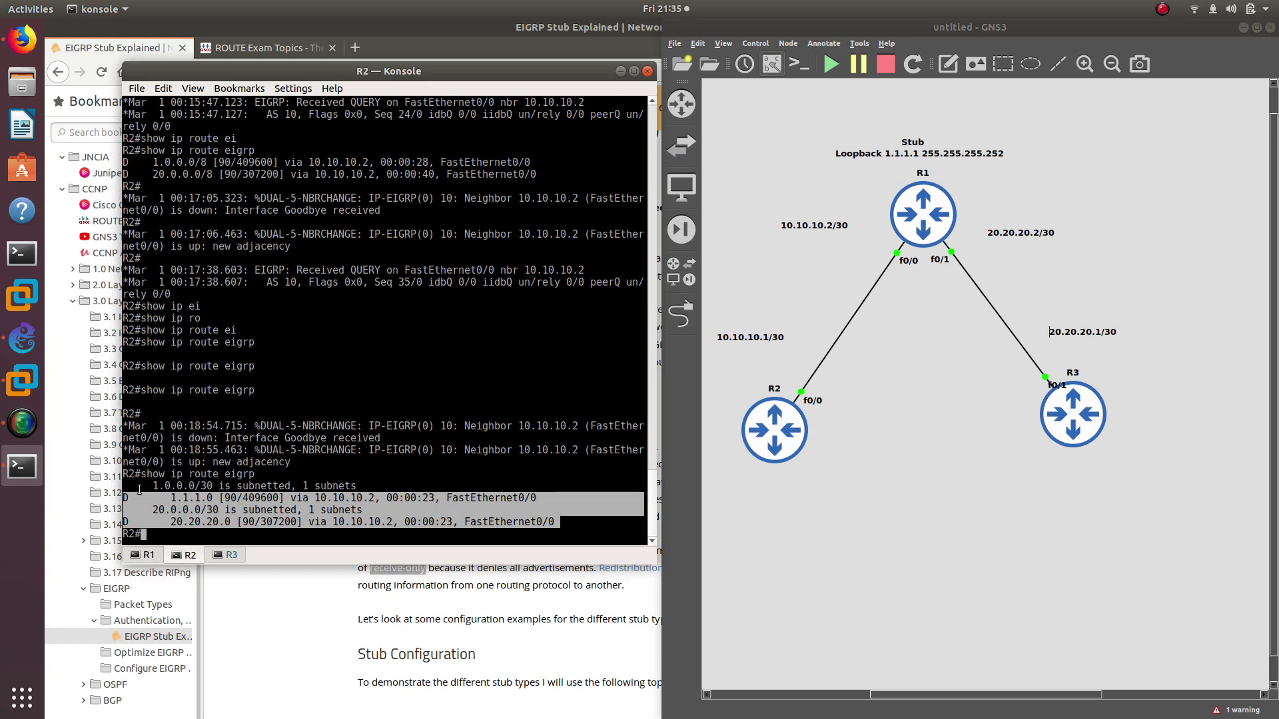
# Step: In R1's console, highlight the eigrp stub connected command and its static option
pyautogui.click(142, 554)
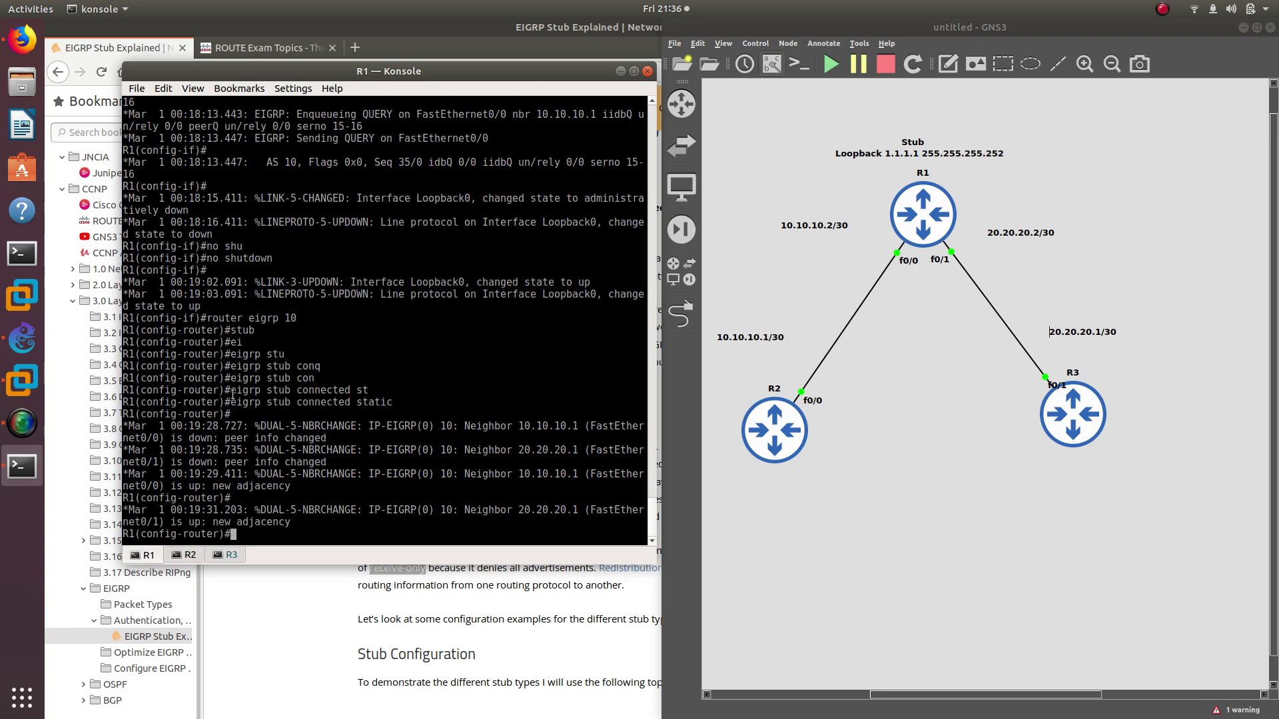
pyautogui.moveTo(230, 390); pyautogui.dragTo(351, 393)
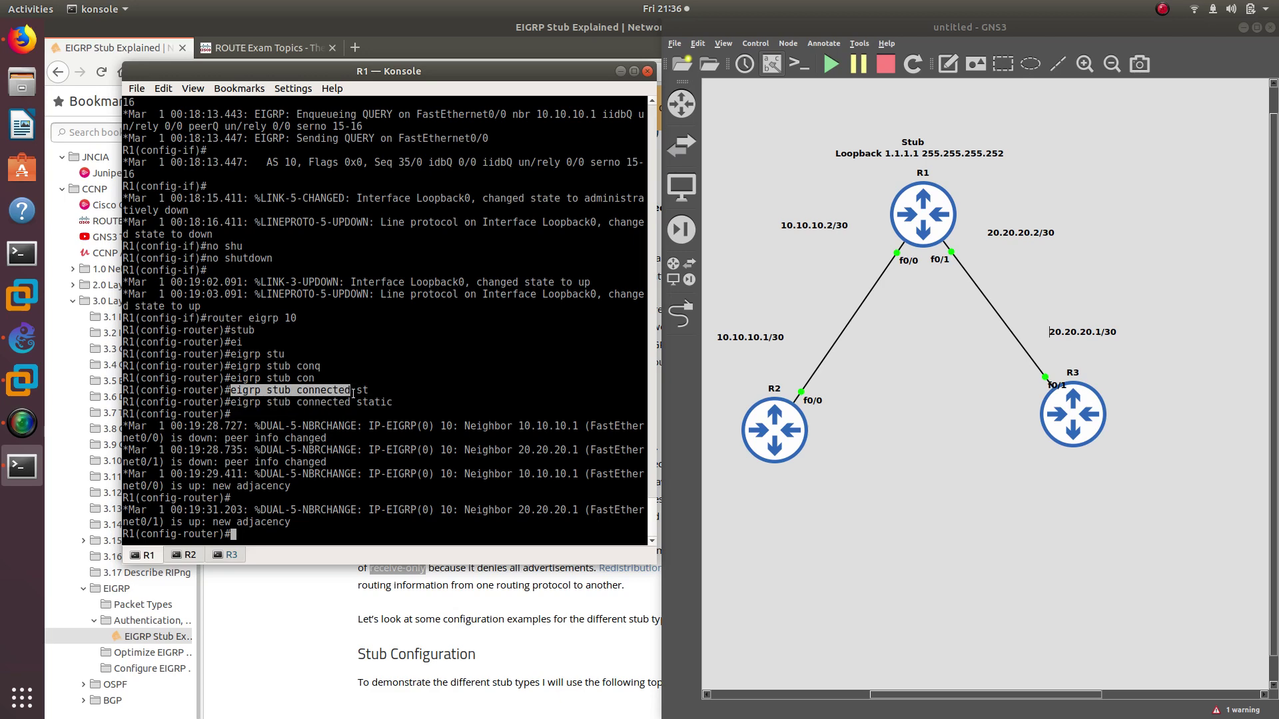
pyautogui.doubleClick(358, 391)
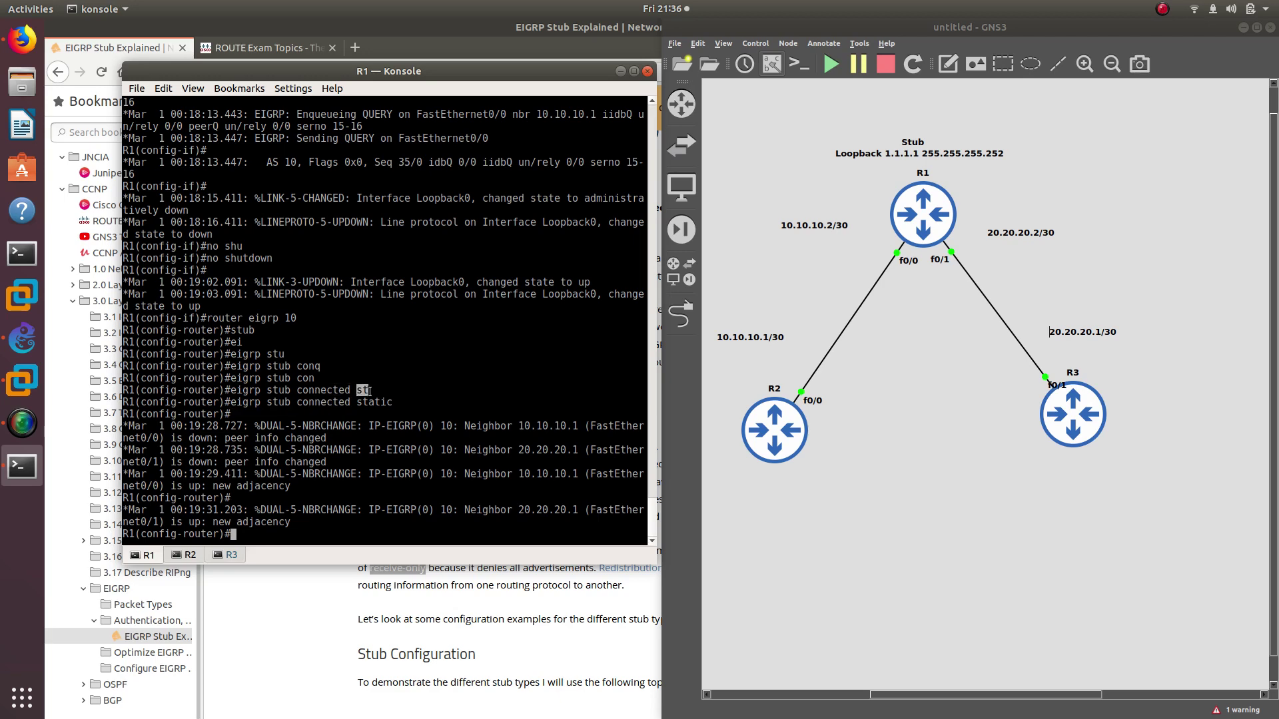
# Step: Return to R2's console and highlight the 1.1.1.0 and 20.20.20.0 route entries
pyautogui.click(188, 555)
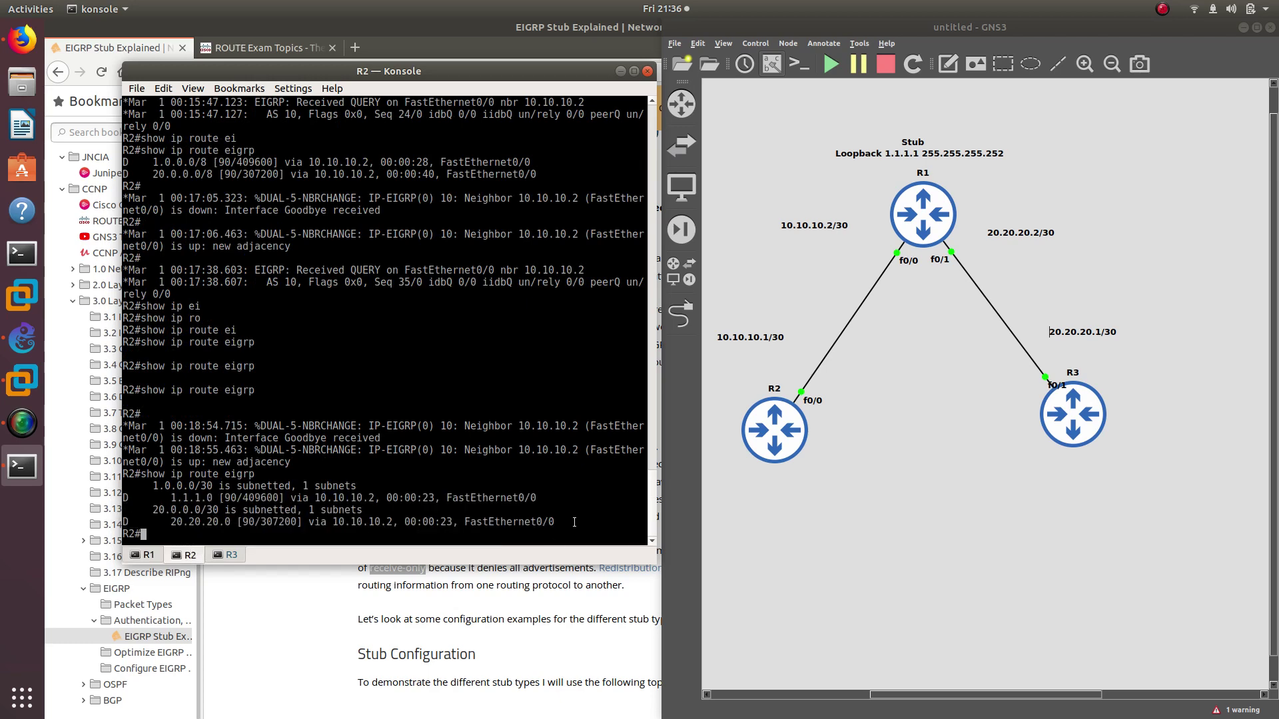
pyautogui.moveTo(574, 523); pyautogui.dragTo(123, 494)
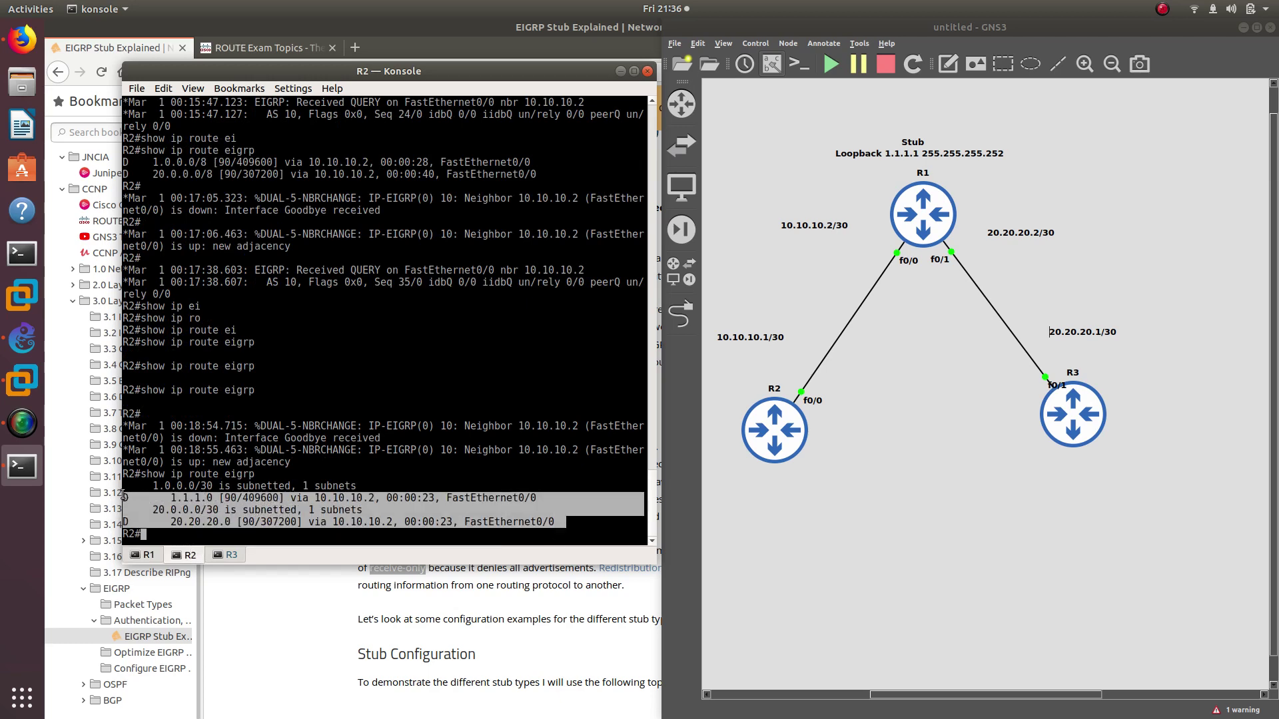
pyautogui.click(175, 499)
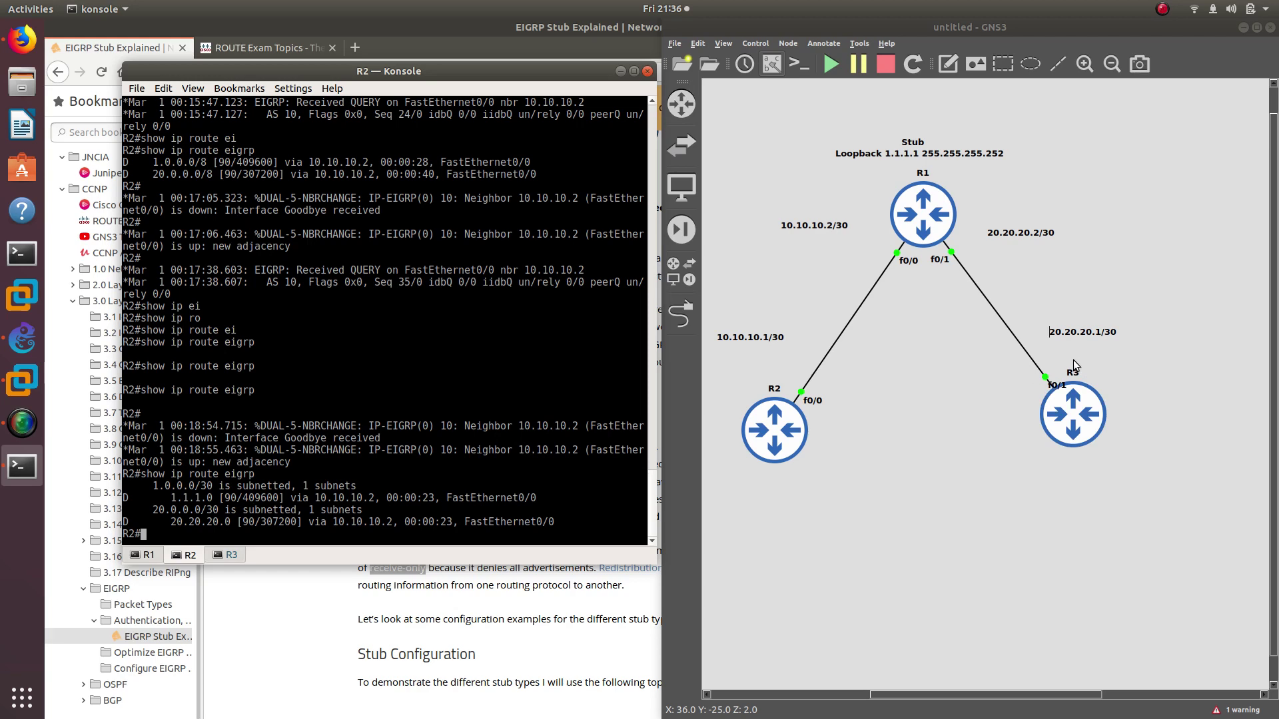
# Step: Change R1's stub type to summary and static with eigrp stub summary static
pyautogui.click(147, 555)
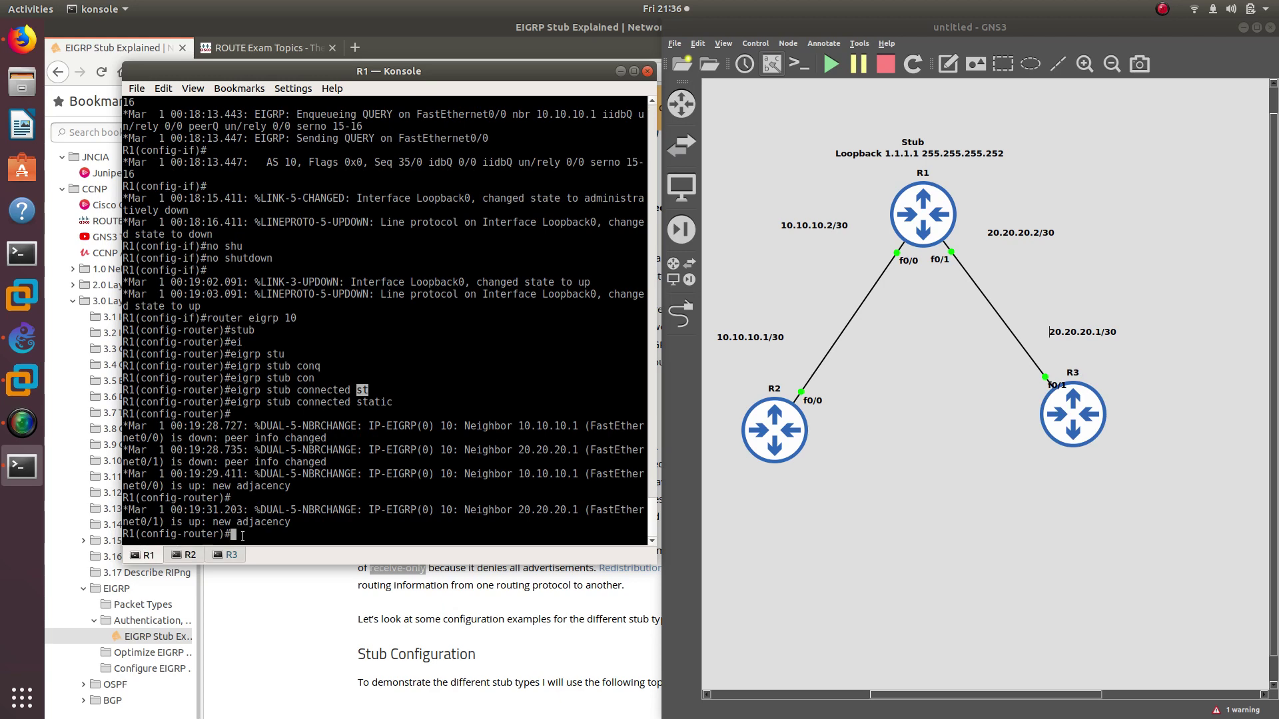
pyautogui.press('Up')
pyautogui.press('BackSpace')
pyautogui.press('BackSpace')
pyautogui.press('BackSpace')
pyautogui.press('BackSpace')
pyautogui.press('BackSpace')
pyautogui.press('BackSpace')
pyautogui.press('BackSpace')
pyautogui.press('BackSpace')
pyautogui.press('BackSpace')
pyautogui.press('BackSpace')
pyautogui.press('BackSpace')
pyautogui.press('BackSpace')
pyautogui.press('BackSpace')
pyautogui.press('BackSpace')
pyautogui.press('BackSpace')
pyautogui.press('BackSpace')
pyautogui.write('sum')
pyautogui.press('Tab')
pyautogui.write('st')
pyautogui.press('Tab')
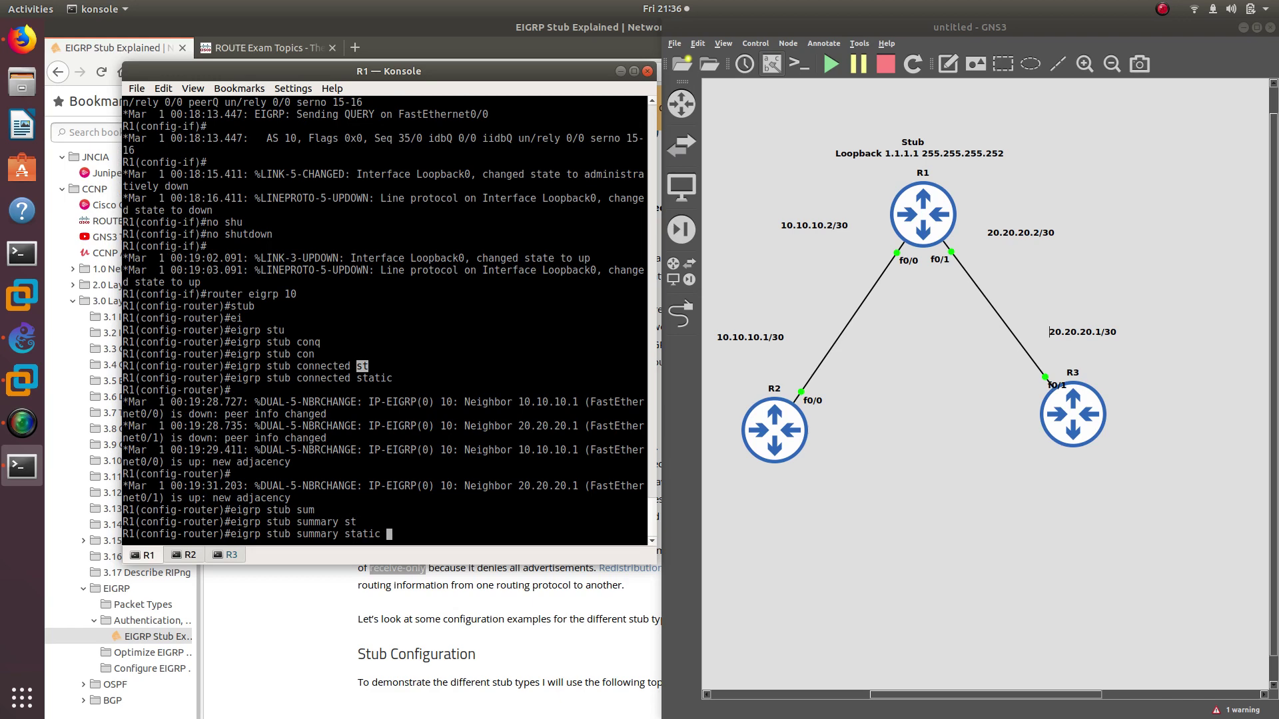
pyautogui.press('Return')
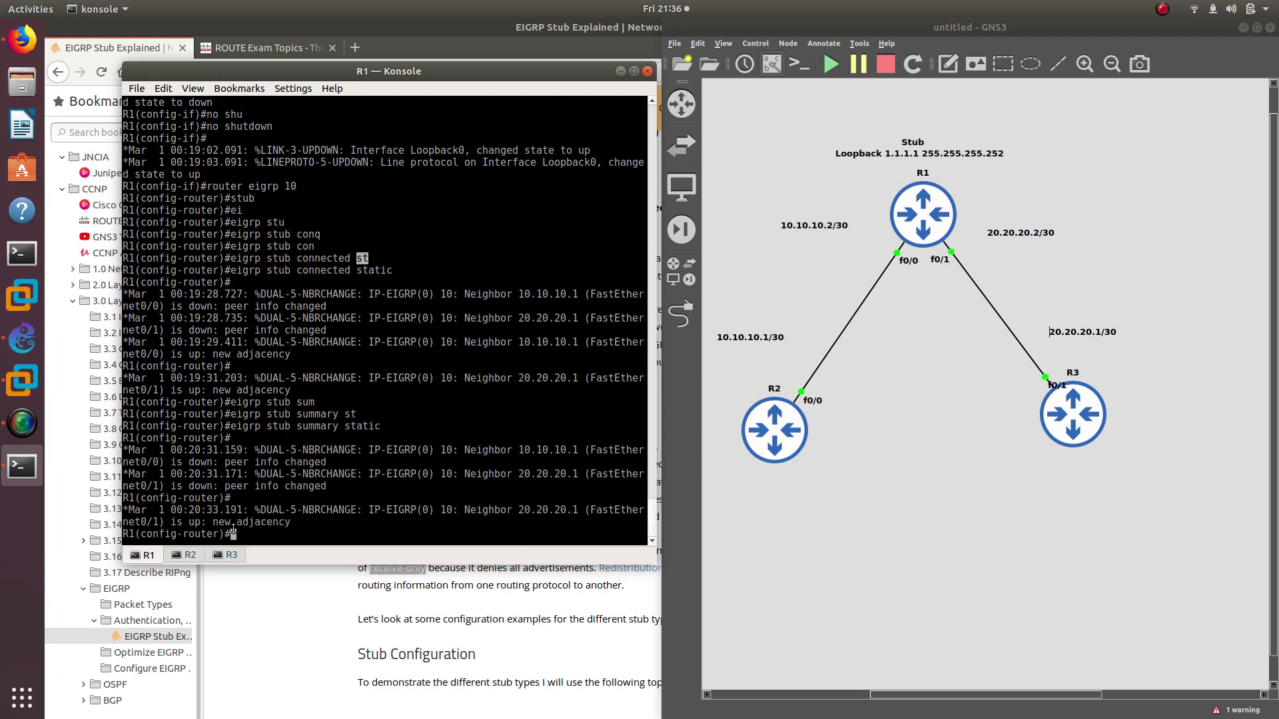
# Step: On R2, list the EIGRP routes received from the summary-static stub with show ip route eigrp and highlight the latest entries
pyautogui.click(190, 555)
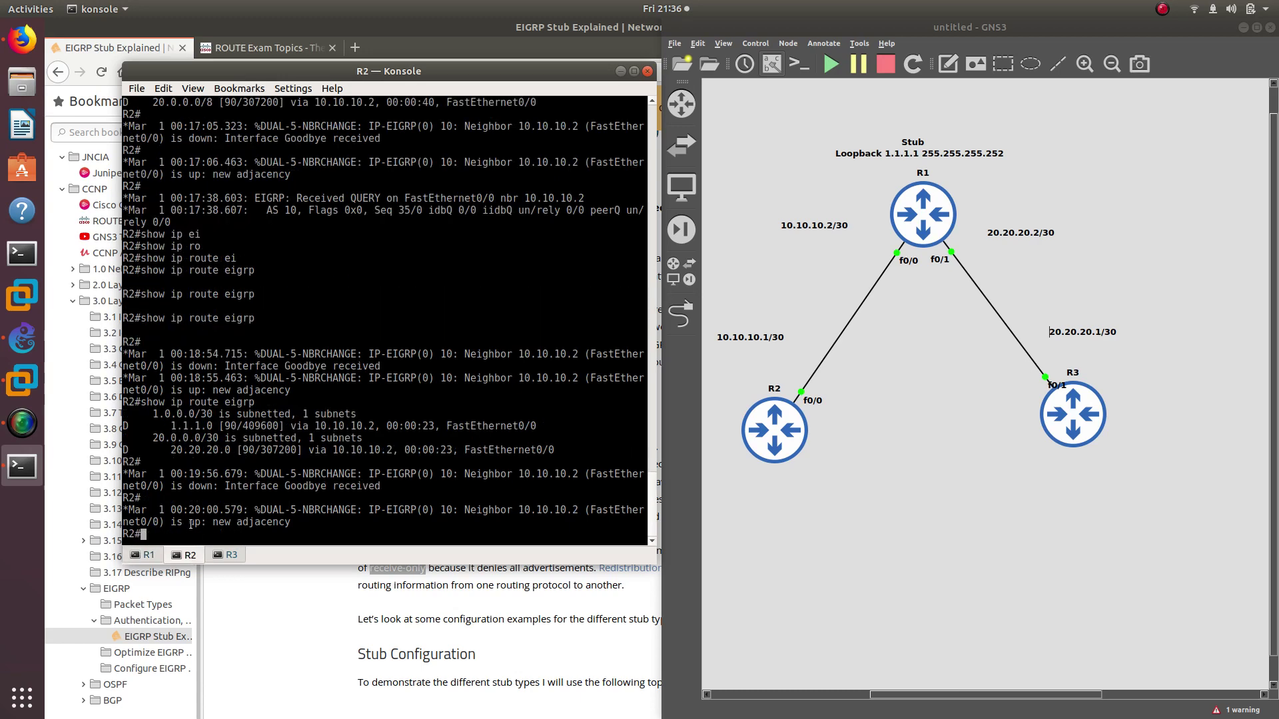
pyautogui.press('Up')
pyautogui.press('Return')
pyautogui.press('Up')
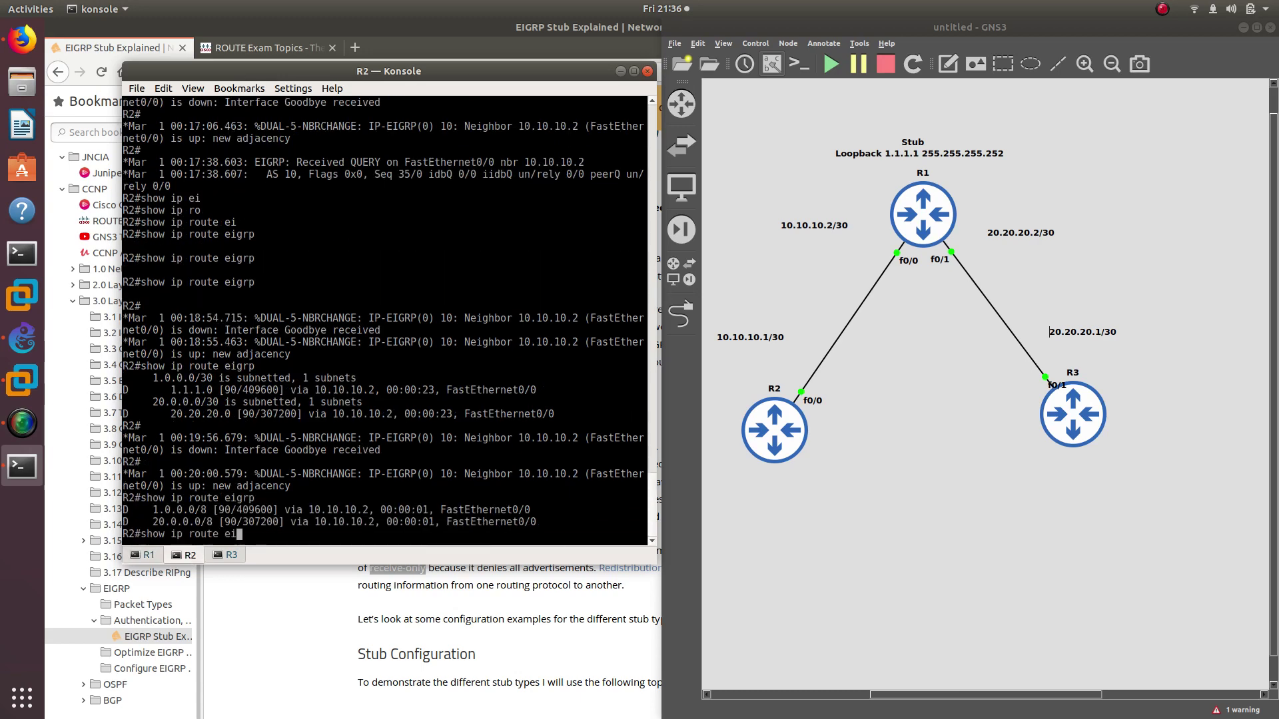
pyautogui.press('Return')
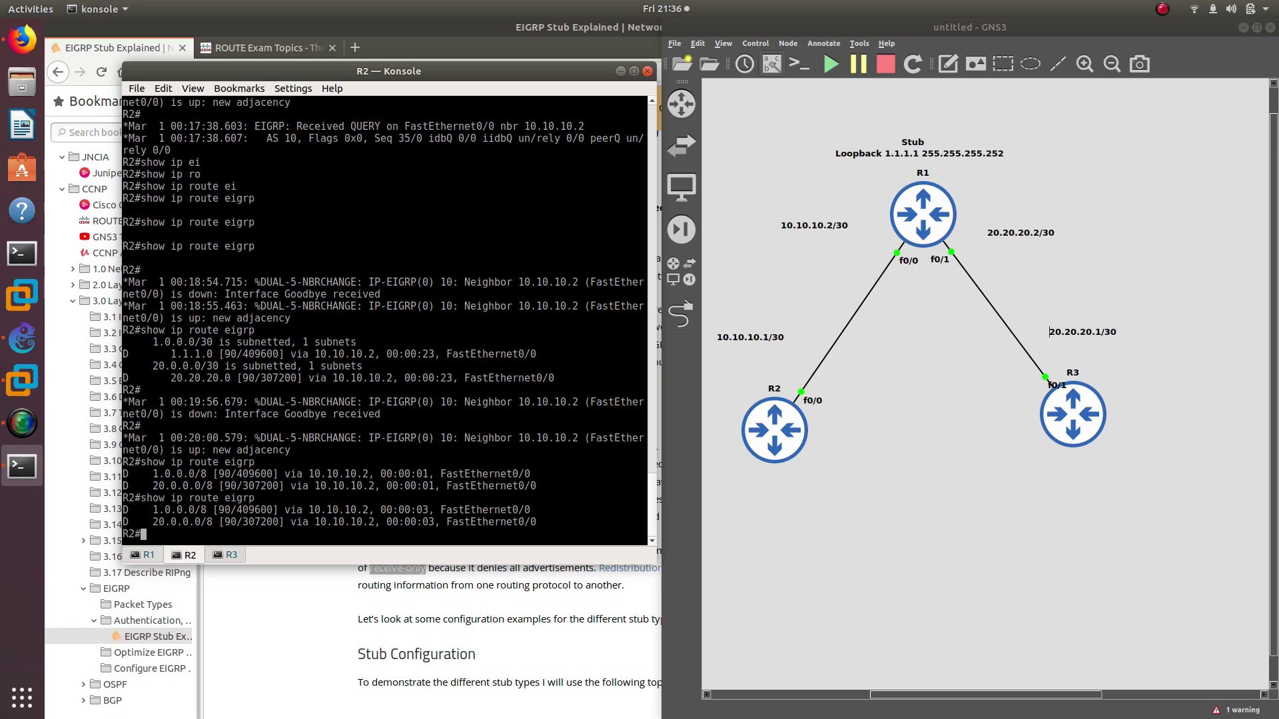
pyautogui.press('Up')
pyautogui.press('Return')
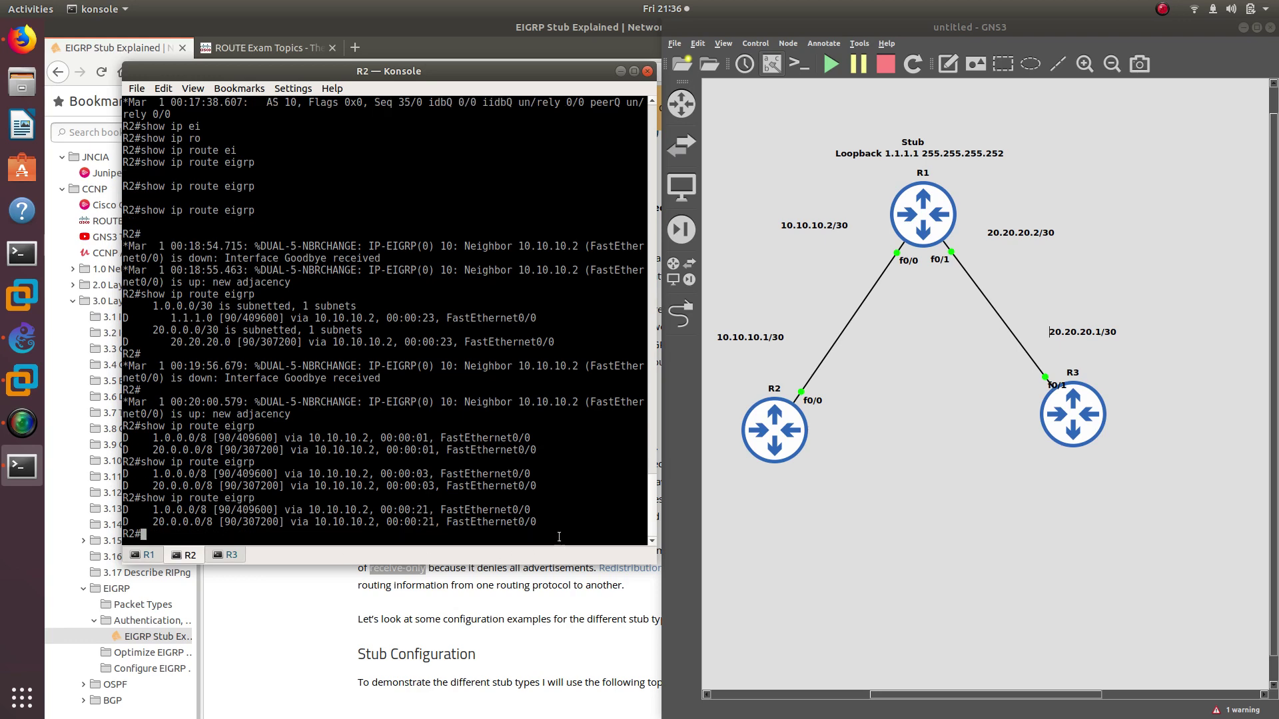
pyautogui.moveTo(541, 522); pyautogui.dragTo(120, 512)
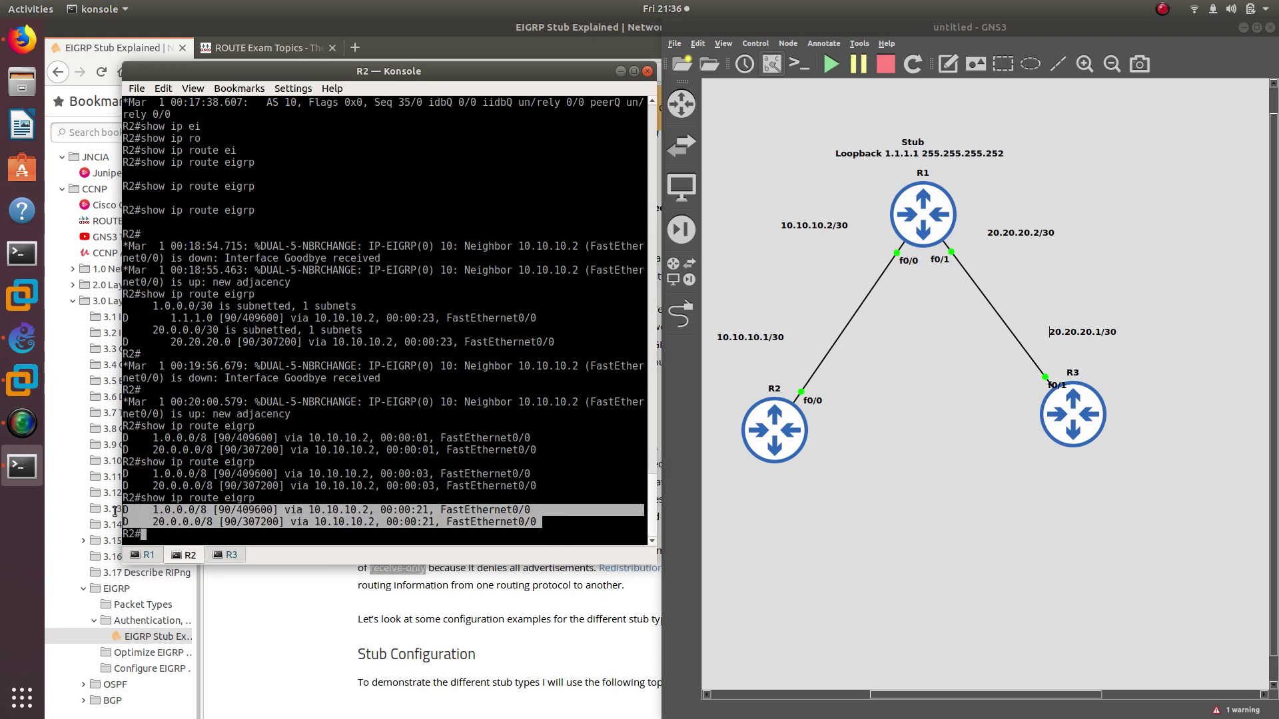
# Step: Change R1's stub type to redistributed with eigrp stub redistributed
pyautogui.click(143, 555)
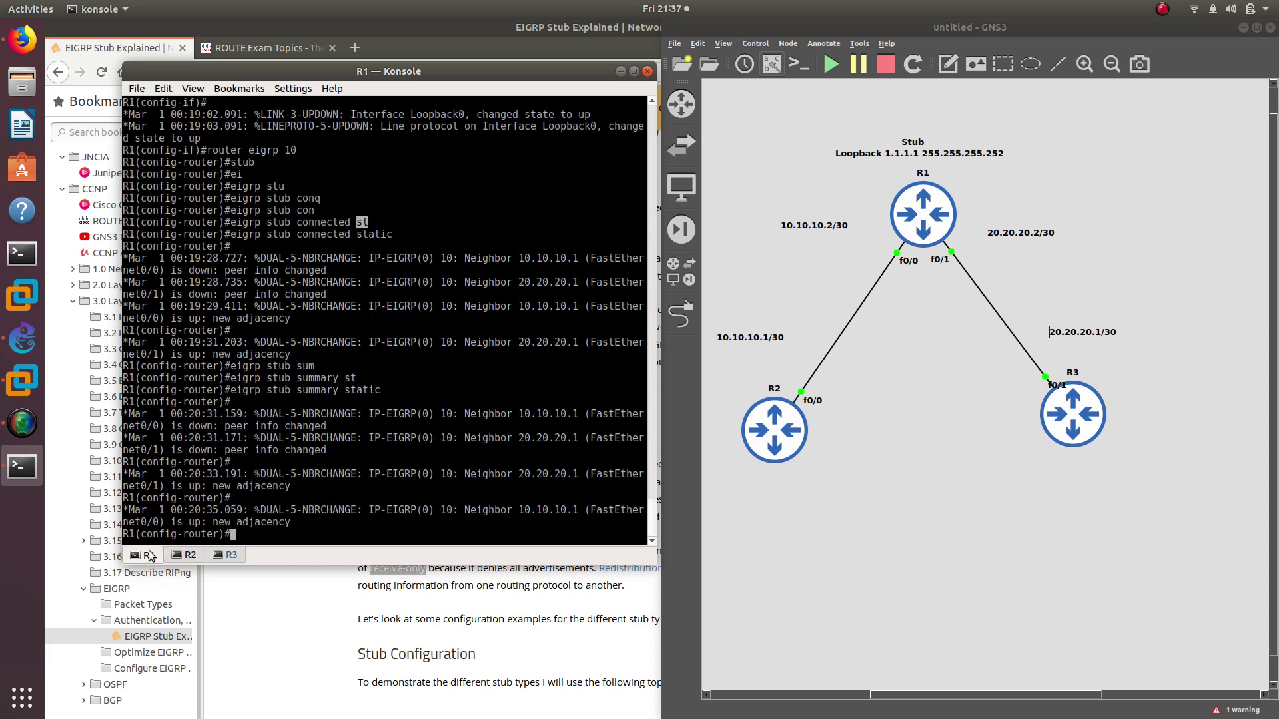
pyautogui.press('Up')
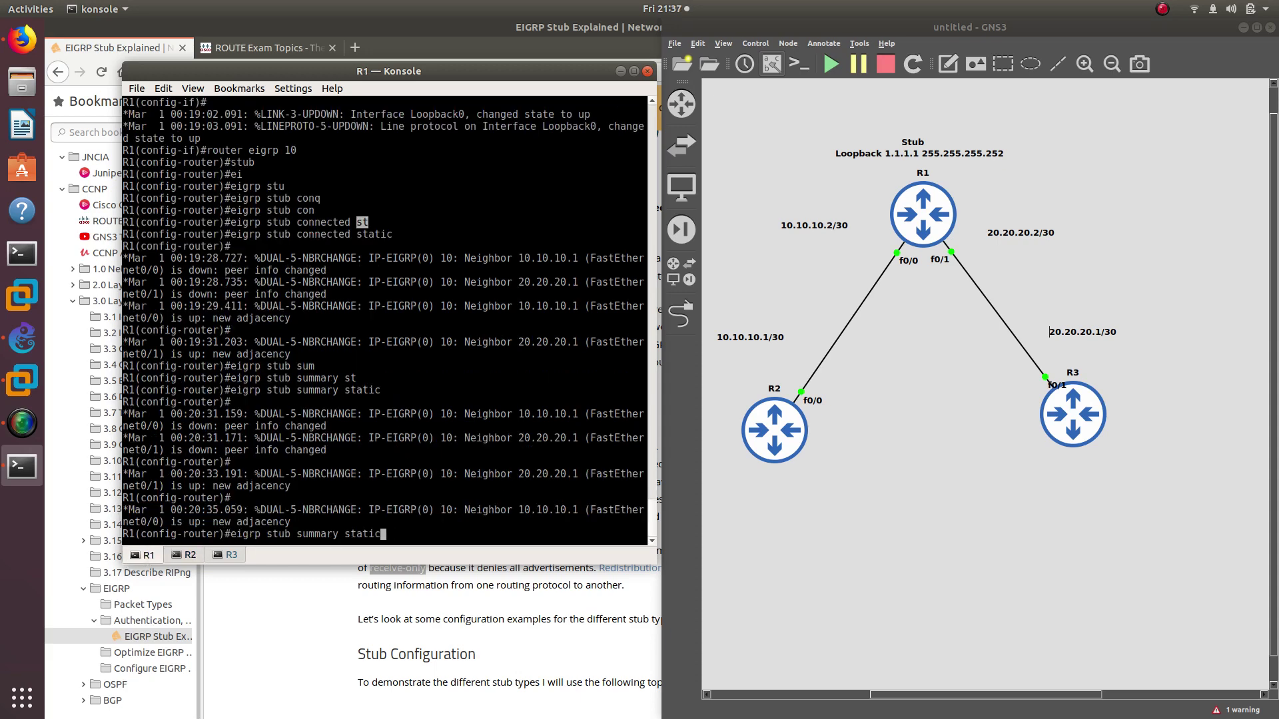
pyautogui.press('BackSpace')
pyautogui.press('BackSpace')
pyautogui.press('BackSpace')
pyautogui.press('BackSpace')
pyautogui.press('BackSpace')
pyautogui.press('BackSpace')
pyautogui.press('BackSpace')
pyautogui.press('BackSpace')
pyautogui.press('BackSpace')
pyautogui.press('BackSpace')
pyautogui.press('BackSpace')
pyautogui.press('BackSpace')
pyautogui.press('BackSpace')
pyautogui.press('BackSpace')
pyautogui.write('re')
pyautogui.press('Tab')
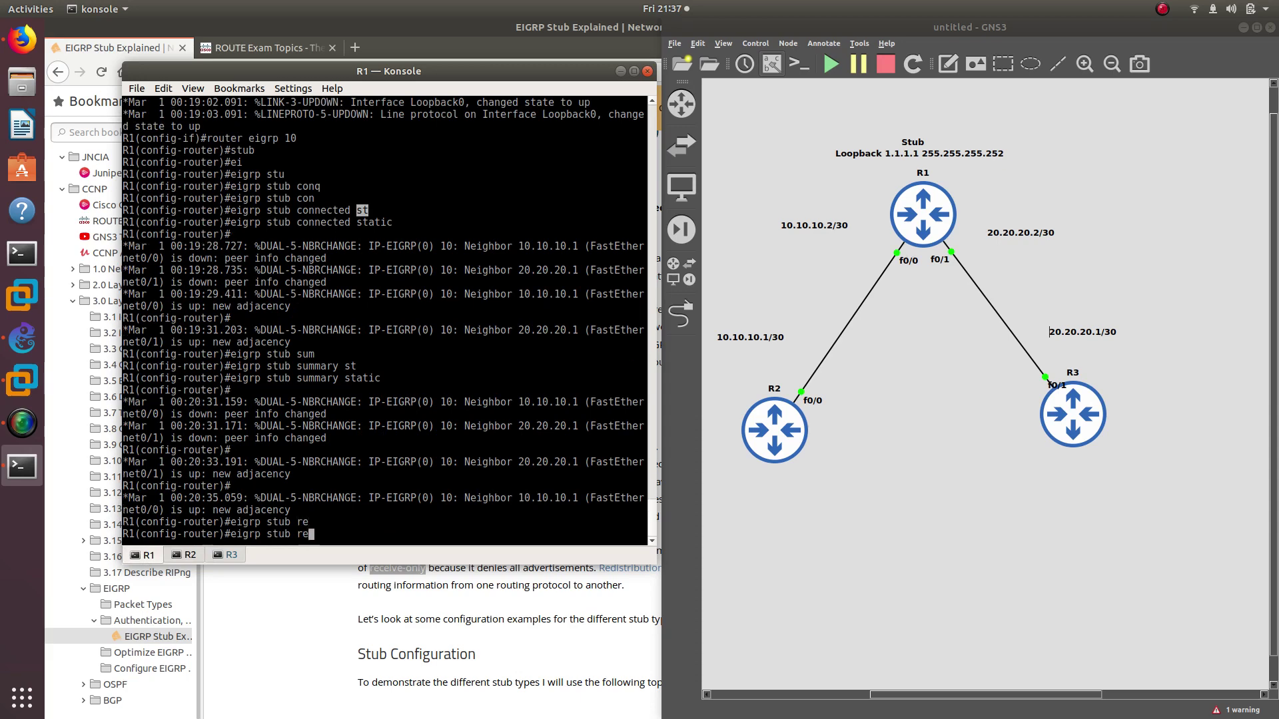
pyautogui.write('di')
pyautogui.press('Tab')
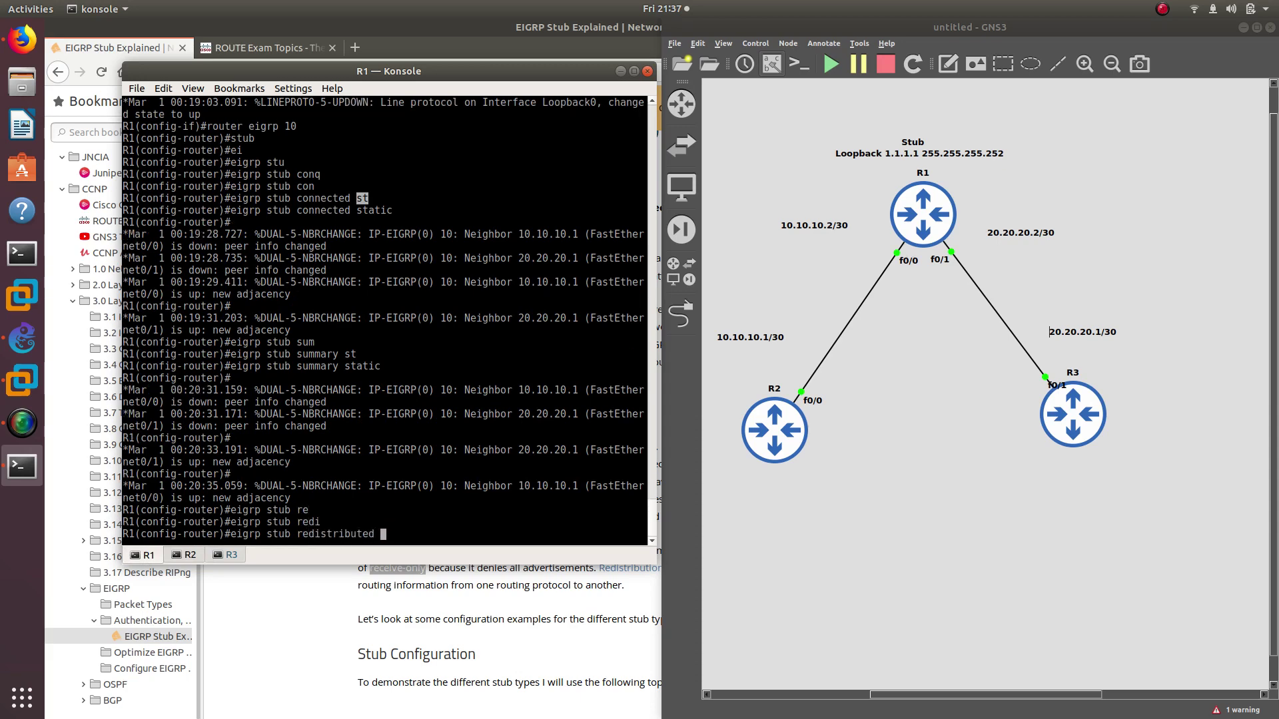
pyautogui.press('Return')
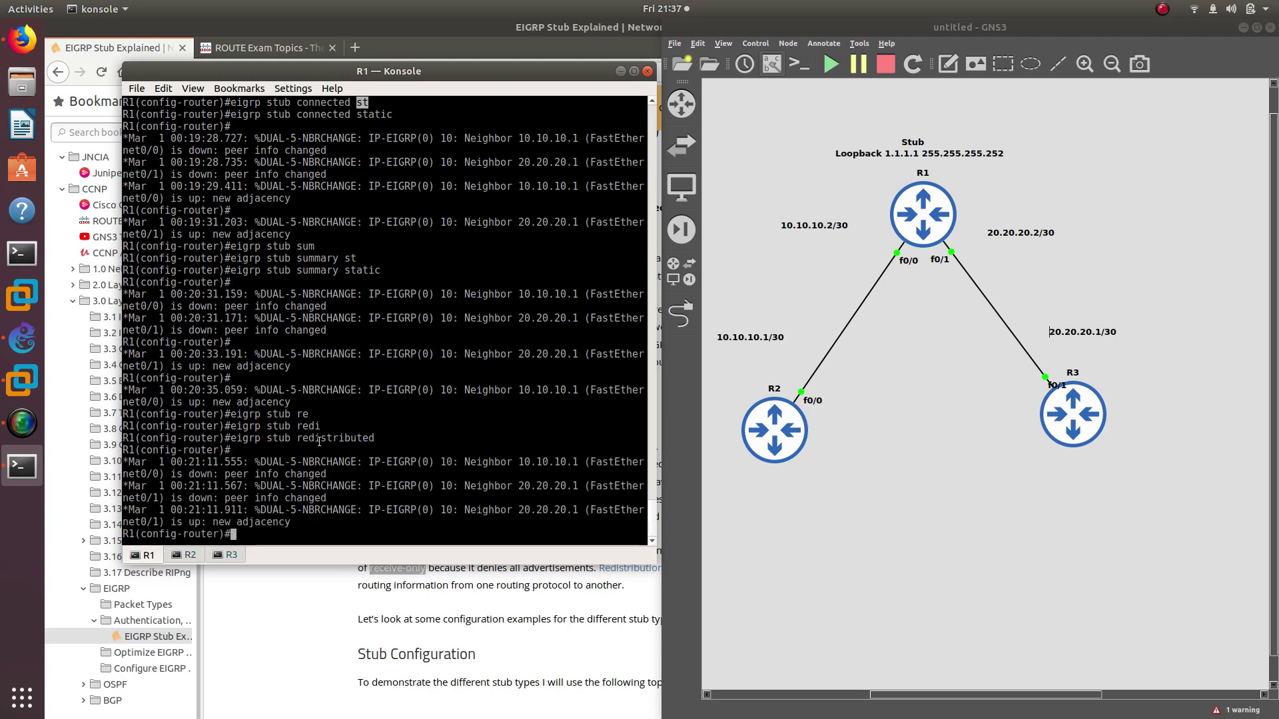
# Step: On R2, repeatedly check the EIGRP routes with show ip route eigrp for the redistributed stub, and return to R1's console
pyautogui.click(184, 556)
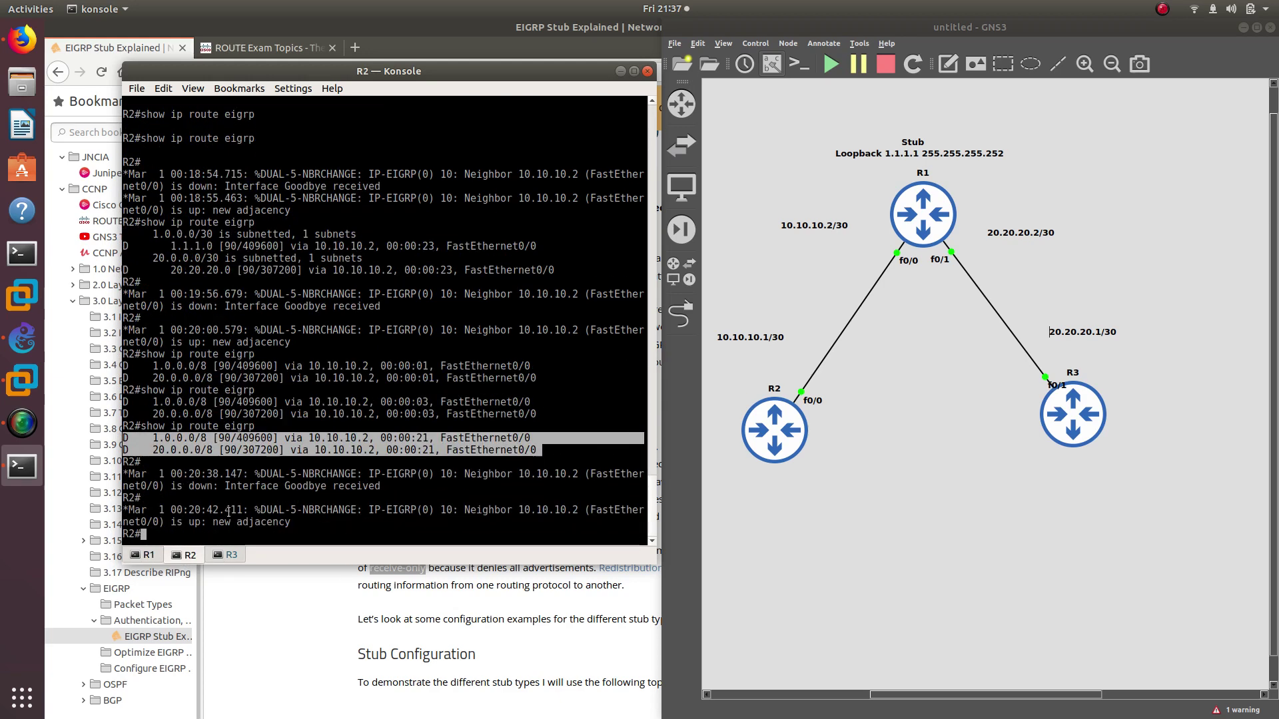
pyautogui.press('Up')
pyautogui.press('Return')
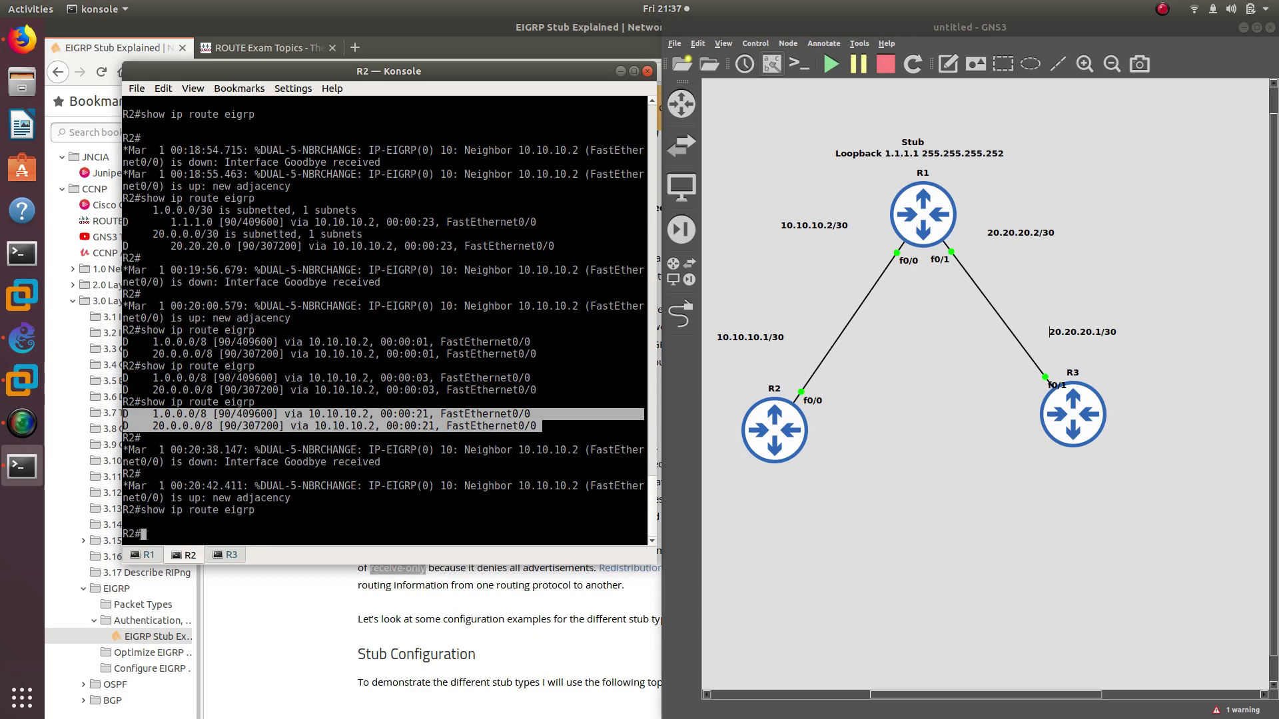
pyautogui.press('Up')
pyautogui.press('Return')
pyautogui.press('Up')
pyautogui.press('Return')
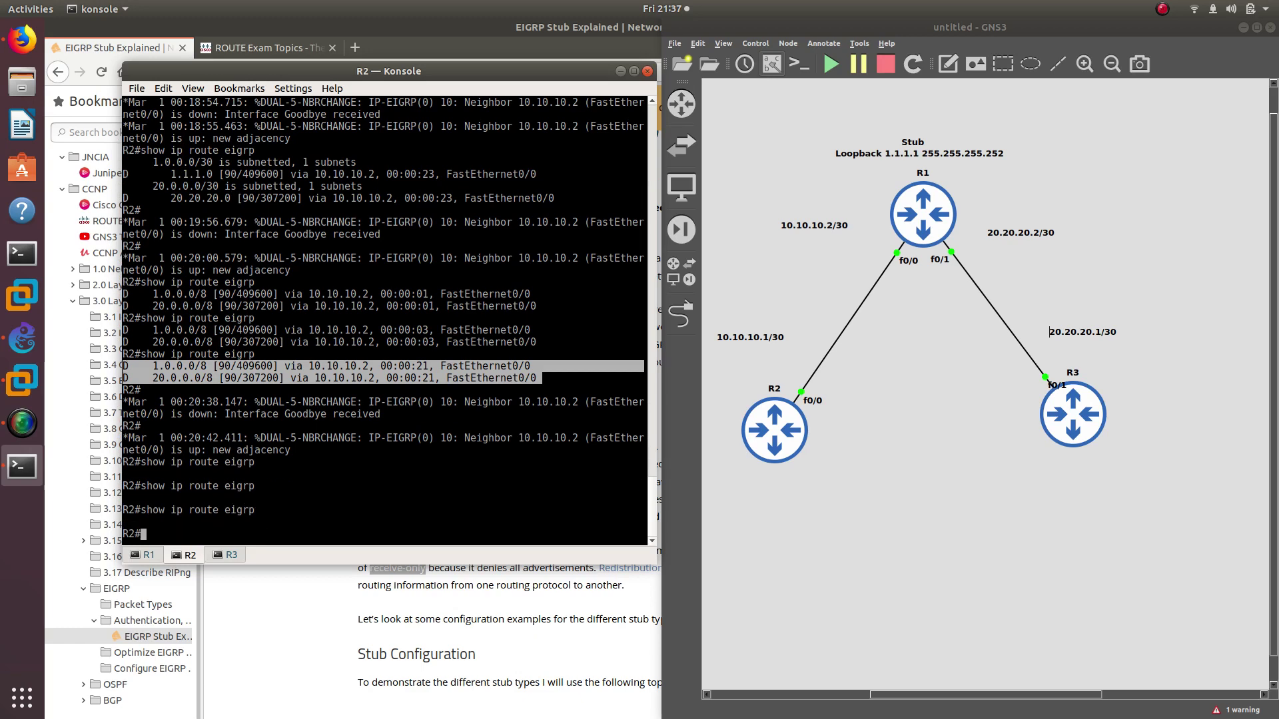
pyautogui.click(148, 556)
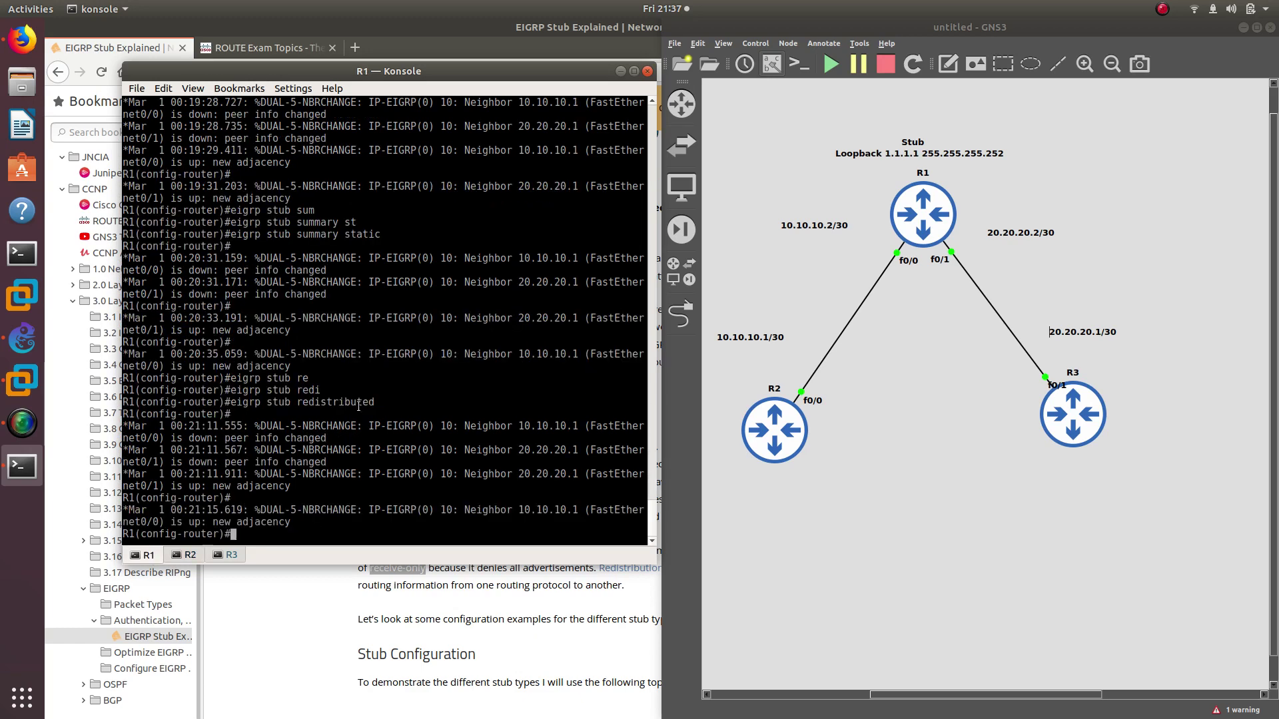
# Step: Highlight the redistributed keyword in R1's latest eigrp stub command
pyautogui.moveTo(381, 403); pyautogui.dragTo(297, 404)
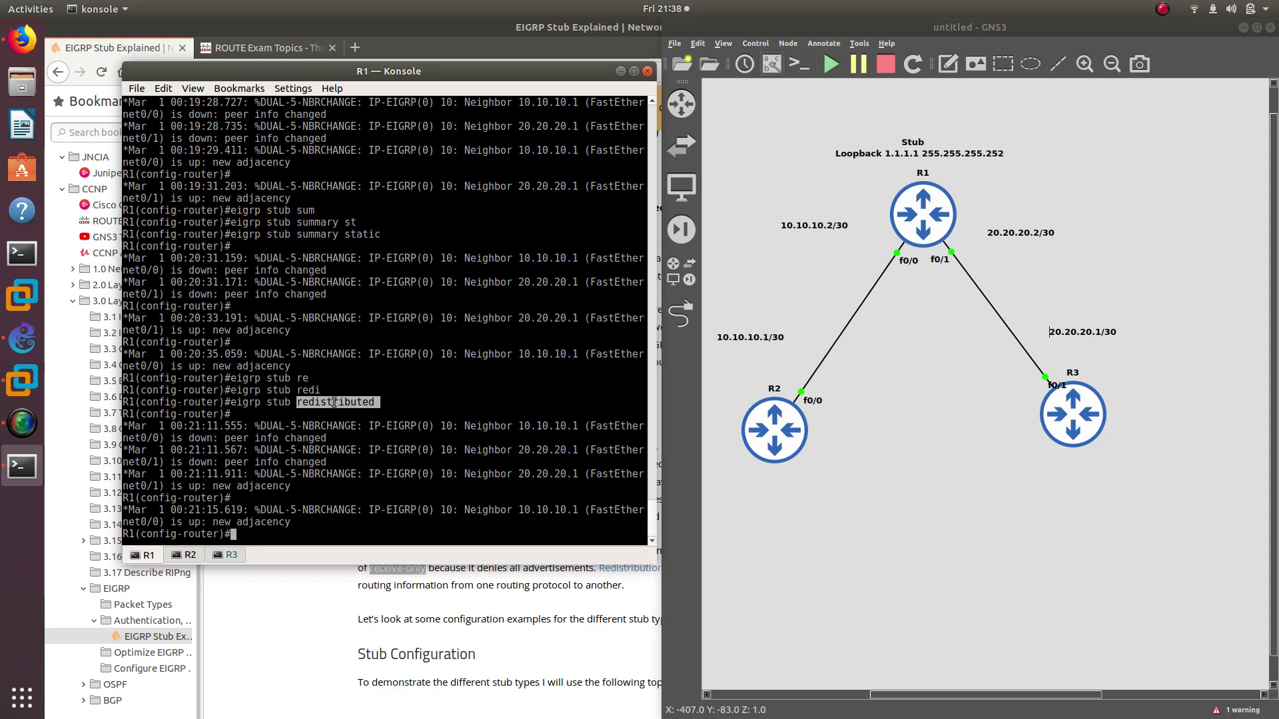
pyautogui.click(361, 405)
pyautogui.doubleClick(361, 403)
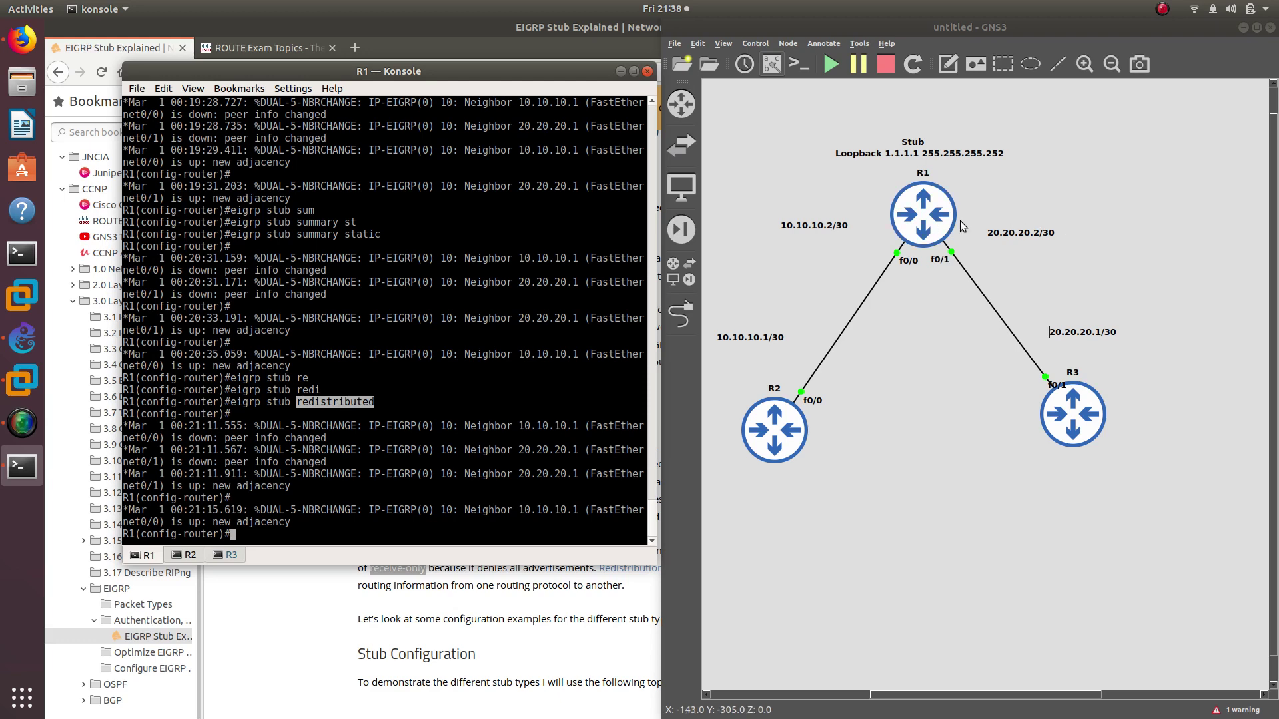
# Step: Change R1's stub type to connected with eigrp stub connected
pyautogui.click(316, 519)
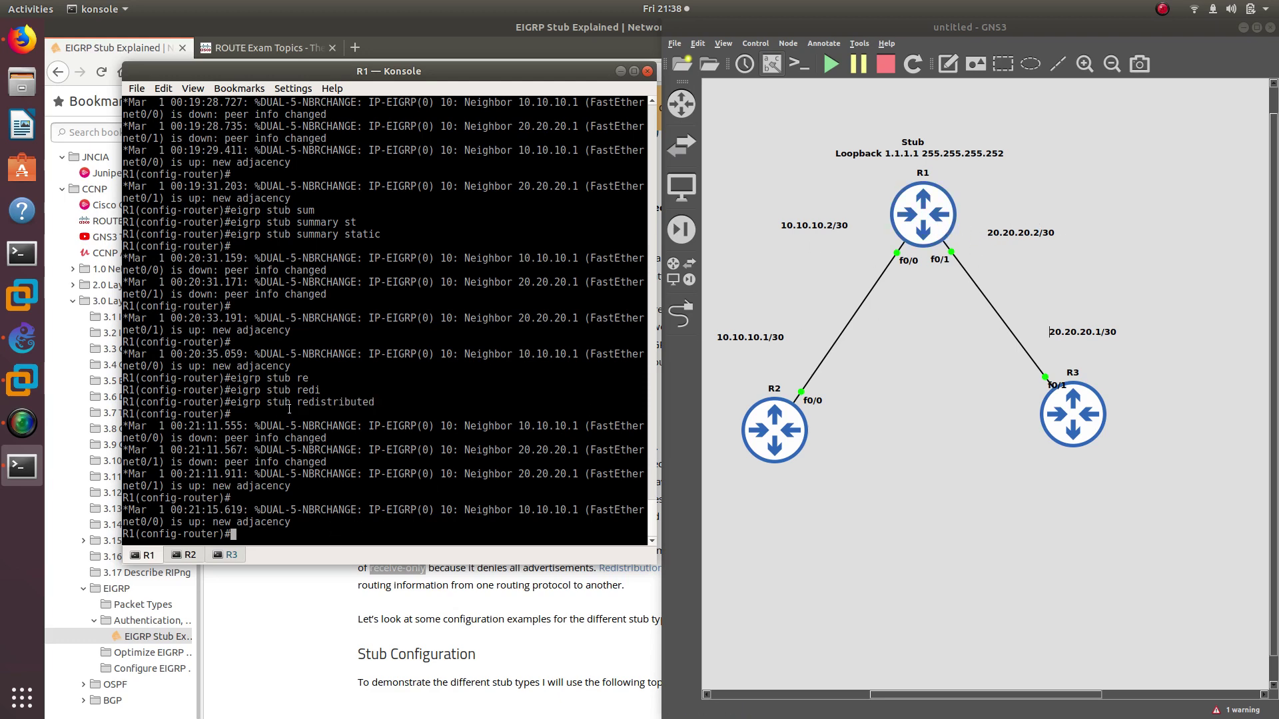
pyautogui.write('ei')
pyautogui.press('Tab')
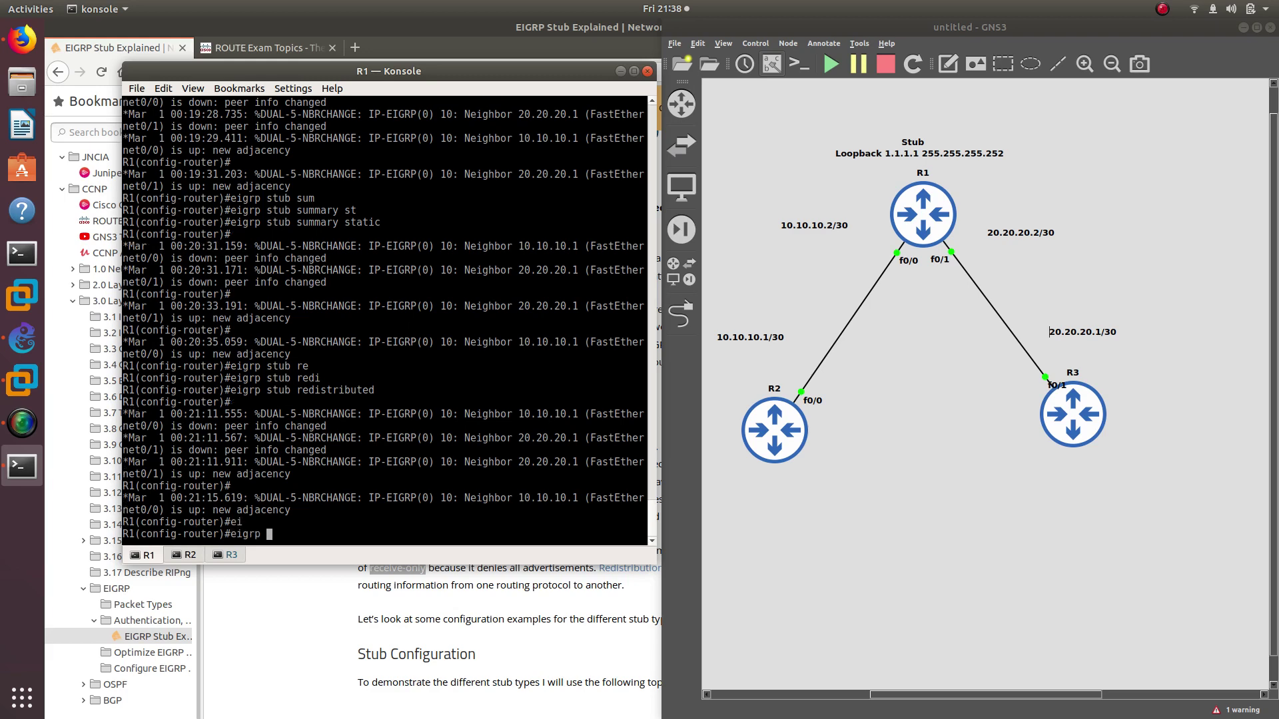
pyautogui.write('stu')
pyautogui.press('Tab')
pyautogui.write('co')
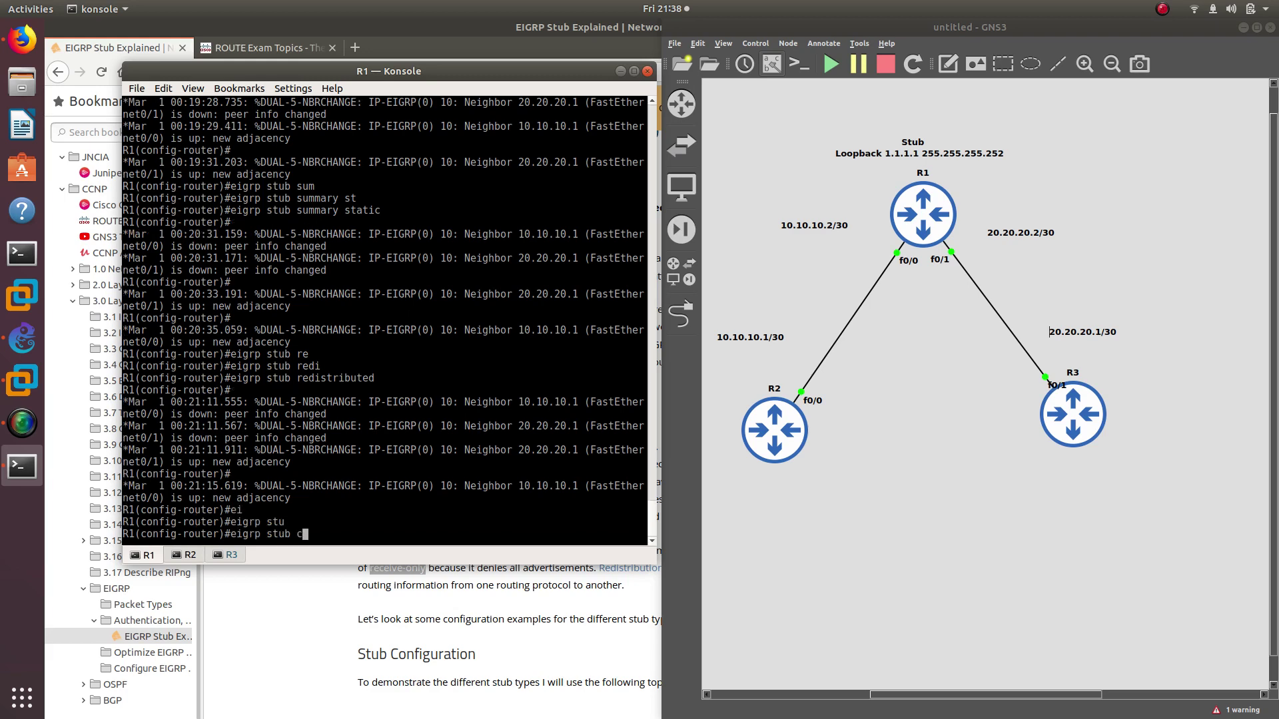
pyautogui.press('Tab')
pyautogui.press('Return')
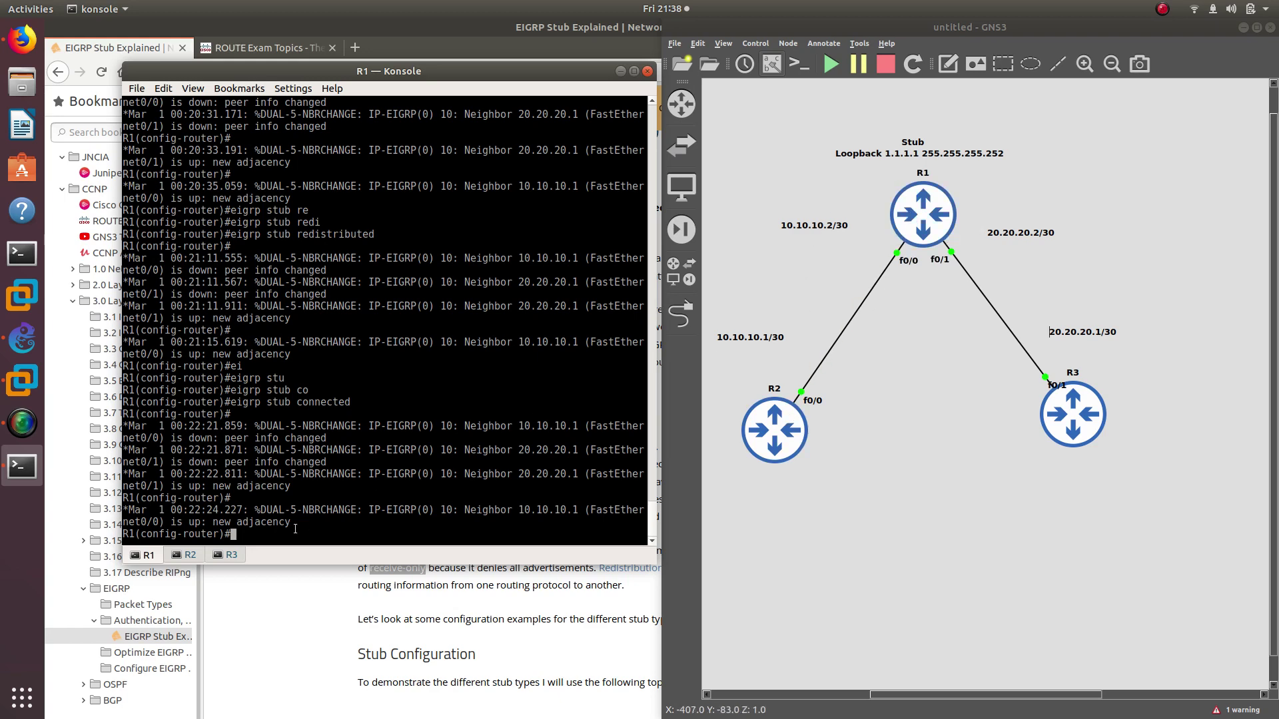
# Step: On R2, list the EIGRP routes received from the connected stub with show ip route eigrp and highlight the latest output
pyautogui.click(187, 555)
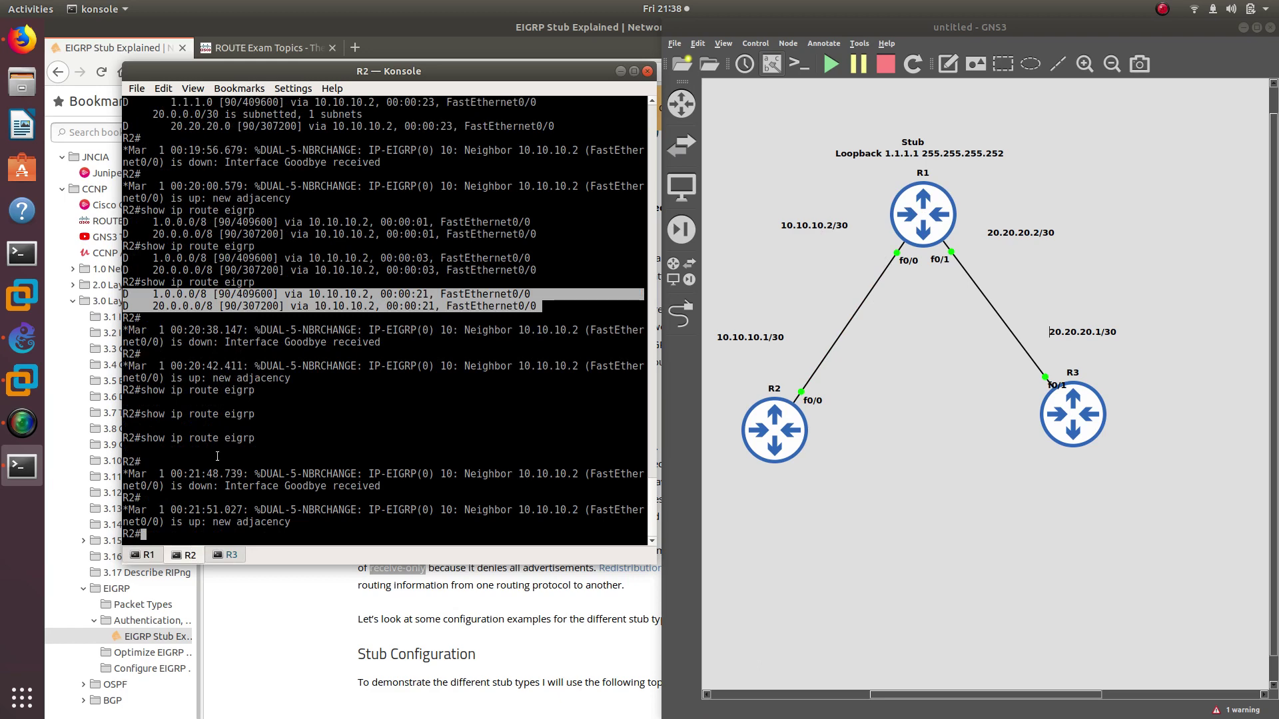
pyautogui.press('Up')
pyautogui.press('Return')
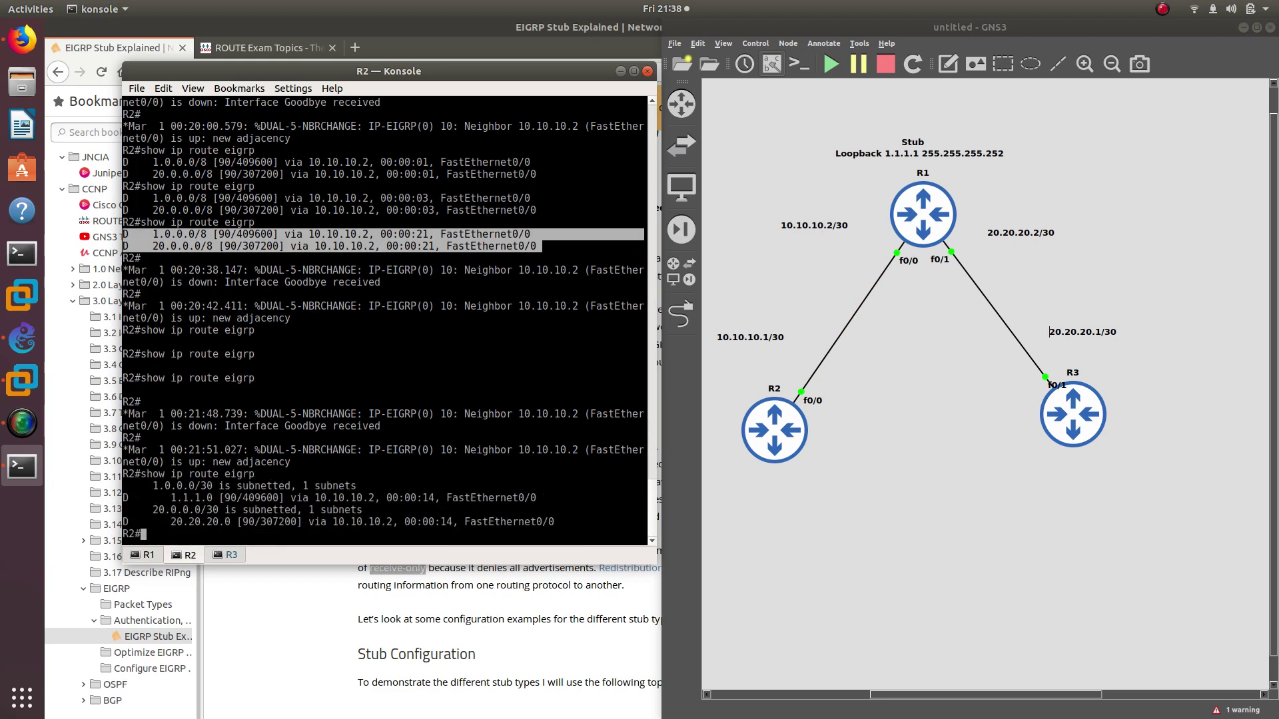
pyautogui.moveTo(572, 524); pyautogui.dragTo(124, 482)
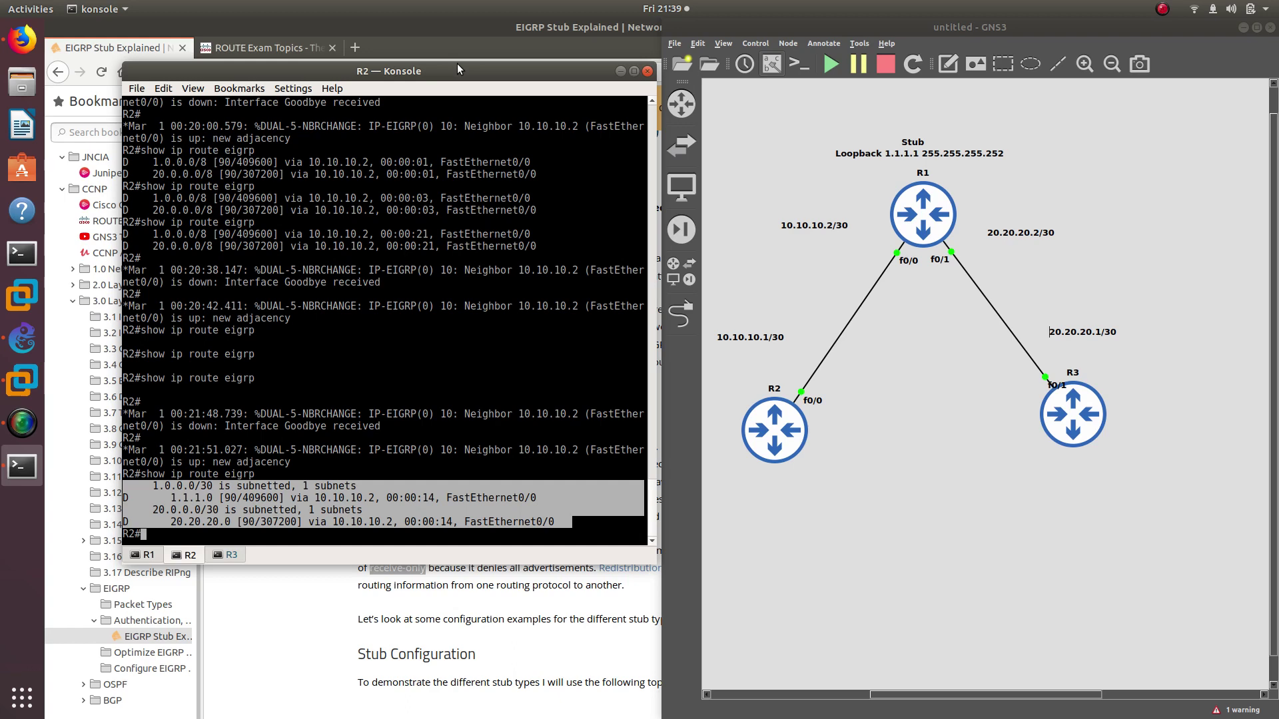
pyautogui.click(1162, 9)
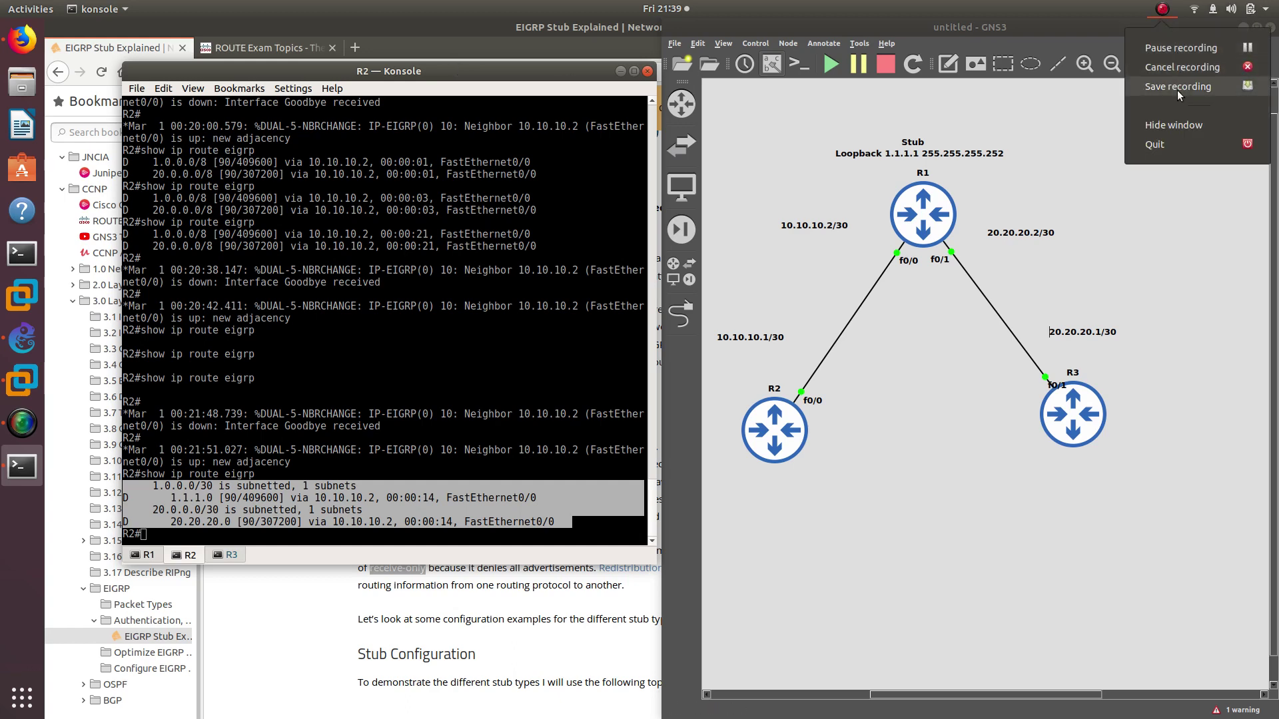